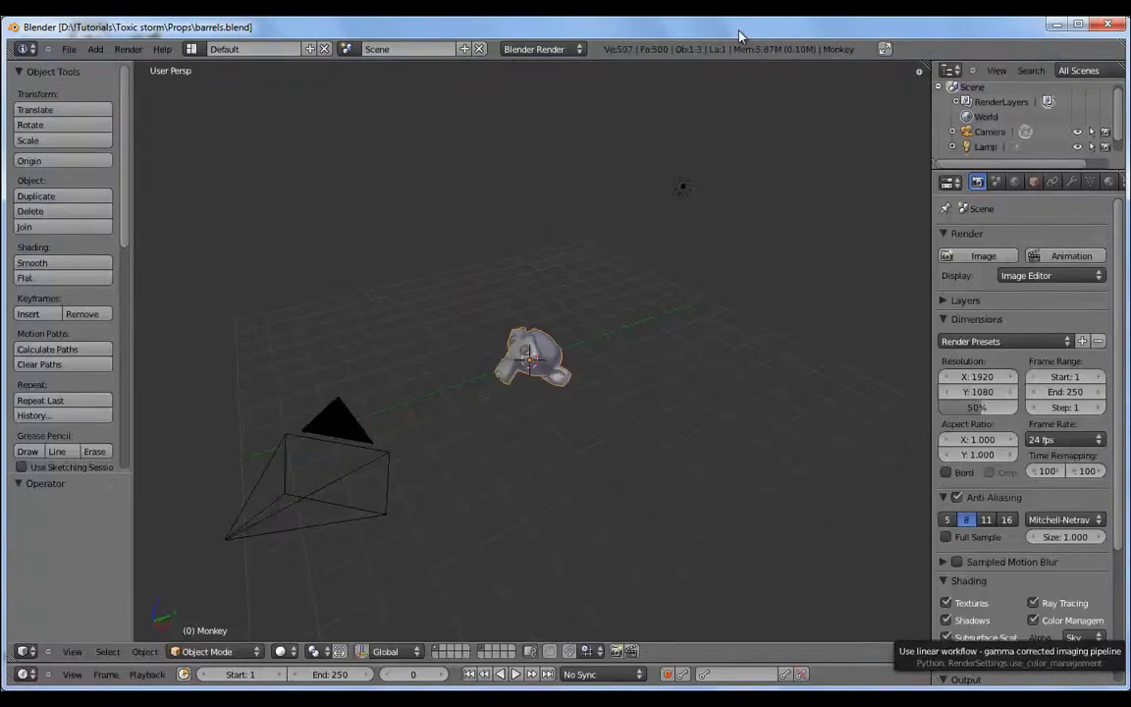
Replace Suzanne with a 10-vertex circle scaled down to 0.4
middle_drag(546, 364, 564, 288)
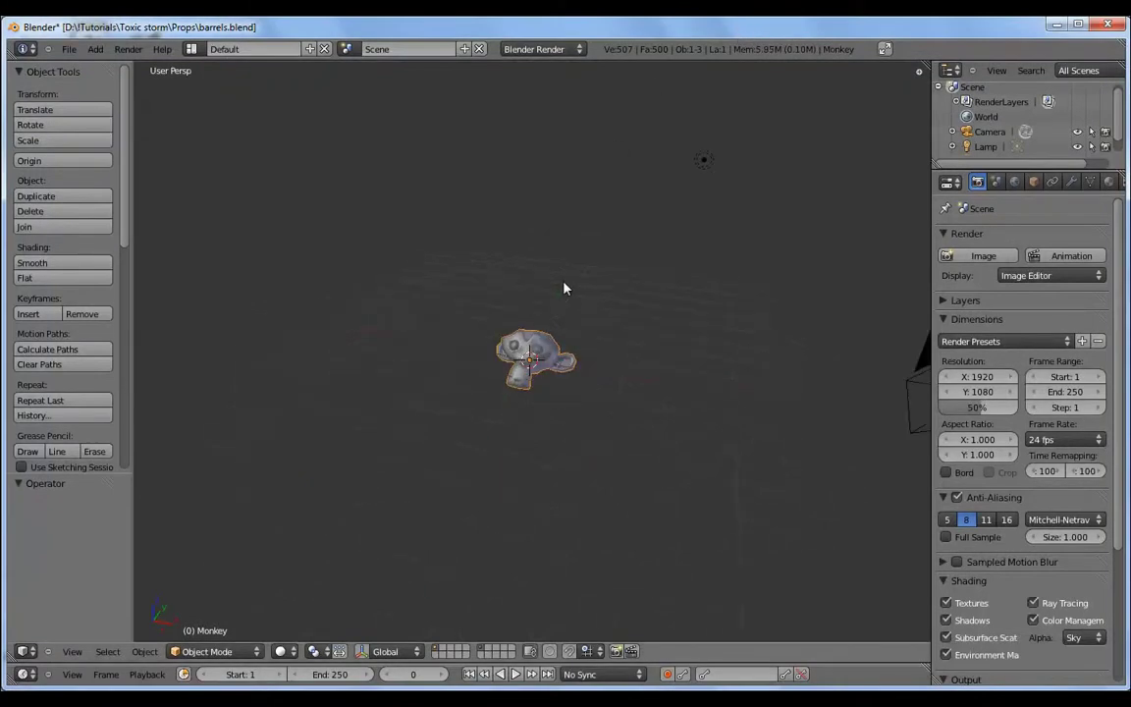
click(550, 352)
key(shift+a)
click(613, 363)
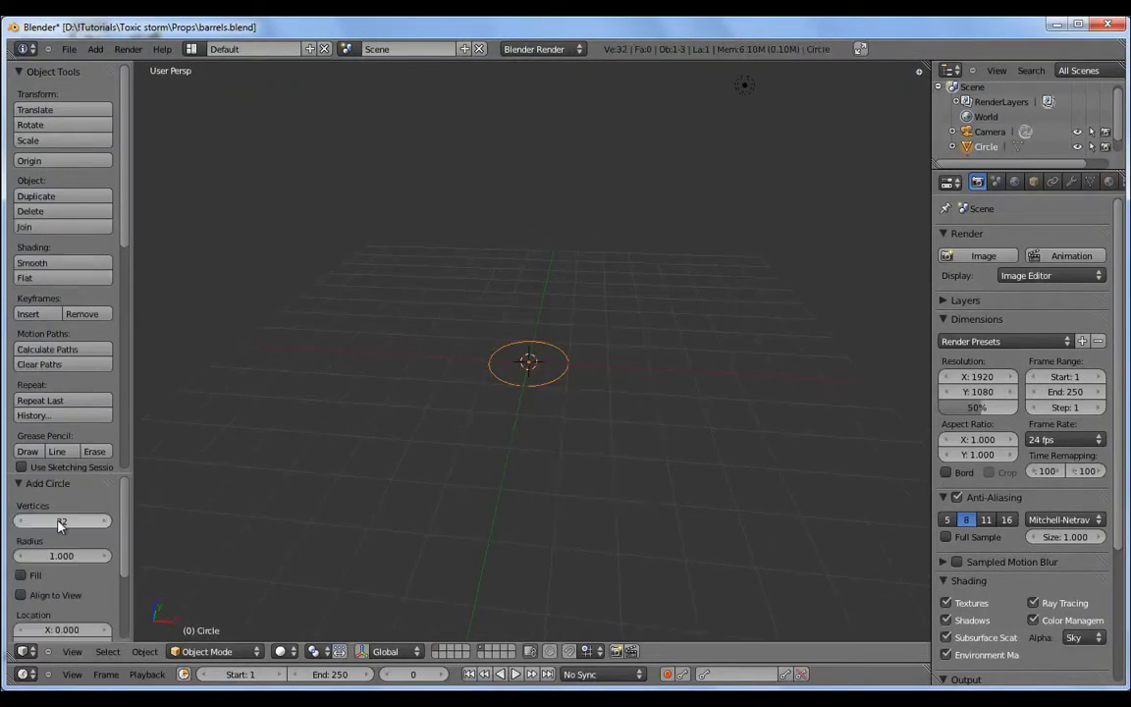
key(Return)
middle_drag(540, 392, 556, 399)
key(s)
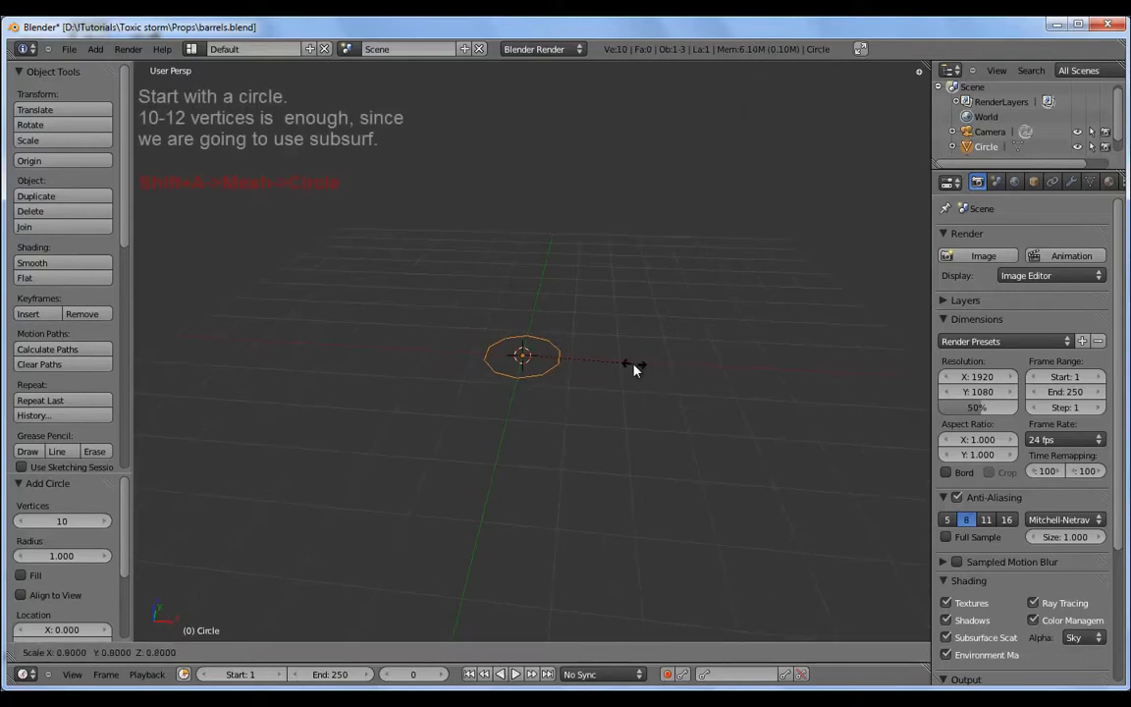
click(575, 373)
middle_drag(575, 374, 553, 366)
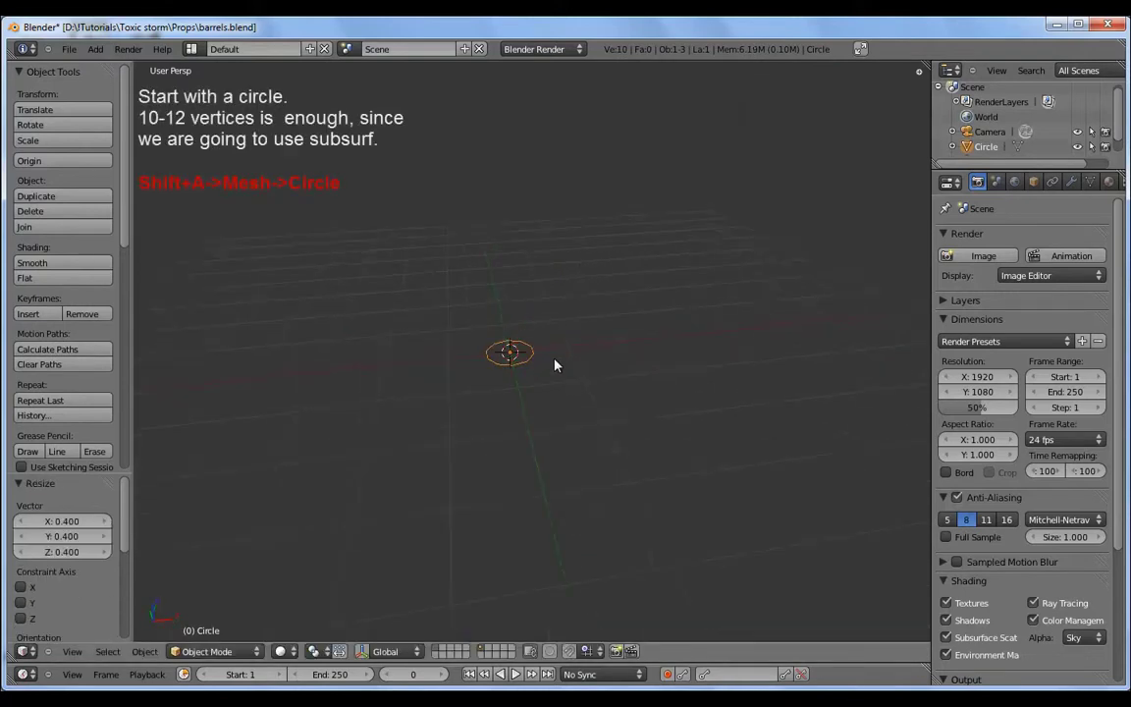
Fill the circle's vertices with faces in Edit Mode
key(Tab)
scroll(550, 359, down, 2)
right_click(506, 398)
shift+right_click(471, 376)
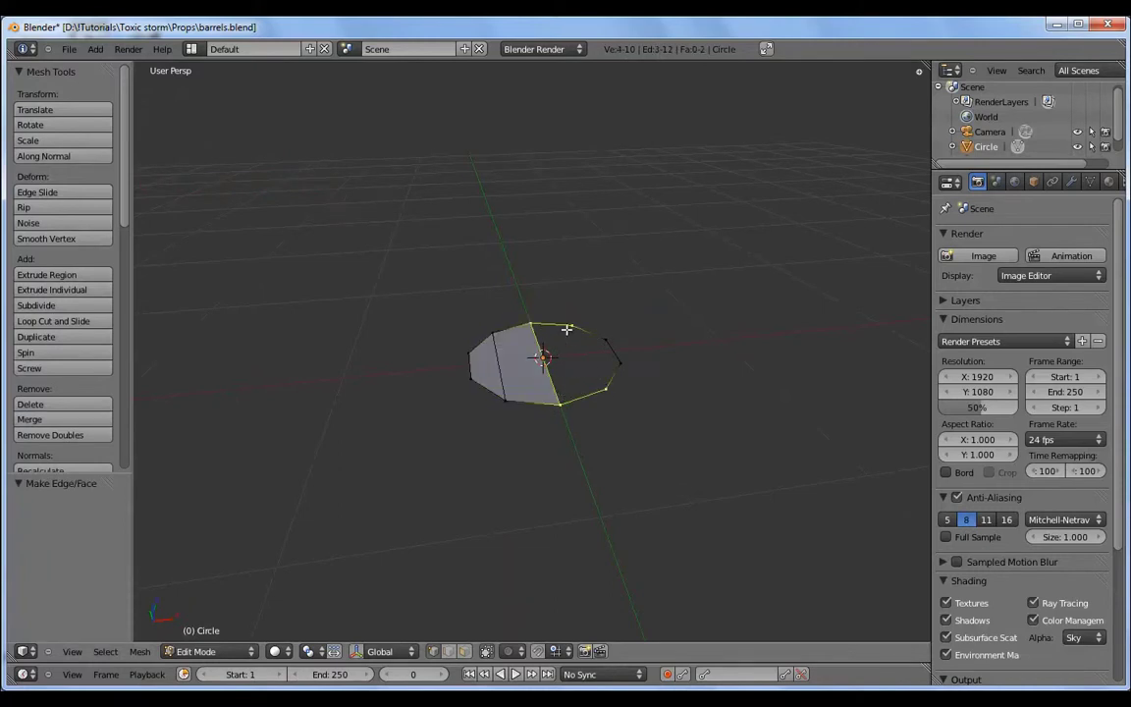
key(f)
right_click(604, 341)
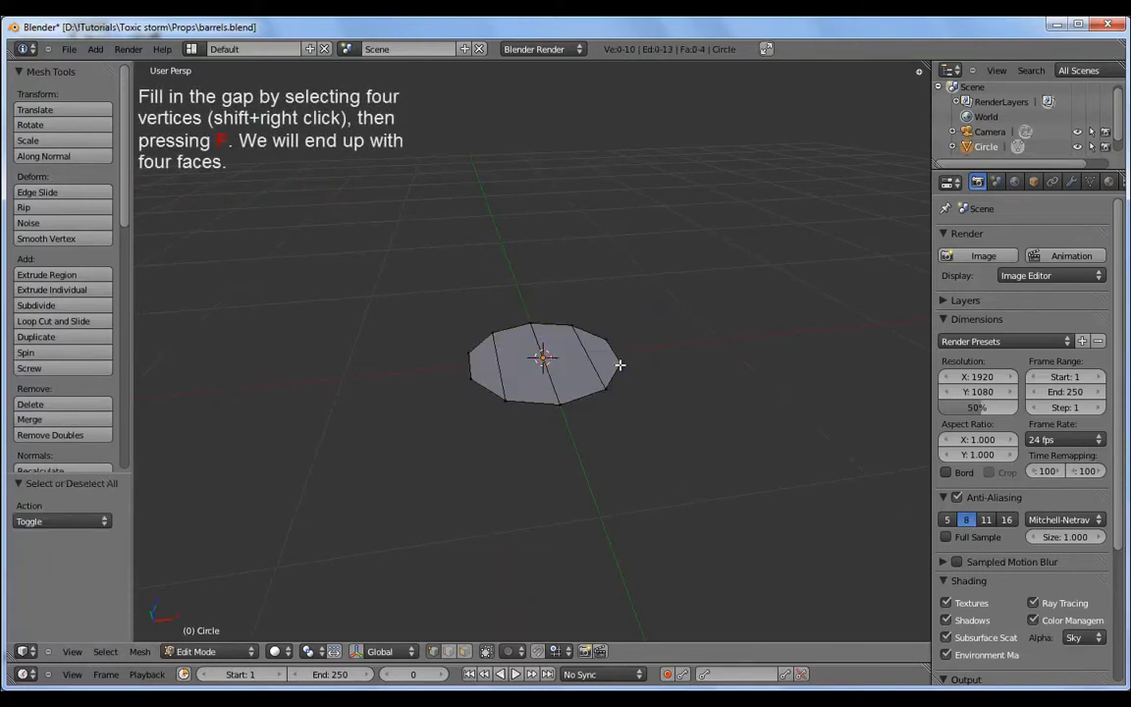
key(KP_1)
Extrude the filled circle upward into a cylinder, viewed from the front
key(e)
click(626, 203)
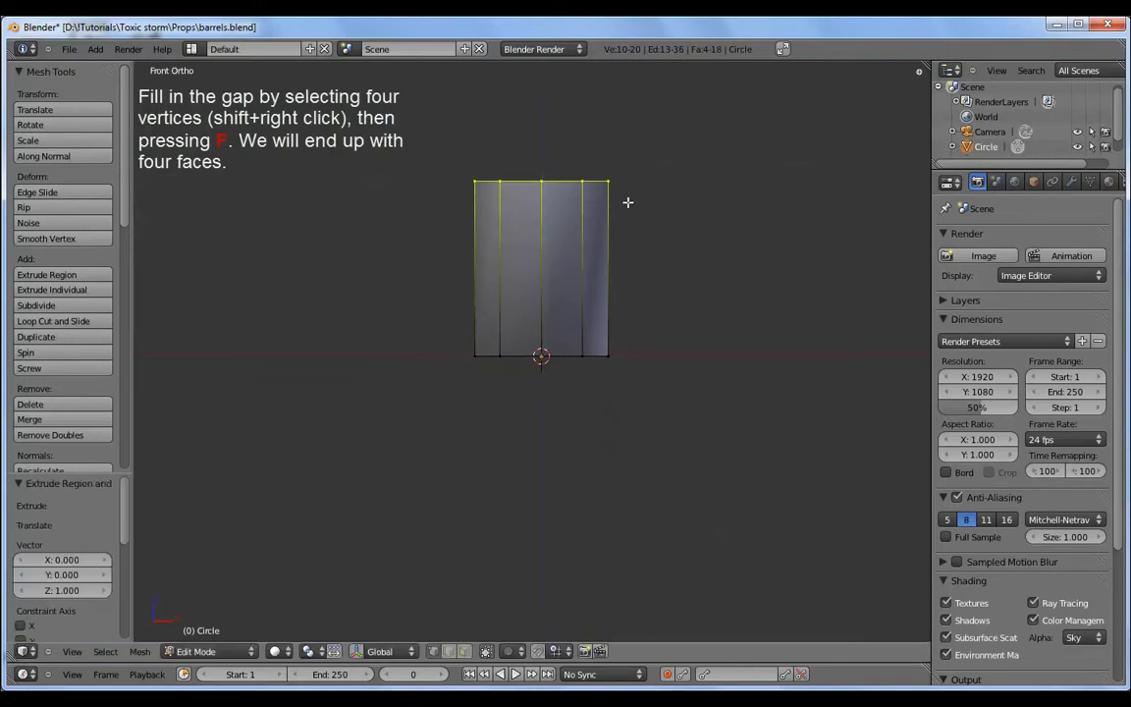
scroll(599, 300, down, 2)
mouse_move(627, 202)
middle_down()
mouse_move(599, 300)
mouse_move(451, 315)
middle_up()
scroll(404, 315, up, 4)
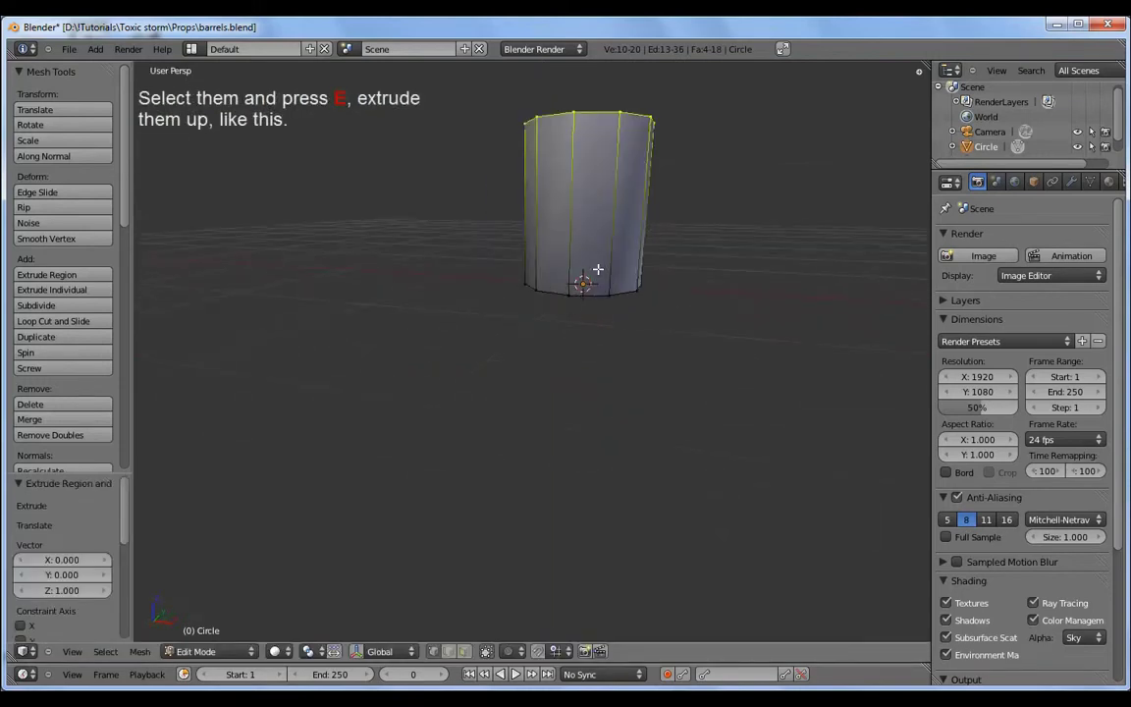
key(KP_1)
key(ctrl+r)
Add a mid-height loop cut plus loop pairs in the top and bottom halves
click(565, 209)
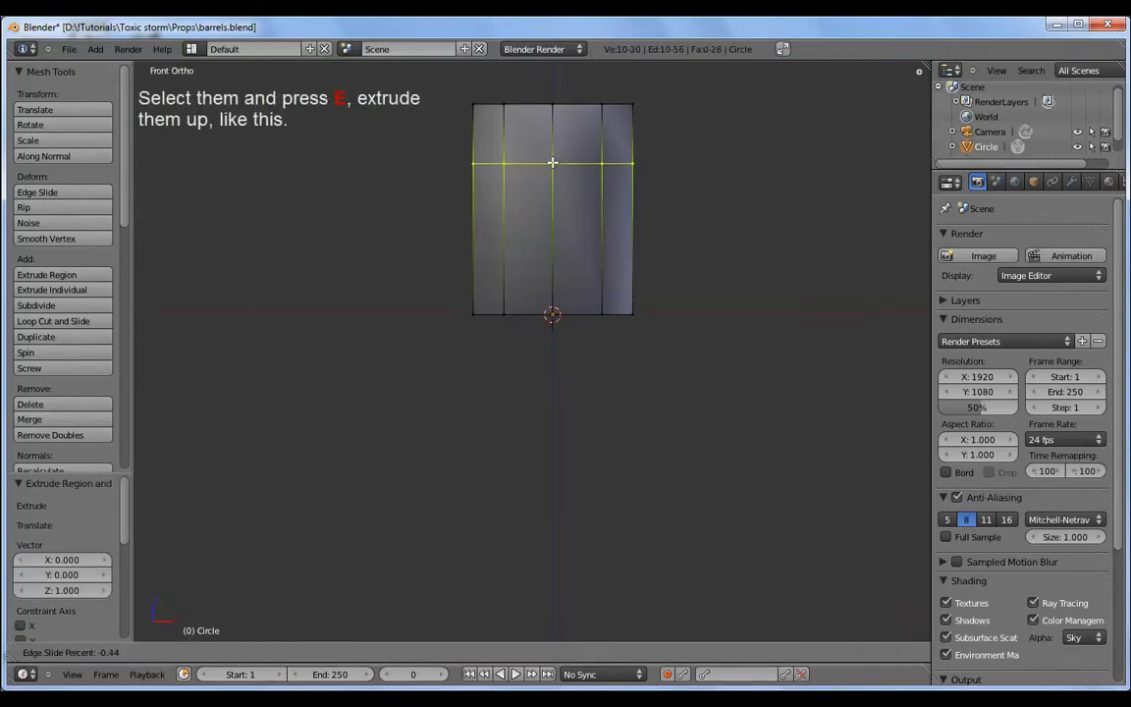
right_click(550, 167)
key(ctrl+r)
scroll(533, 148, up, 2)
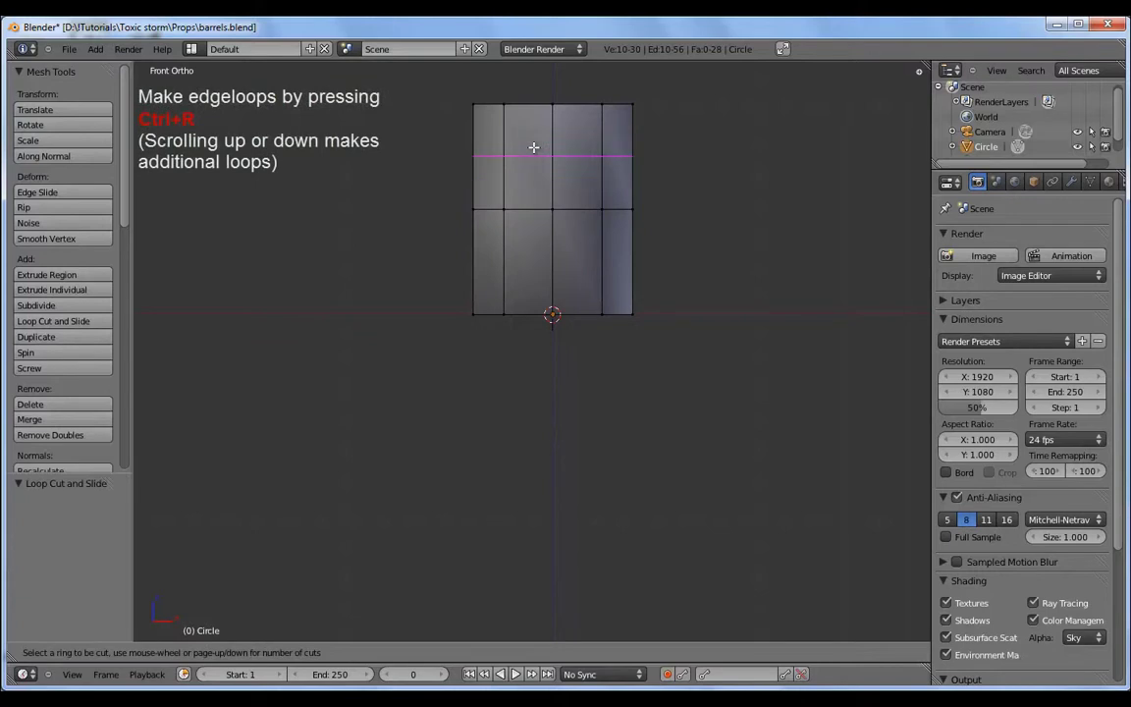
scroll(533, 147, up, 1)
click(533, 147)
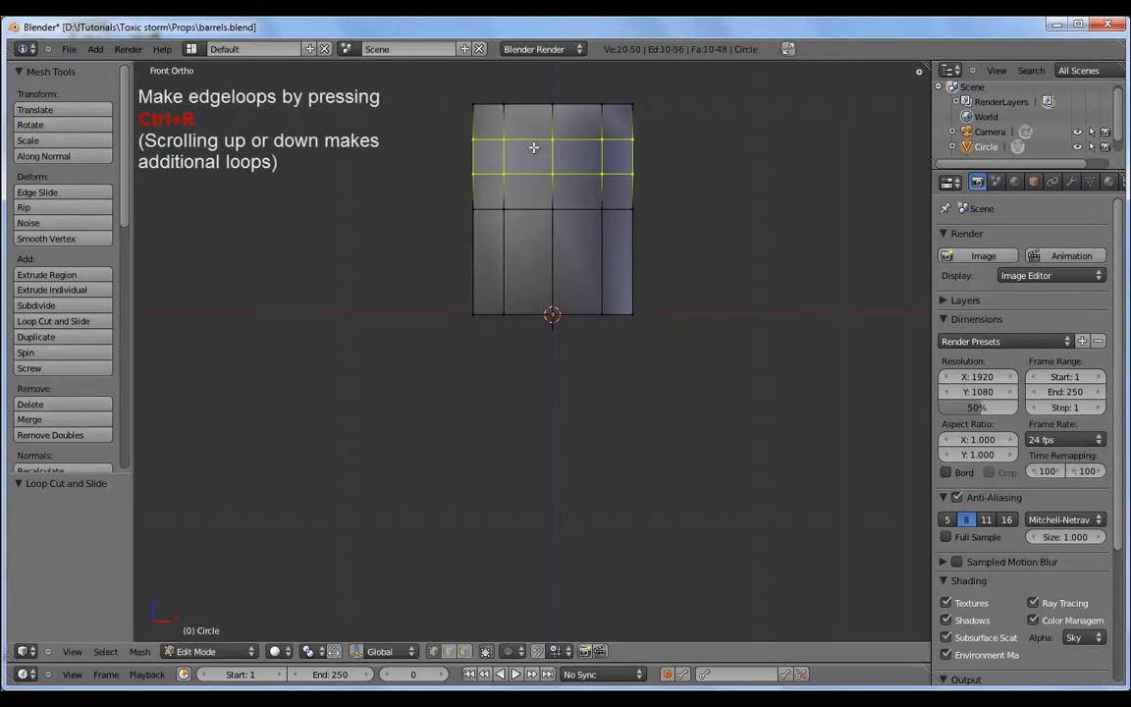
right_click(533, 147)
key(ctrl+r)
click(560, 278)
right_click(559, 246)
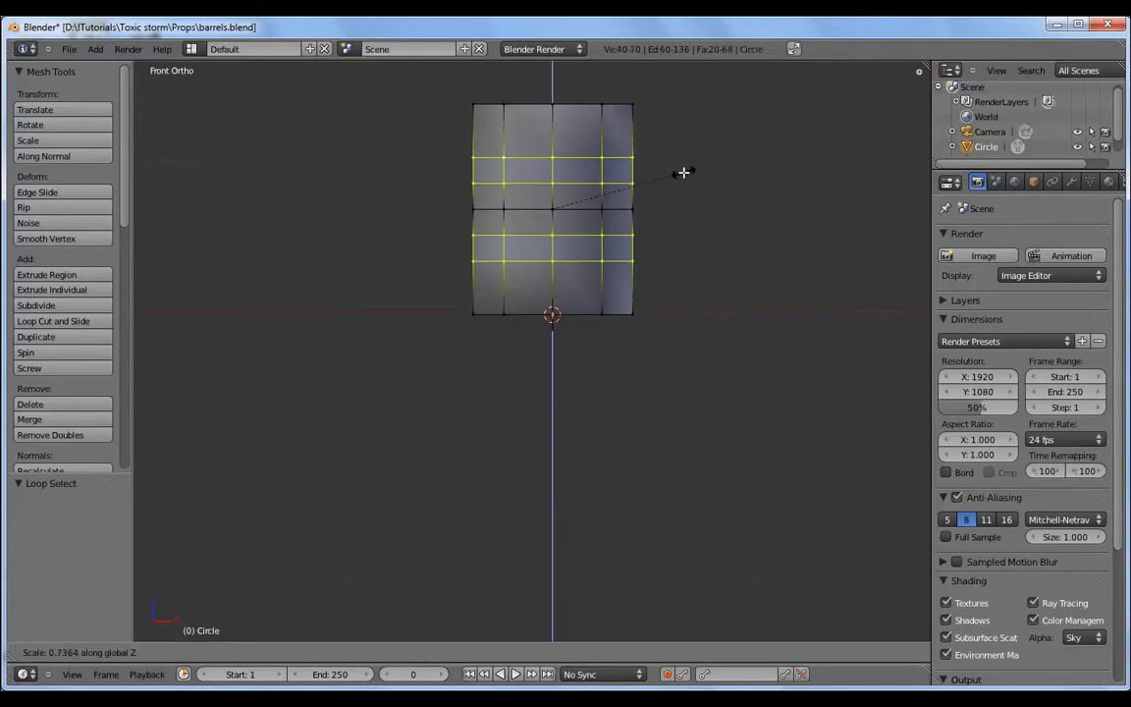
shift+middle_drag(681, 171, 593, 215)
key(ctrl+z)
Squeeze the top and bottom loop pairs close together along Z
key(s)
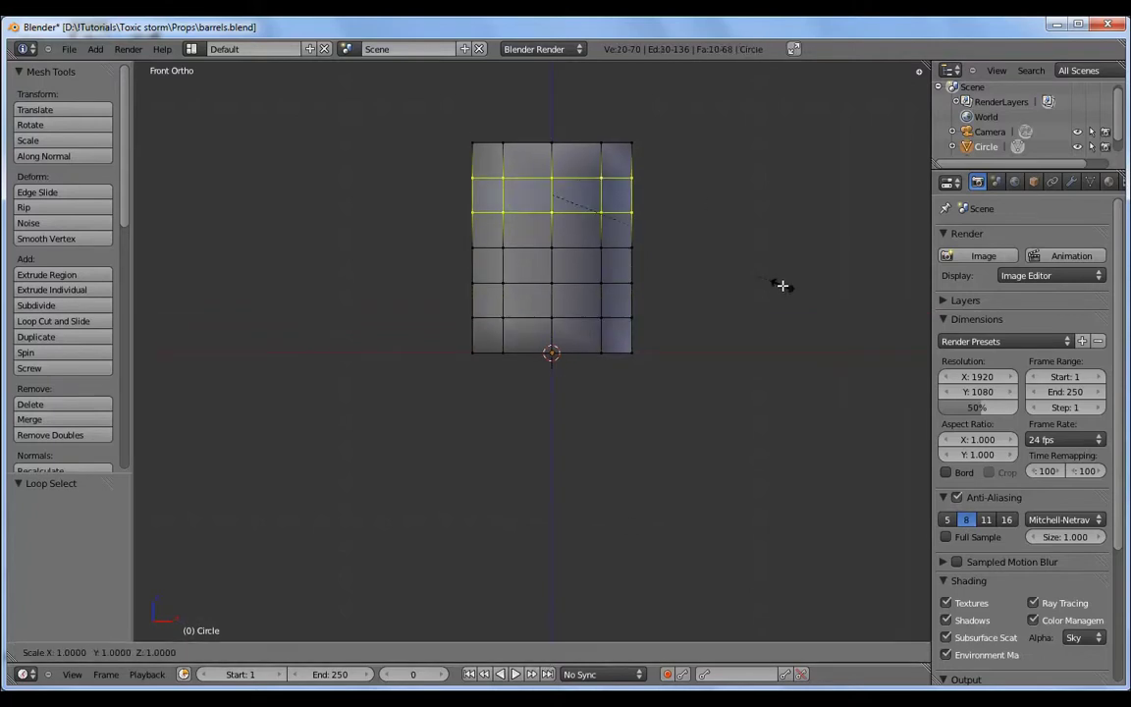
click(591, 218)
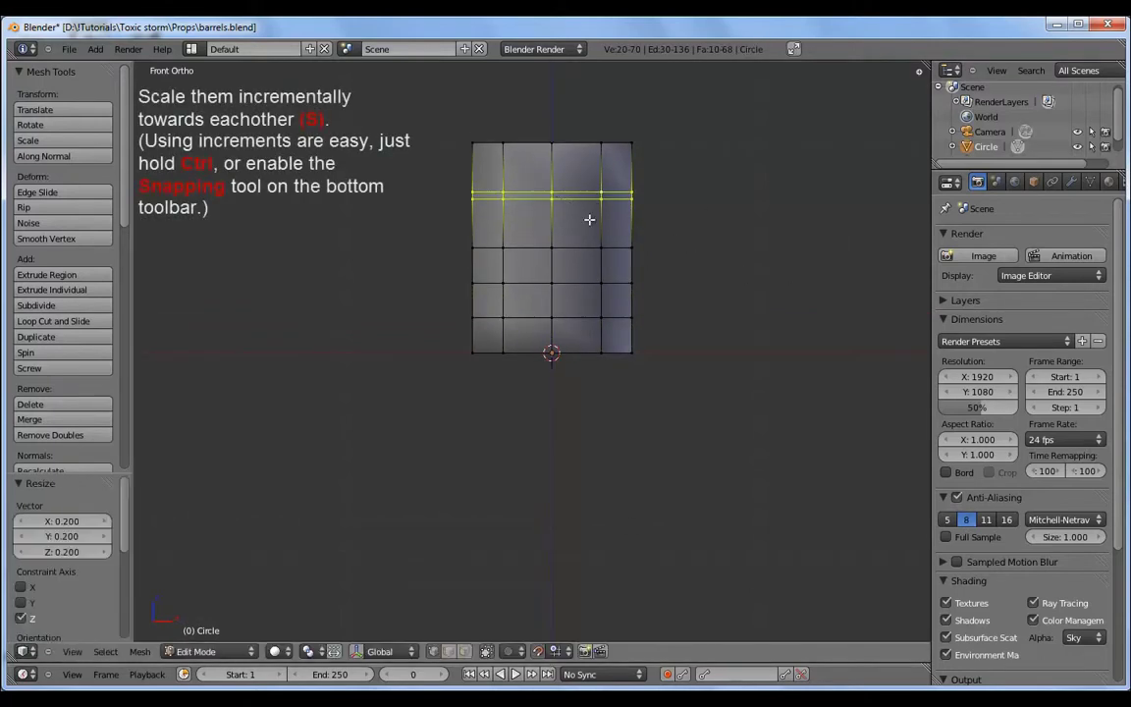
alt+right_click(609, 283)
alt+shift+right_click(609, 316)
key(s)
key(z)
click(602, 307)
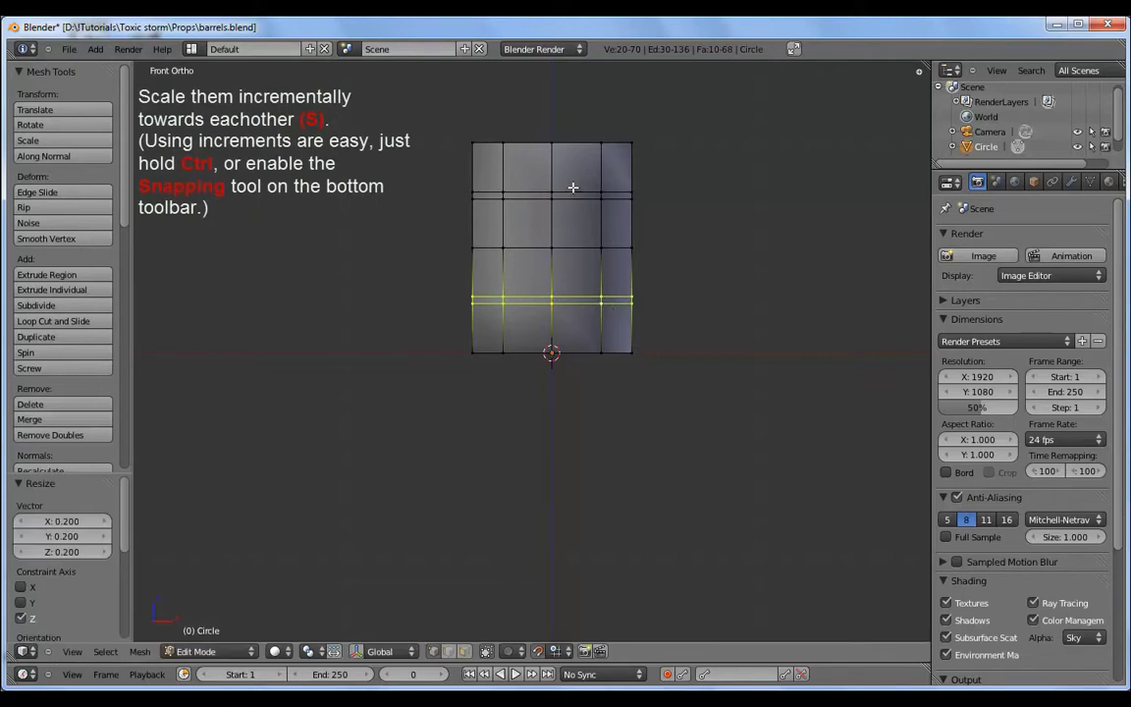
Select both loop bands and extrude them in place
alt+shift+right_click(520, 192)
alt+shift+right_click(530, 198)
key(e)
right_click(766, 201)
key(s)
right_click(792, 203)
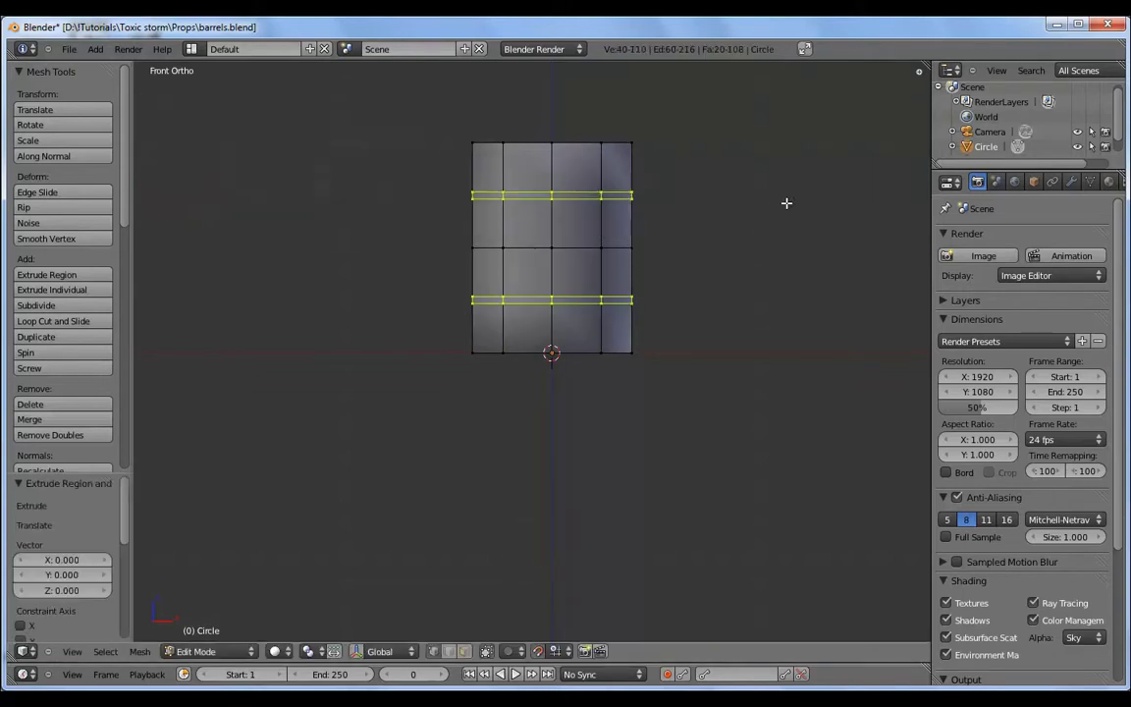
middle_drag(786, 202, 654, 266)
Scale the extruded bands outward to 1.073 on X and Y to form rims
key(s)
key(shift+z)
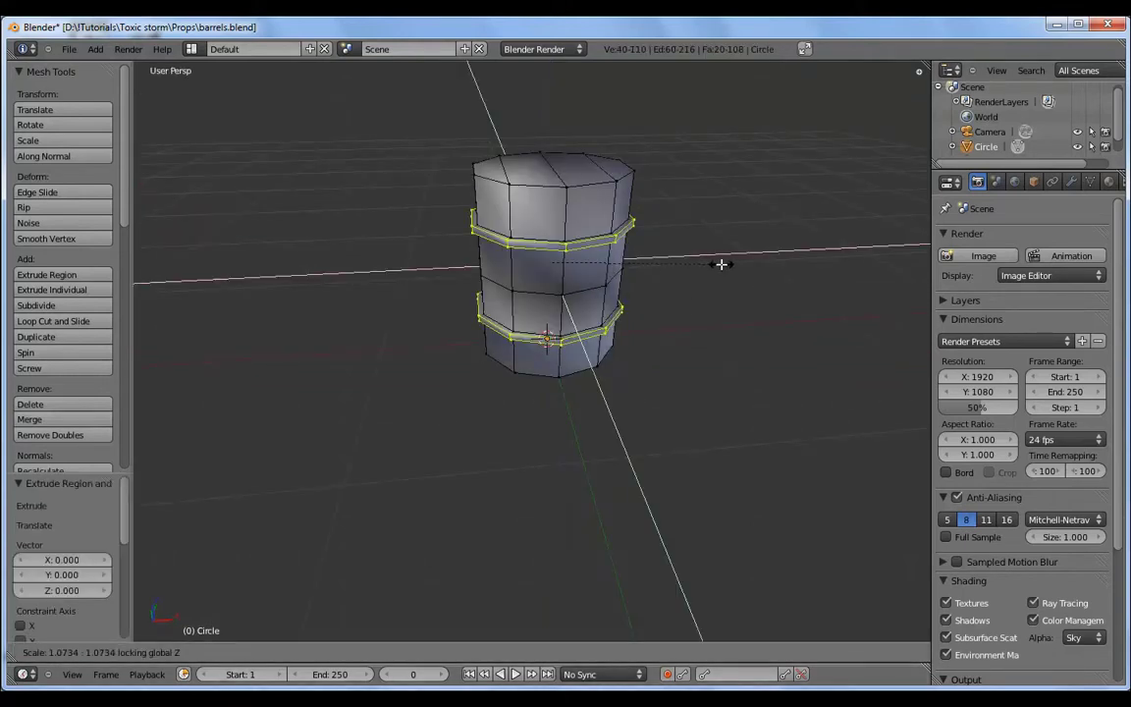
click(720, 262)
key(s)
key(z)
right_click(674, 279)
middle_drag(674, 280, 644, 278)
scroll(644, 277, up, 2)
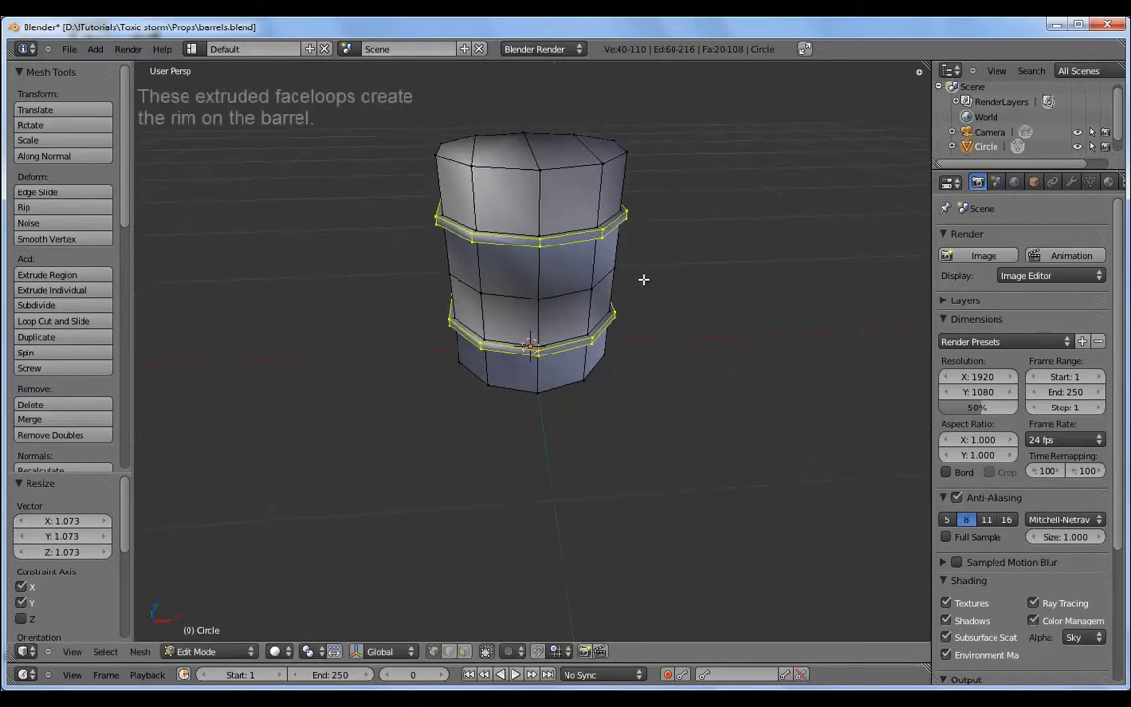
Delete an edge loop and add a new supporting loop cut across the barrel
key(Tab)
key(Tab)
key(x)
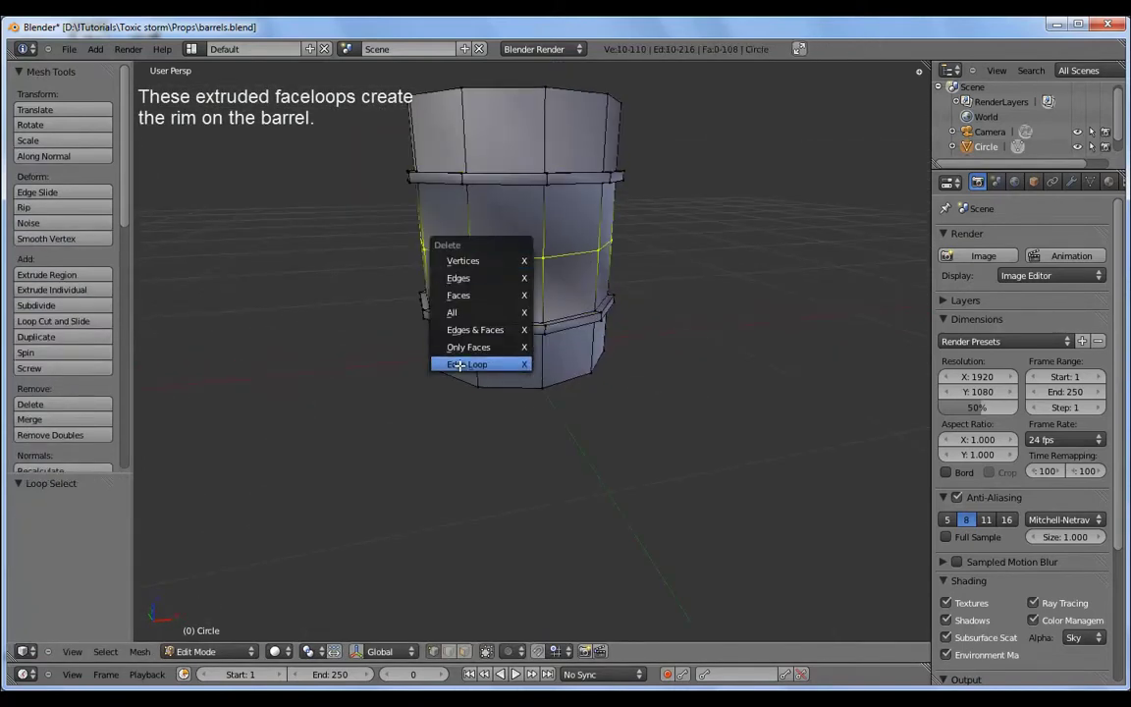
click(469, 365)
key(KP_1)
key(ctrl+r)
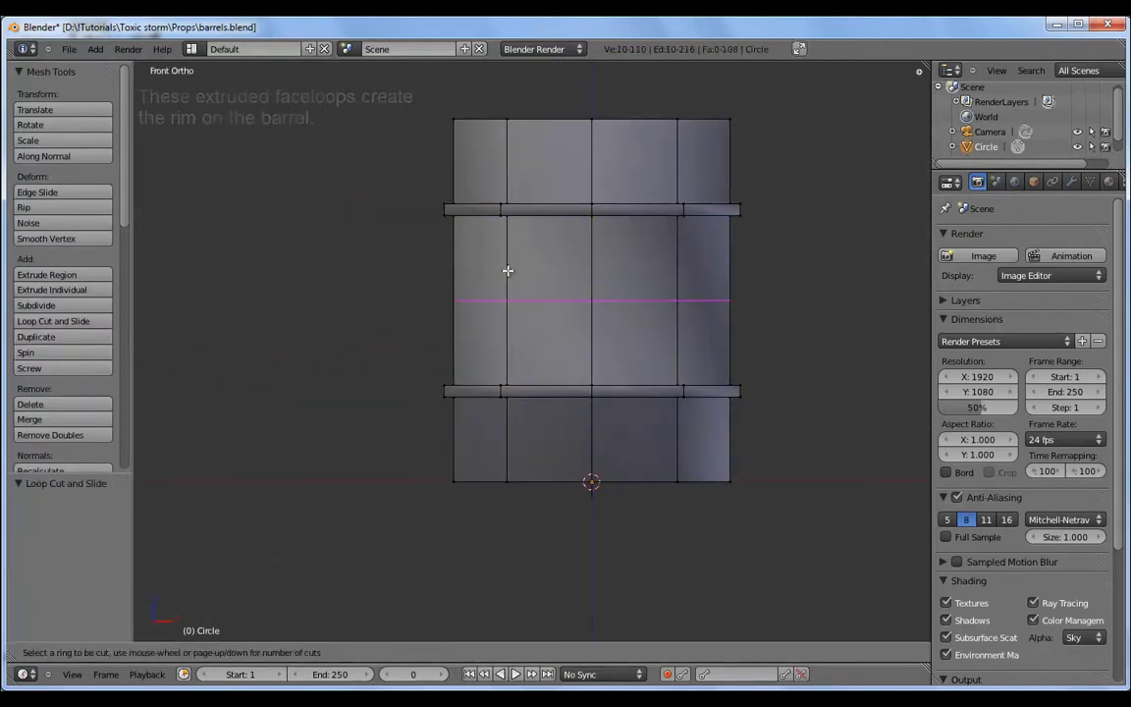
click(506, 153)
right_click(505, 153)
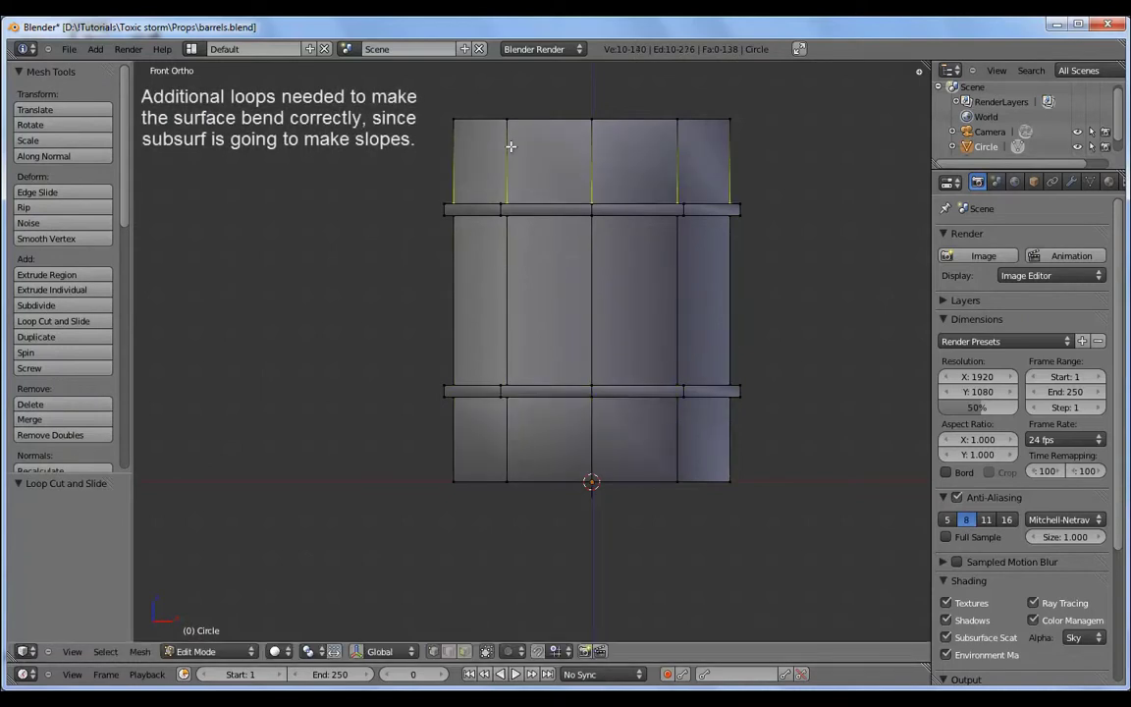
middle_drag(506, 152, 518, 203)
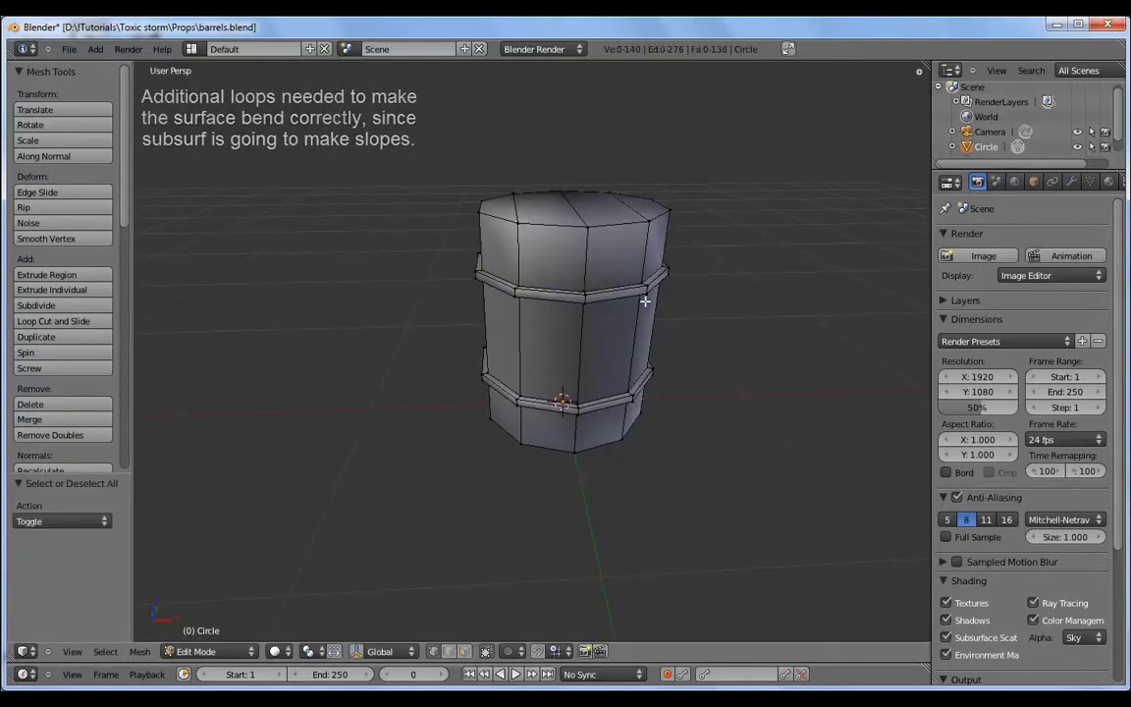
middle_drag(644, 300, 606, 262)
Add a Subdivision Surface modifier and slide the top edge loop
key(Tab)
key(space)
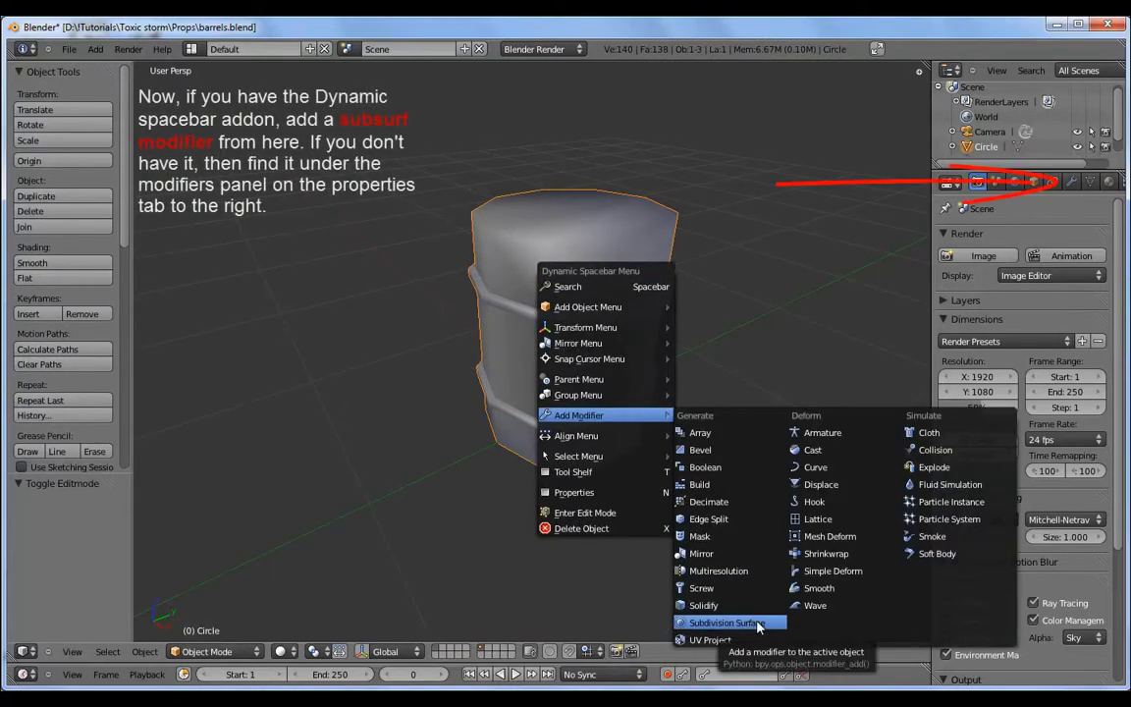
click(767, 627)
key(Tab)
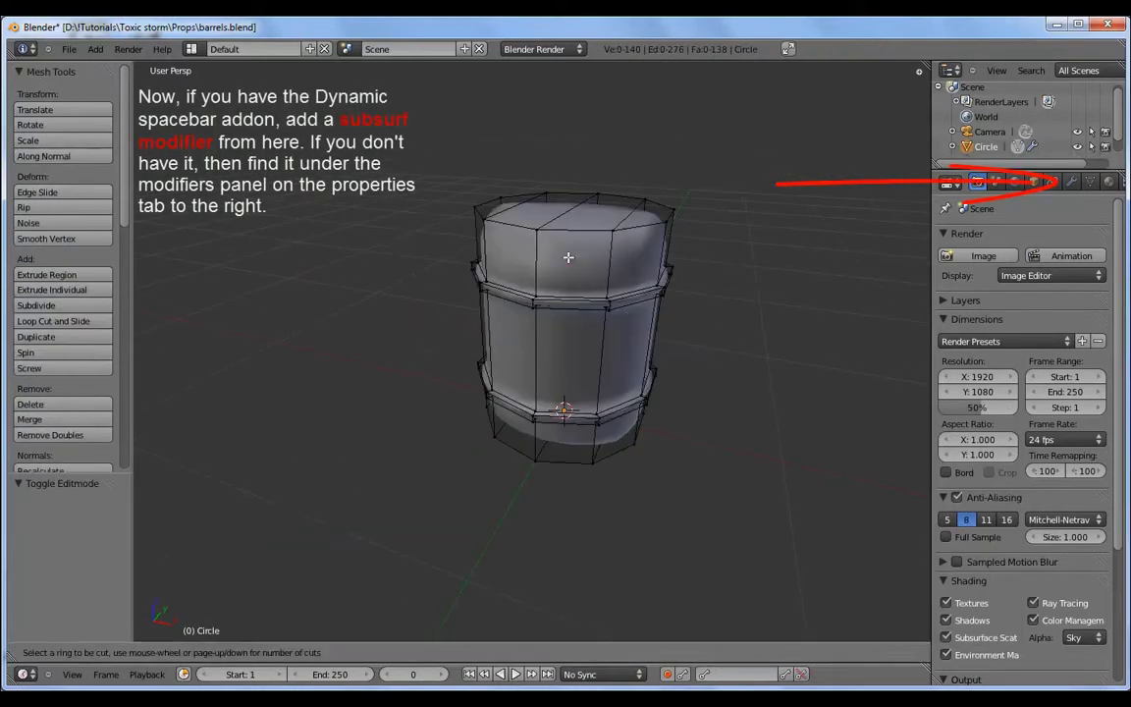
alt+right_click(538, 215)
key(g)
key(g)
click(538, 216)
Add a loop cut near the barrel's bottom and select it
key(ctrl+r)
middle_drag(538, 215, 552, 380)
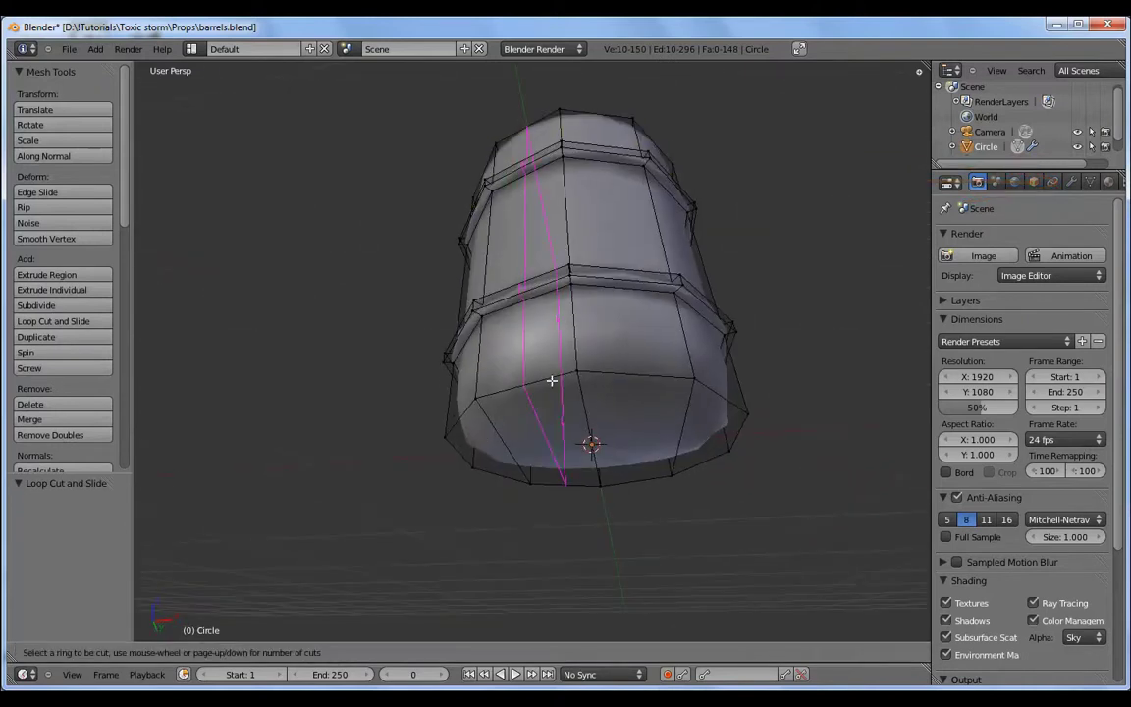
click(588, 343)
click(588, 444)
middle_drag(588, 444, 579, 452)
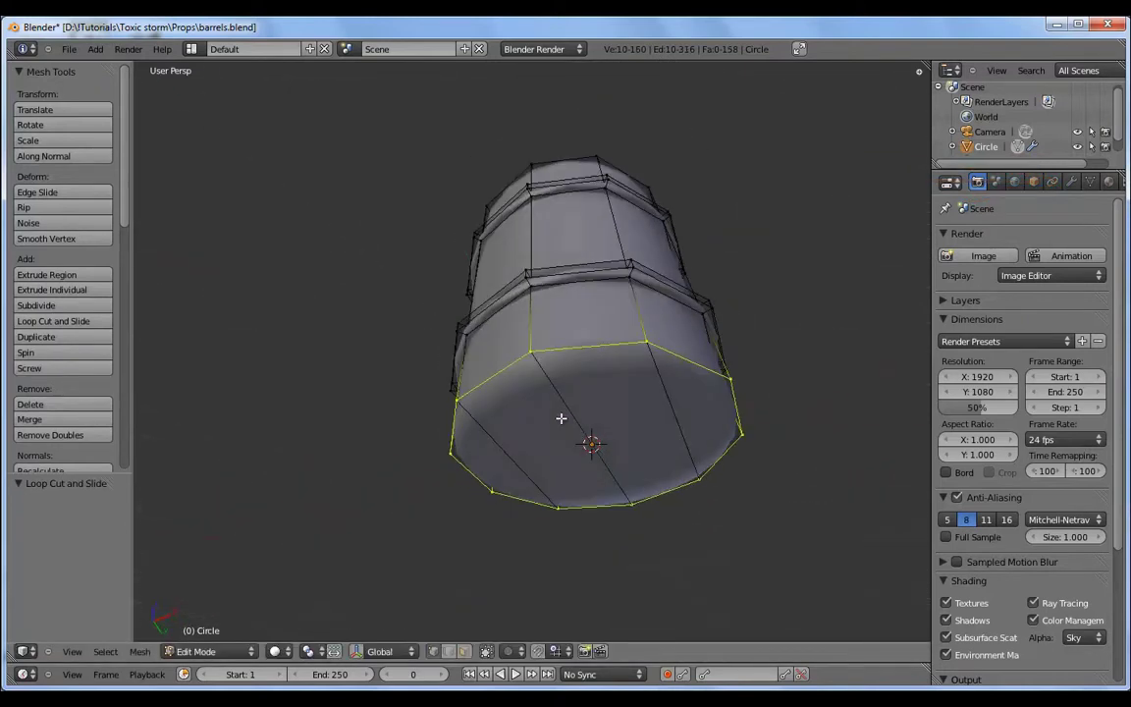
alt+right_click(587, 389)
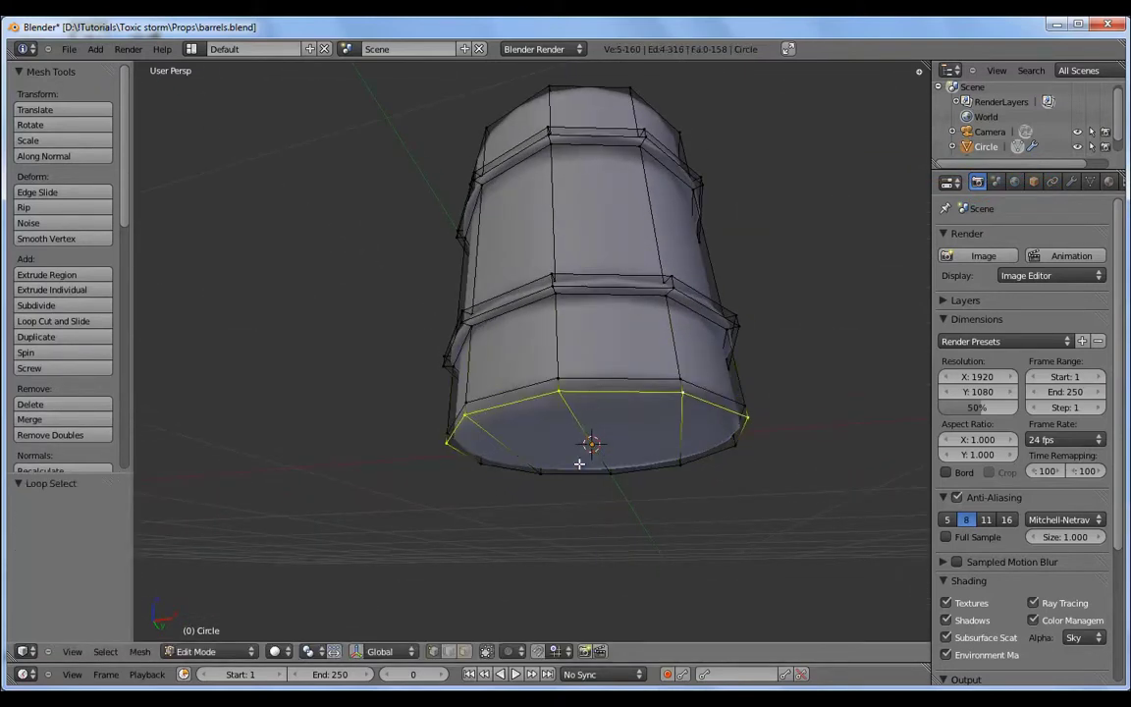
middle_drag(580, 463, 575, 432)
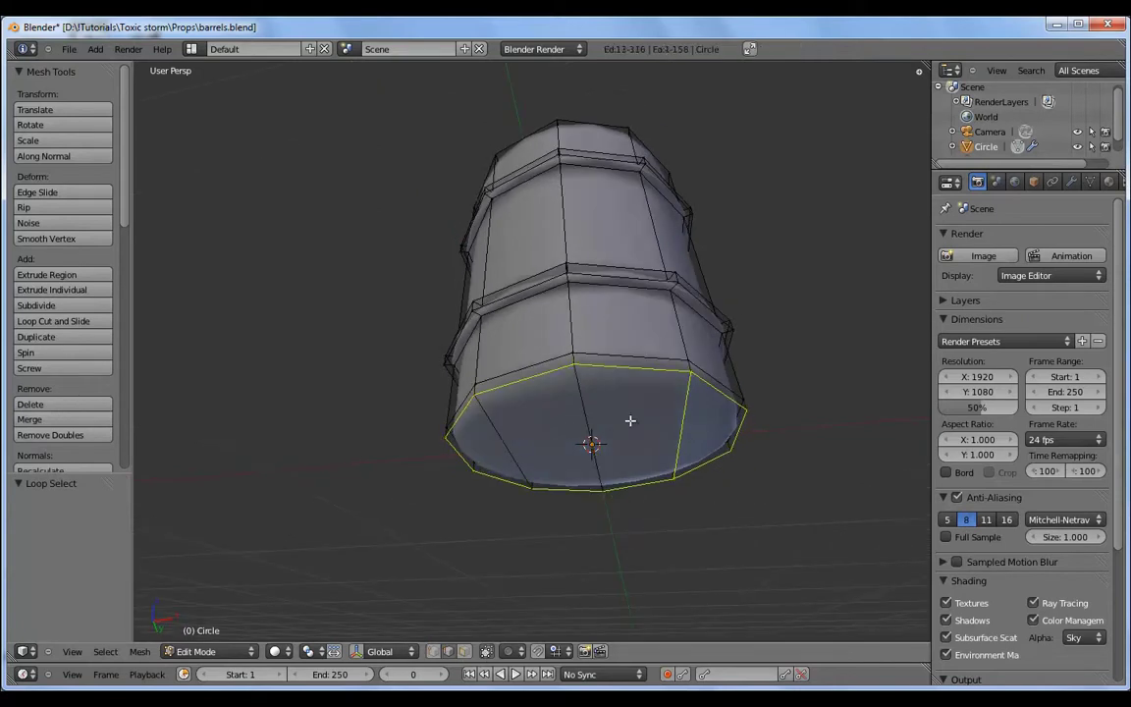
Edge Slide the bottom loop toward the base and return to Object Mode
key(n)
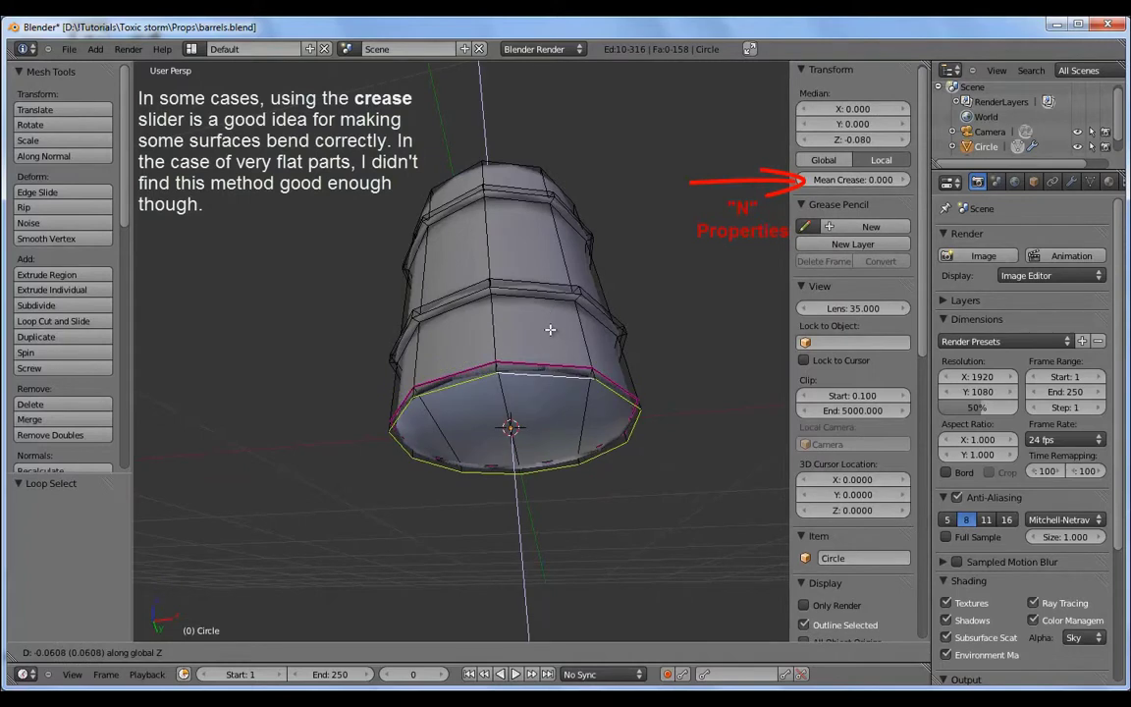
key(ctrl+e)
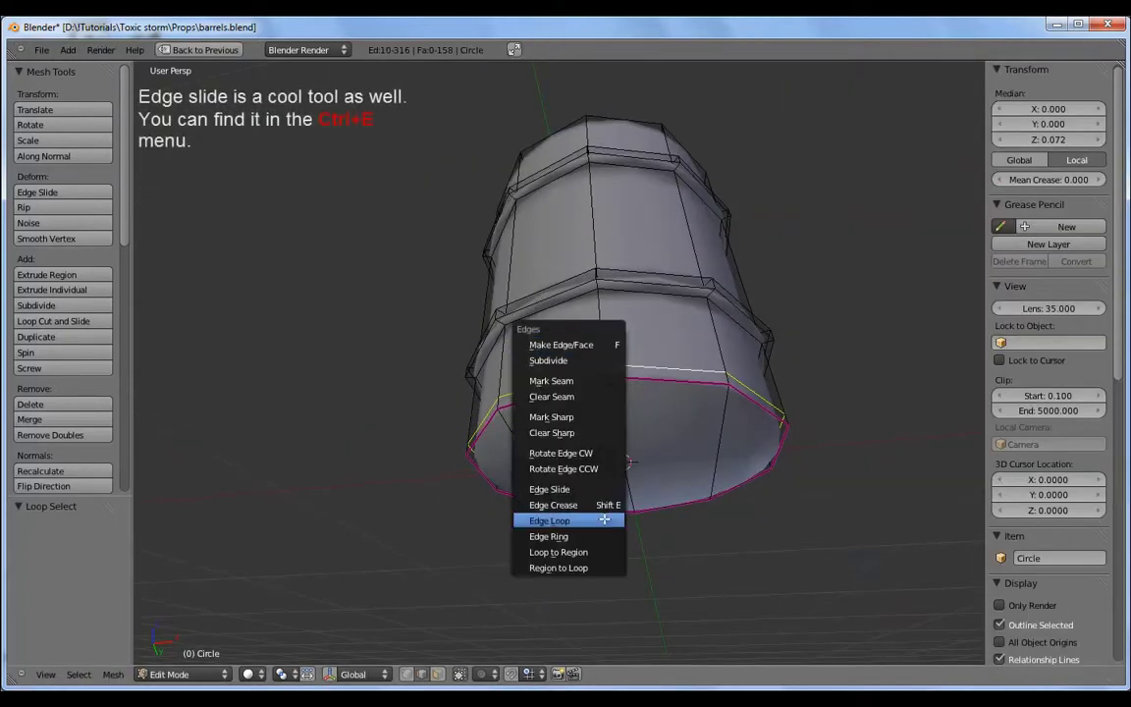
click(587, 489)
click(586, 510)
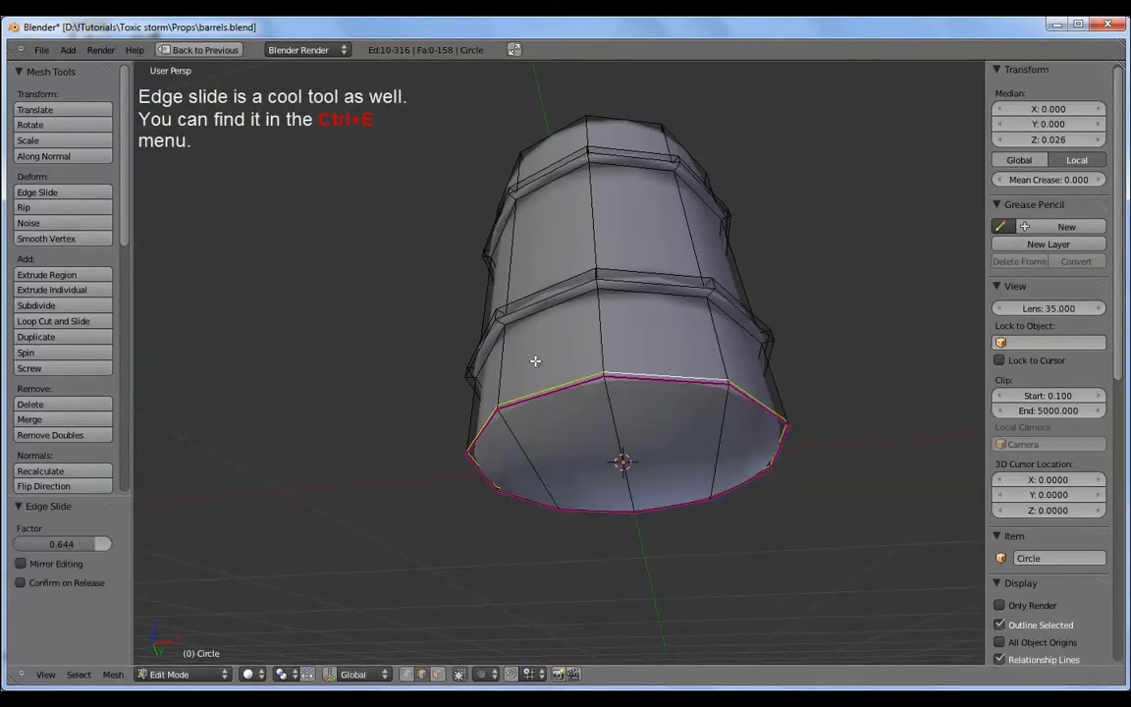
key(Tab)
Orbit around the smoothed barrel to inspect it from several angles
mouse_move(594, 444)
middle_down()
mouse_move(531, 442)
mouse_move(479, 319)
mouse_move(421, 399)
mouse_move(497, 485)
mouse_move(606, 498)
middle_up()
scroll(606, 498, down, 4)
key(Tab)
middle_drag(598, 455, 601, 397)
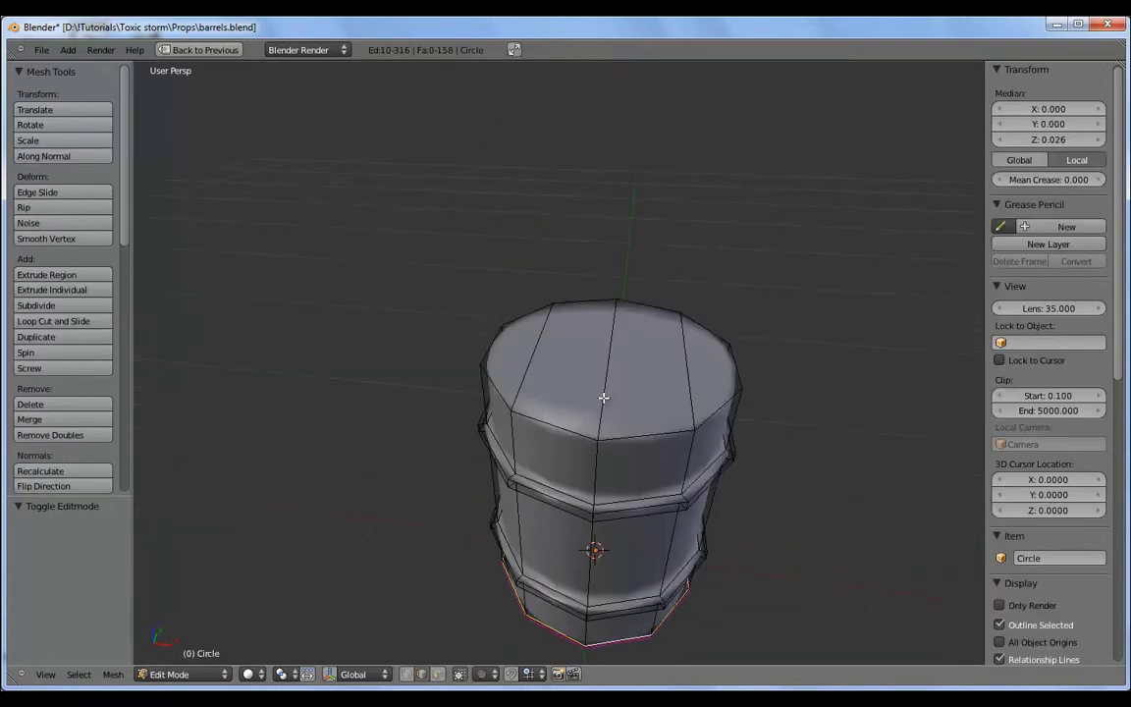
scroll(618, 440, up, 3)
key(Tab)
middle_drag(618, 441, 434, 373)
Set the Subdivision Surface view level to 2
key(ctrl+Up)
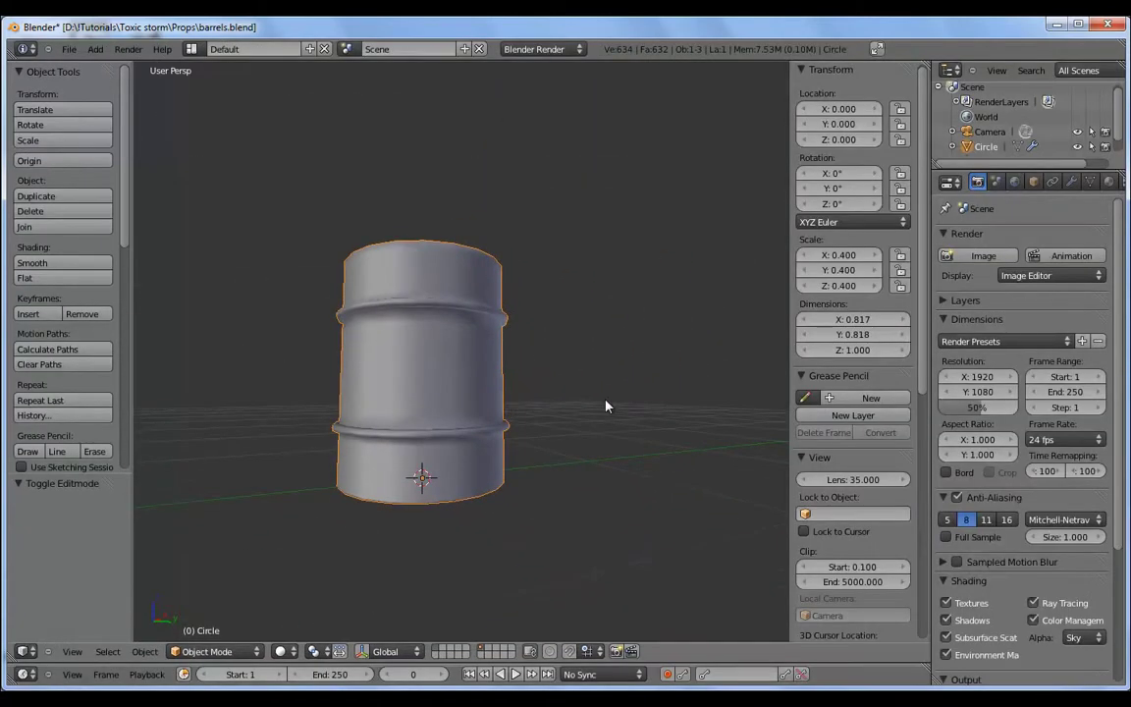
click(1071, 183)
click(1012, 364)
mouse_move(505, 352)
middle_down()
mouse_move(623, 318)
mouse_move(555, 220)
mouse_move(346, 198)
mouse_move(328, 252)
mouse_move(388, 432)
middle_up()
Inset the bottom face to 0.87 and extrude it inward to recess the base
key(Tab)
key(e)
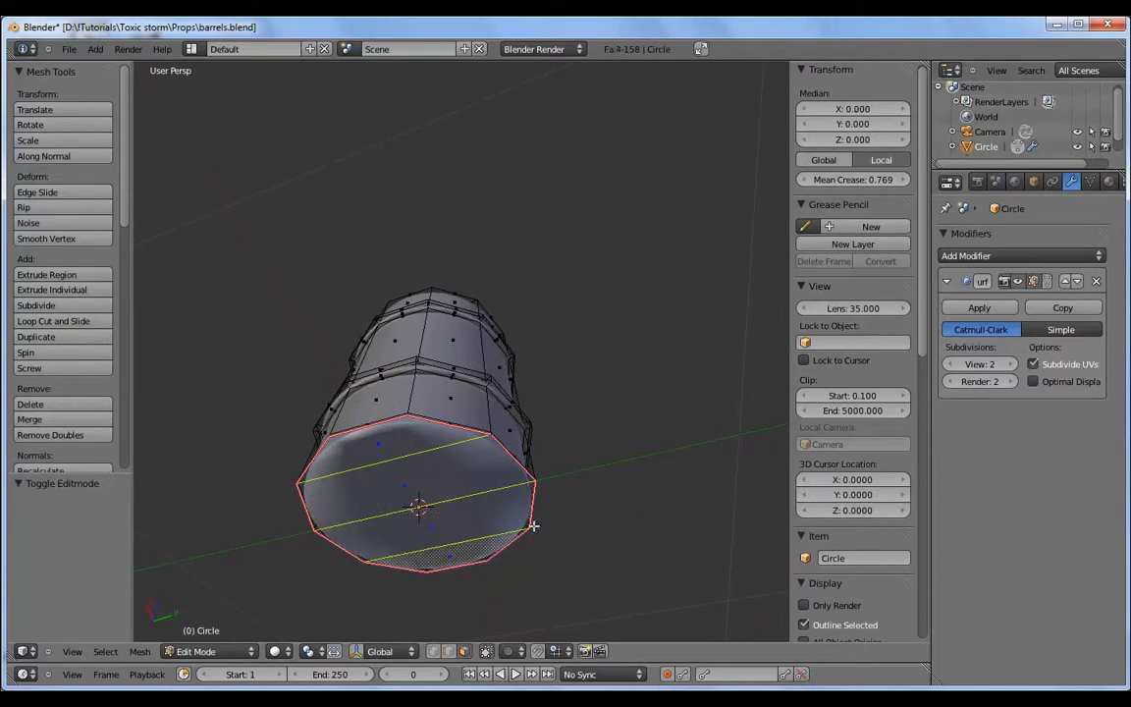
right_click(631, 411)
key(s)
click(606, 425)
key(e)
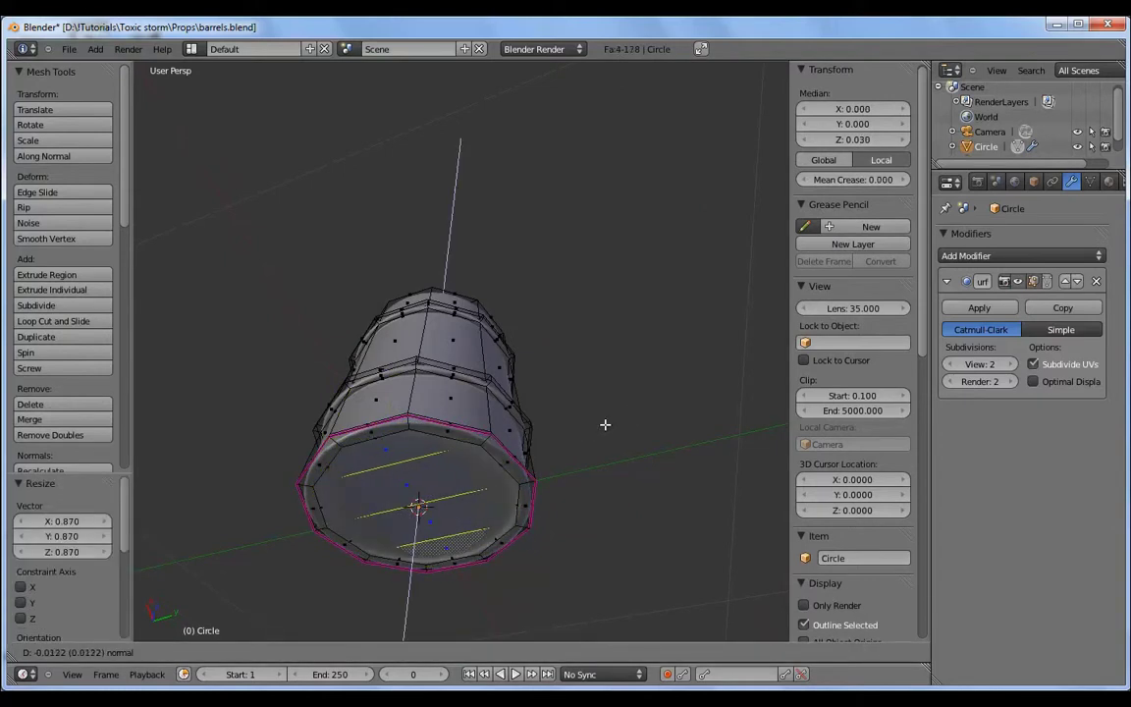
right_click(605, 427)
key(Tab)
mouse_move(556, 442)
middle_down()
mouse_move(469, 379)
mouse_move(485, 422)
mouse_move(538, 472)
mouse_move(467, 325)
middle_up()
Delete the barrel's top faces to open it
key(Tab)
key(Tab)
key(Tab)
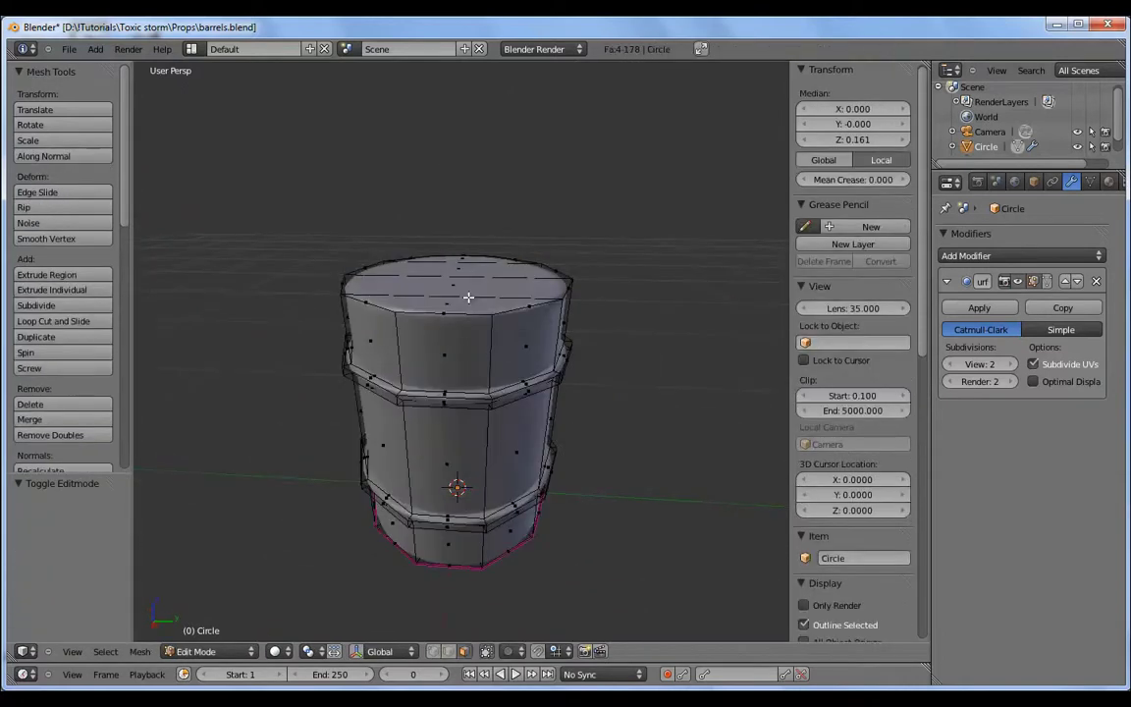
right_click(467, 325)
shift+right_click(434, 270)
shift+right_click(454, 315)
key(x)
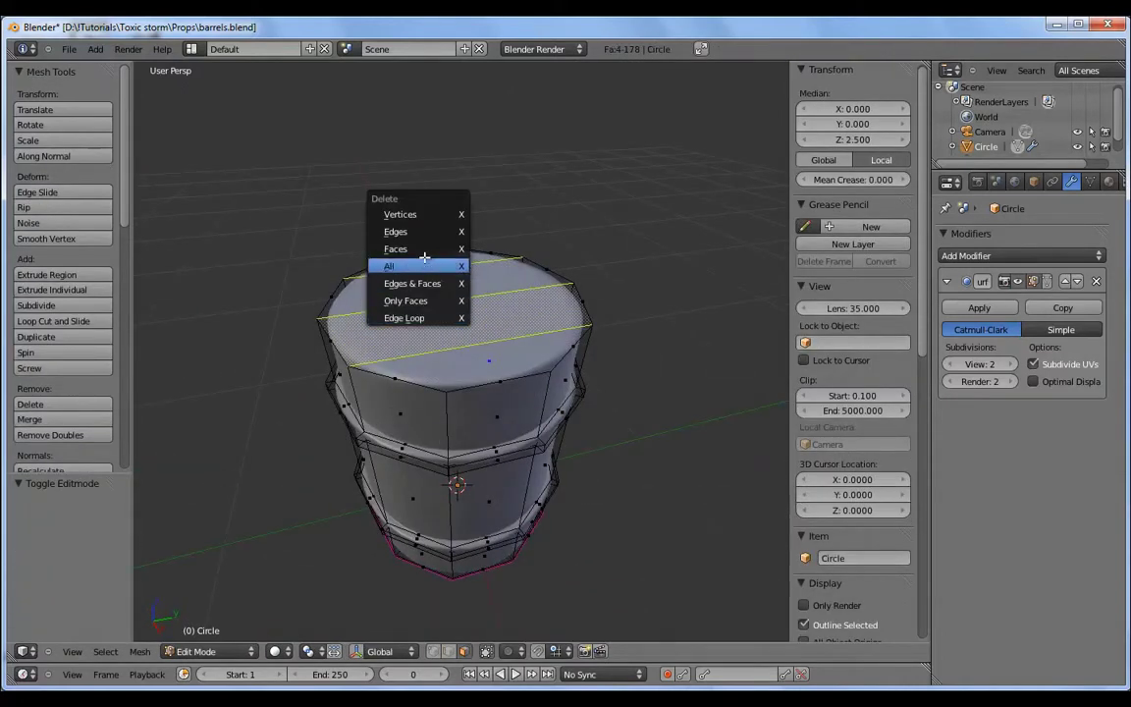
click(432, 261)
key(Tab)
mouse_move(463, 329)
middle_down()
mouse_move(442, 340)
mouse_move(249, 334)
middle_up()
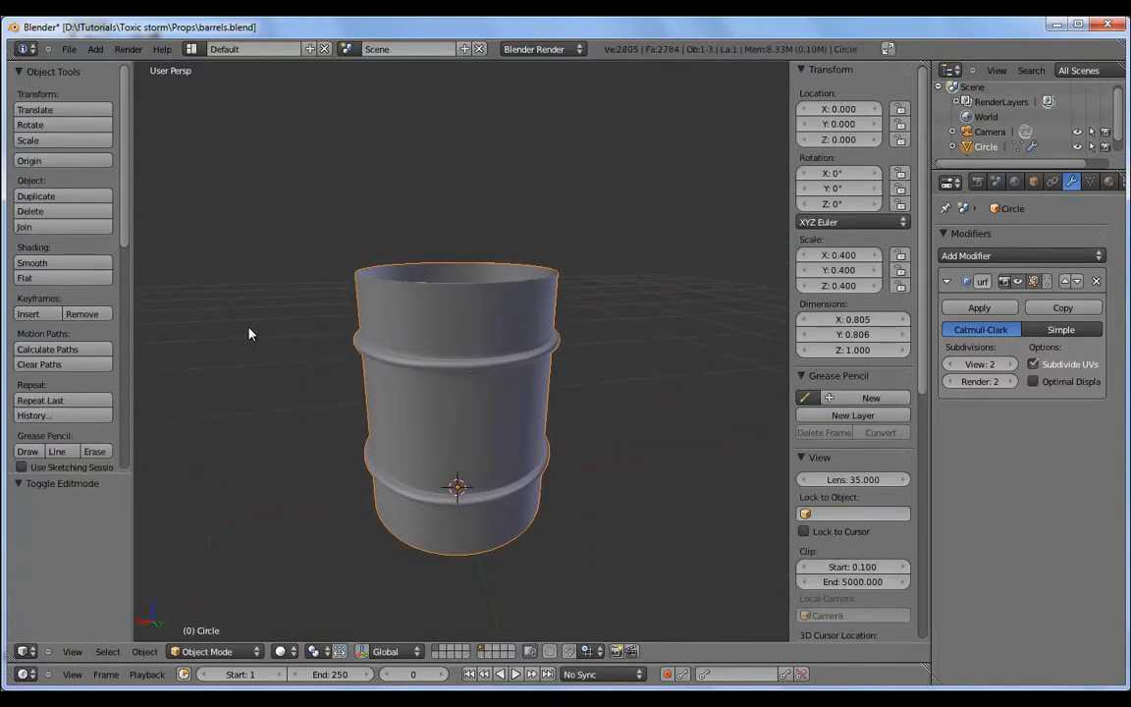
Preview the open barrel in wireframe, then refill the top with F
key(z)
key(z)
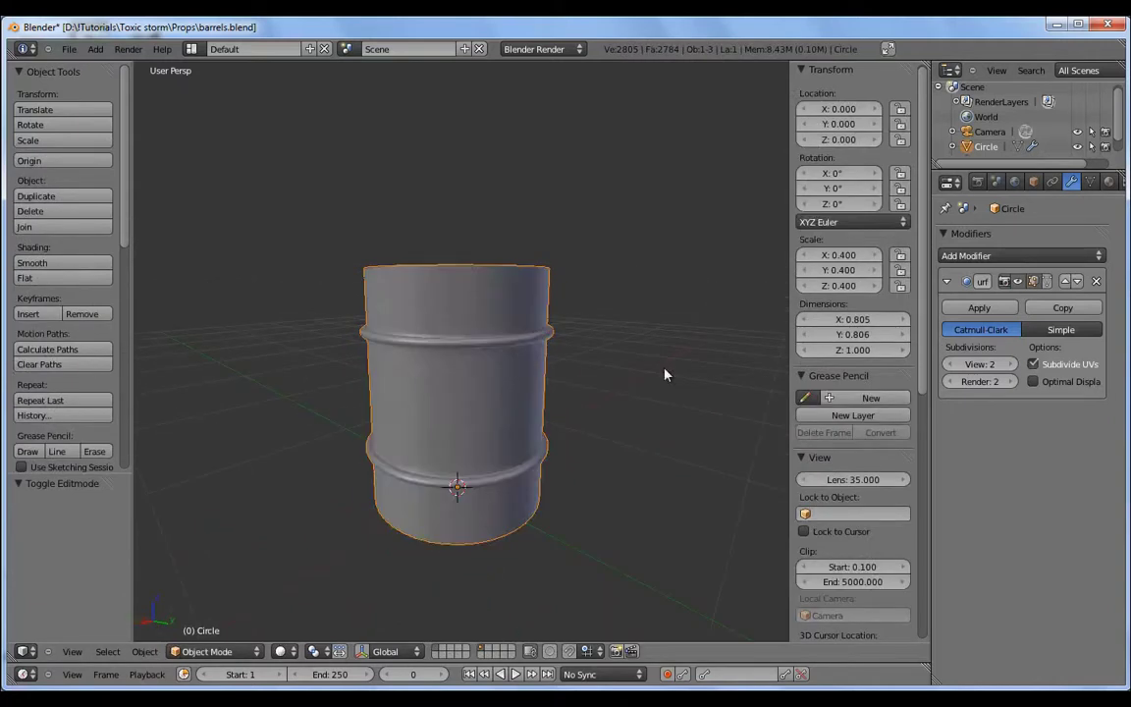
mouse_move(664, 373)
middle_down()
mouse_move(691, 443)
mouse_move(556, 442)
middle_up()
scroll(556, 442, down, 2)
key(Tab)
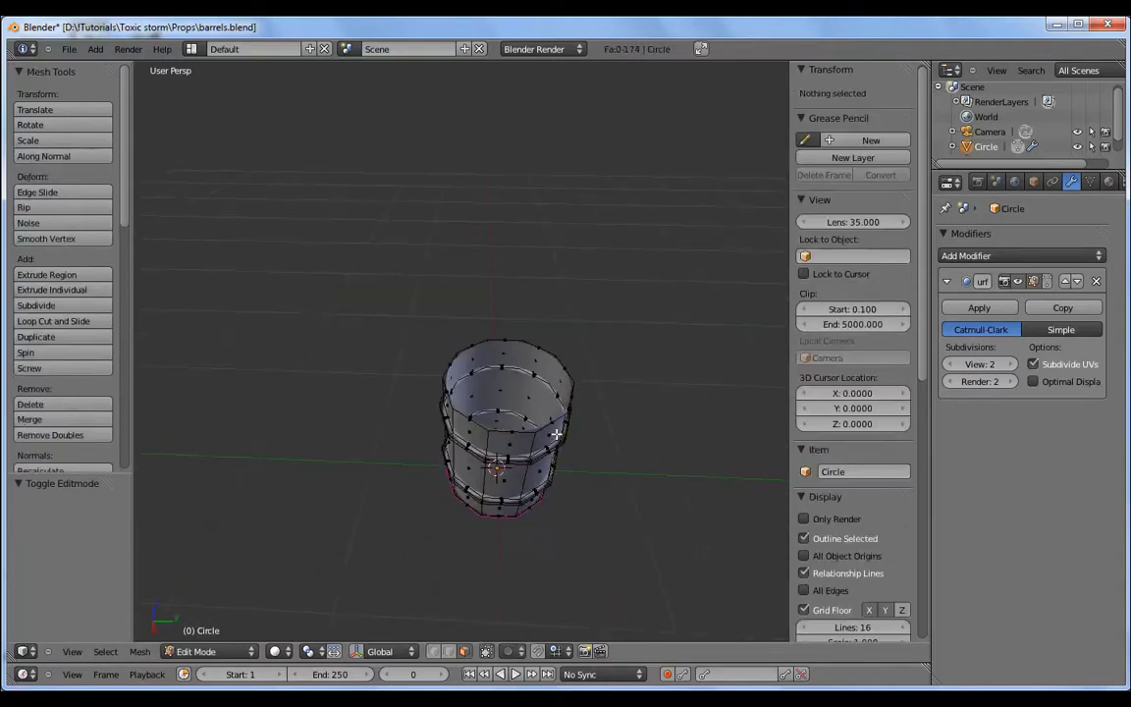
key(f)
key(Tab)
Name the object Barrel, then undo a stray duplicate along X
click(1033, 181)
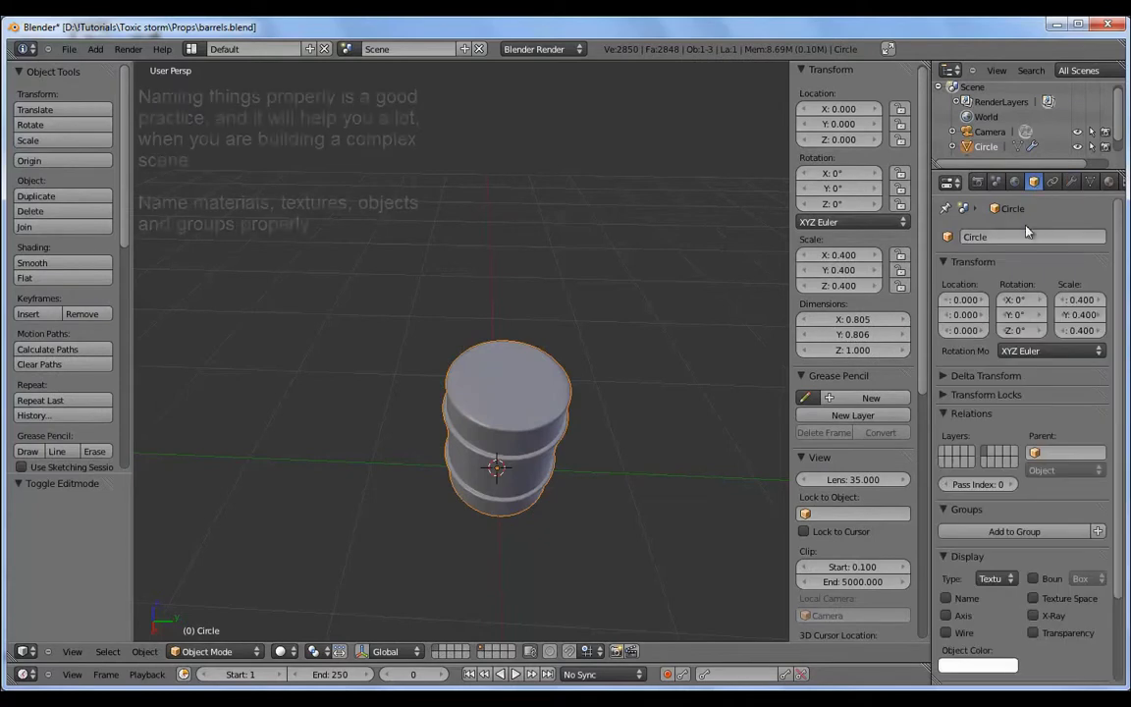
click(1017, 236)
text(Barrel)
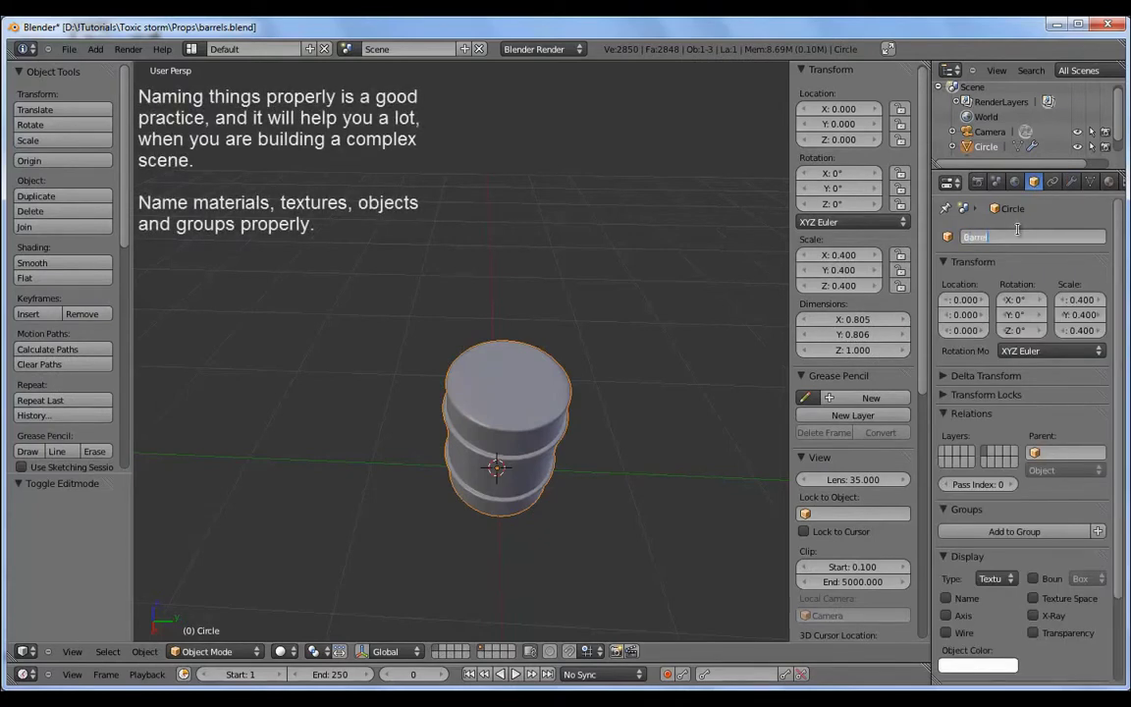
key(Return)
key(shift+d)
key(x)
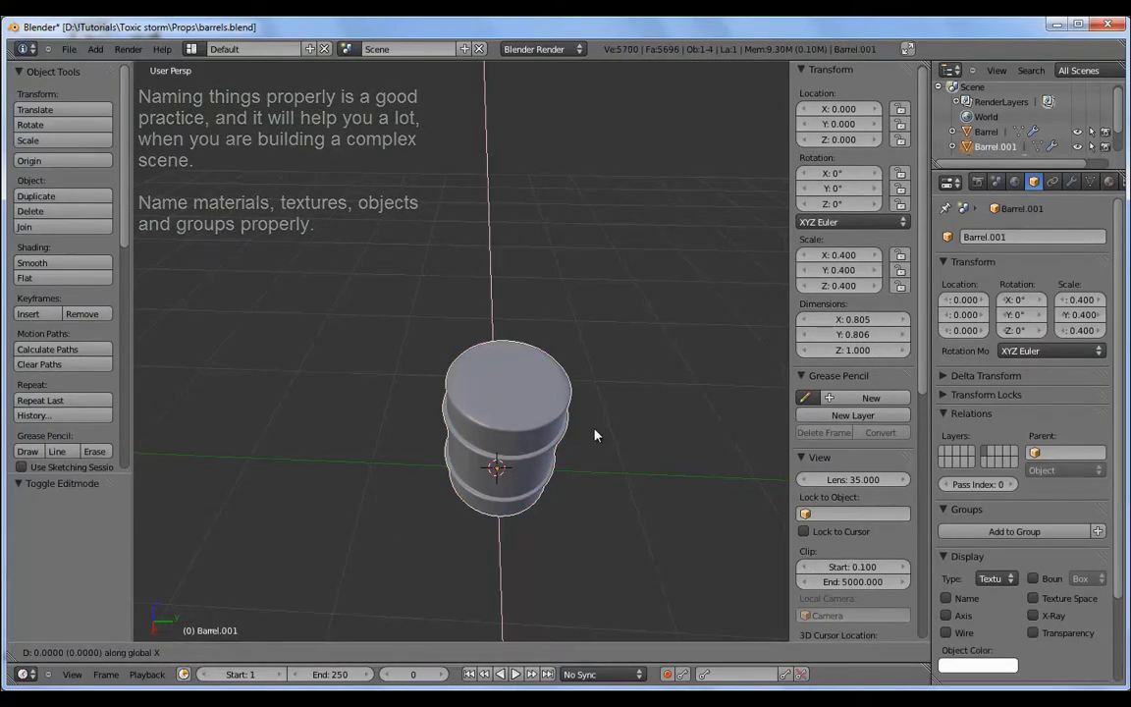
click(595, 434)
middle_drag(586, 349, 641, 455)
key(ctrl+z)
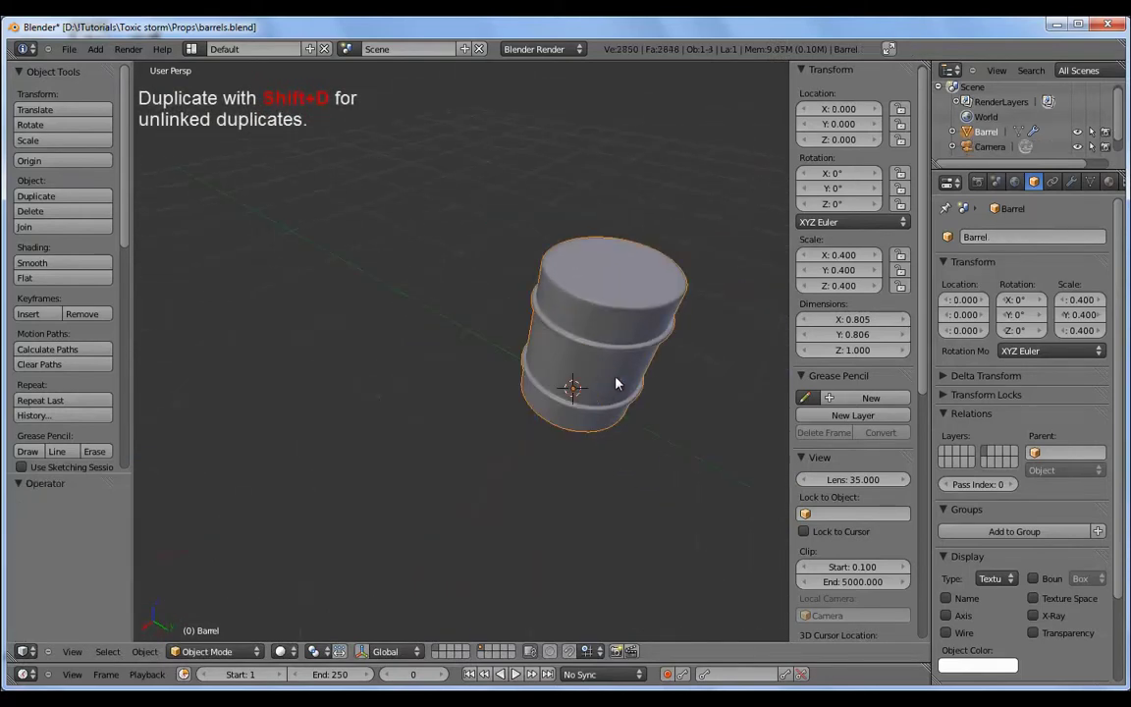
mouse_move(664, 373)
middle_down()
mouse_move(638, 354)
mouse_move(502, 339)
middle_up()
Duplicate the barrel to Y 1 and delete its top faces to make Open barrel
key(shift+d)
text(xy1)
key(Return)
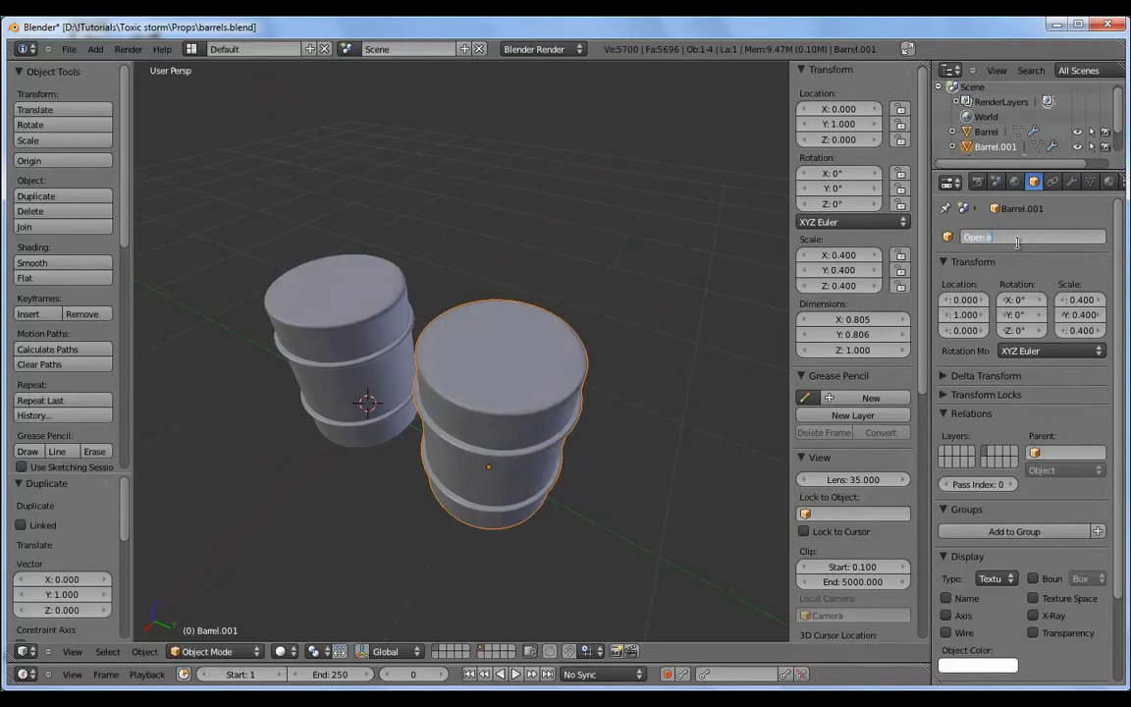
mouse_move(553, 278)
middle_down()
mouse_move(467, 367)
mouse_move(627, 362)
middle_up()
key(Tab)
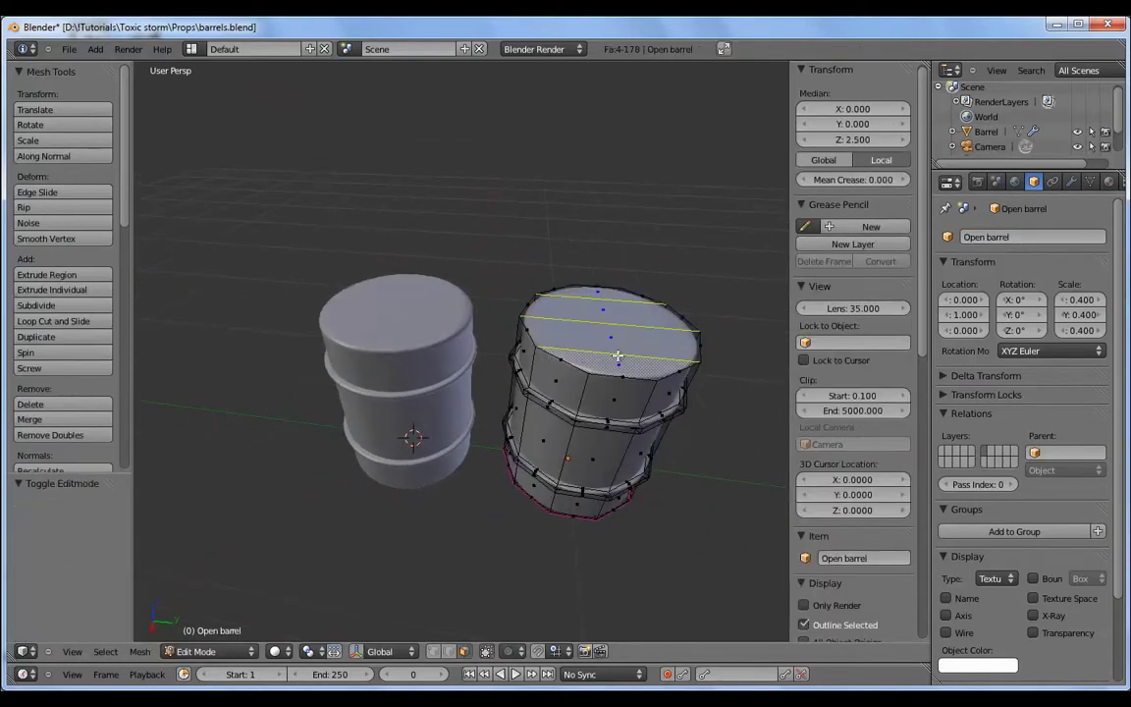
key(x)
click(627, 361)
middle_drag(560, 403, 567, 417)
key(Tab)
scroll(495, 432, down, 3)
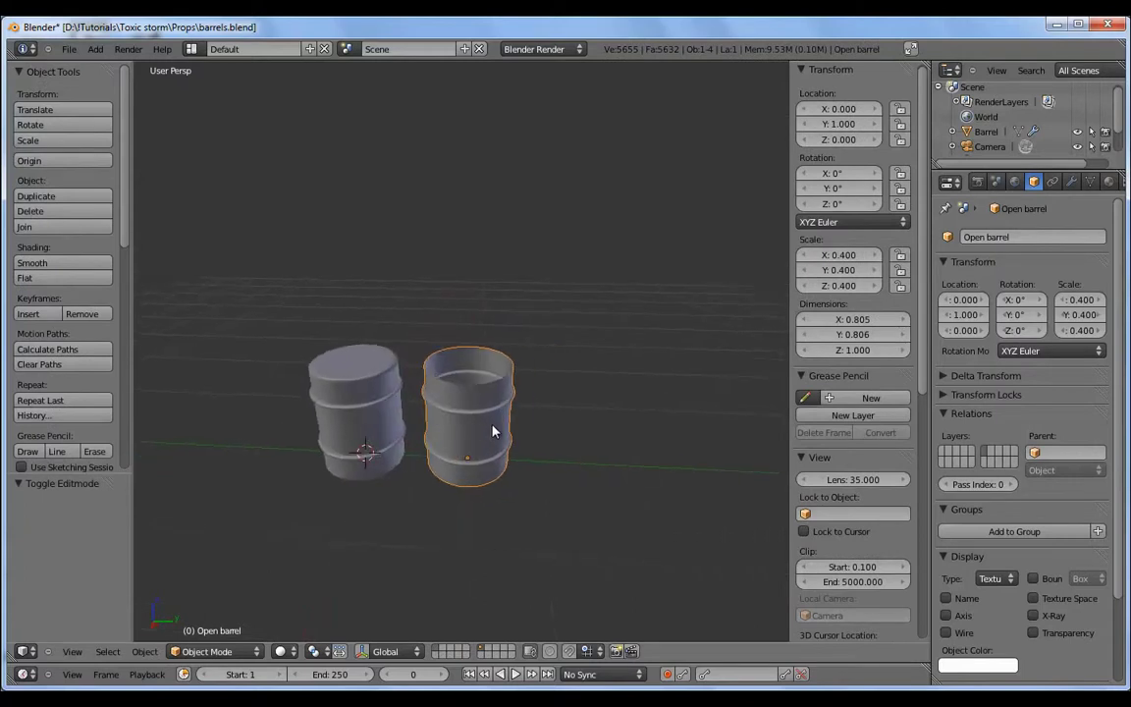
key(Tab)
key(Tab)
Duplicate the open barrel to Y 2 as Full open barrel, then select Barrel
key(shift+d)
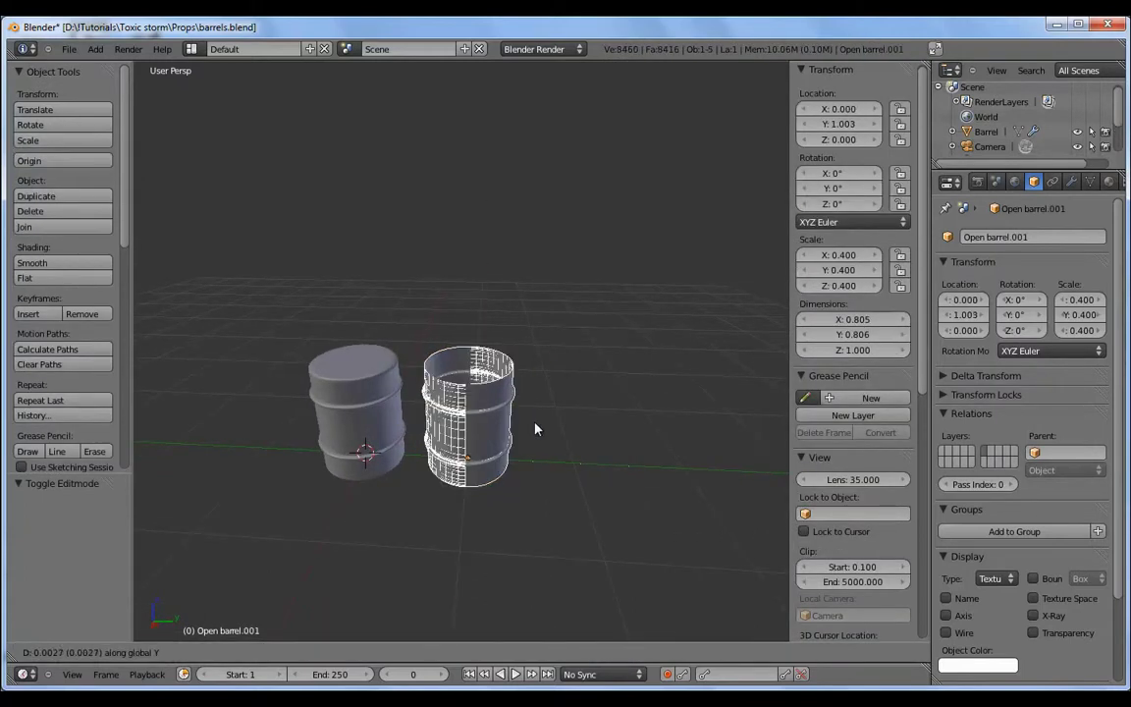
text(2)
key(Return)
scroll(535, 430, up, 1)
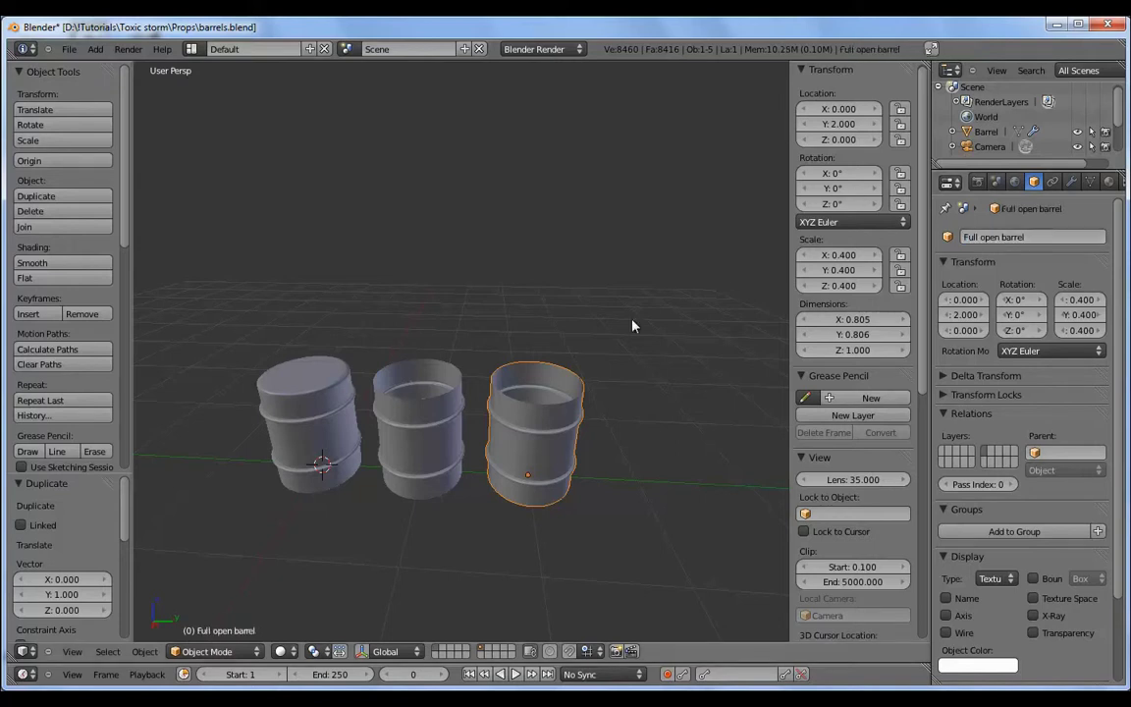
mouse_move(633, 323)
middle_down()
mouse_move(337, 368)
mouse_move(481, 399)
mouse_move(520, 346)
middle_up()
right_click(336, 367)
Slide the Barrel's top rim edge loop to reshape its upper edge
key(Tab)
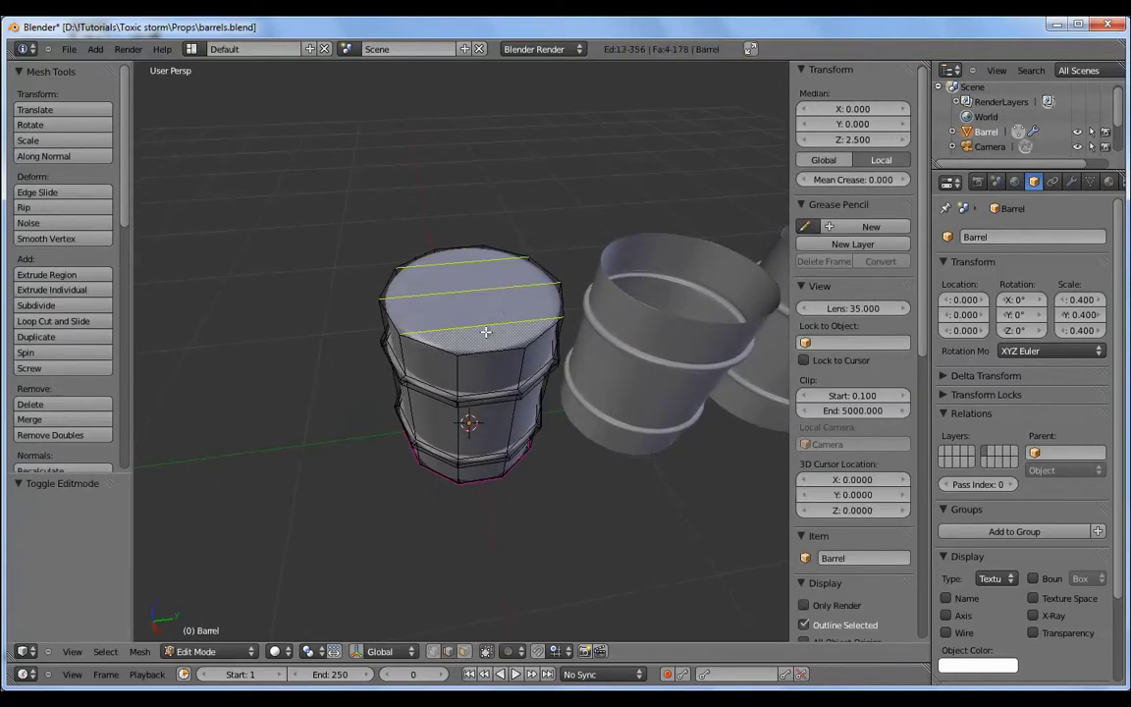
middle_drag(478, 272, 549, 222)
scroll(487, 333, up, 2)
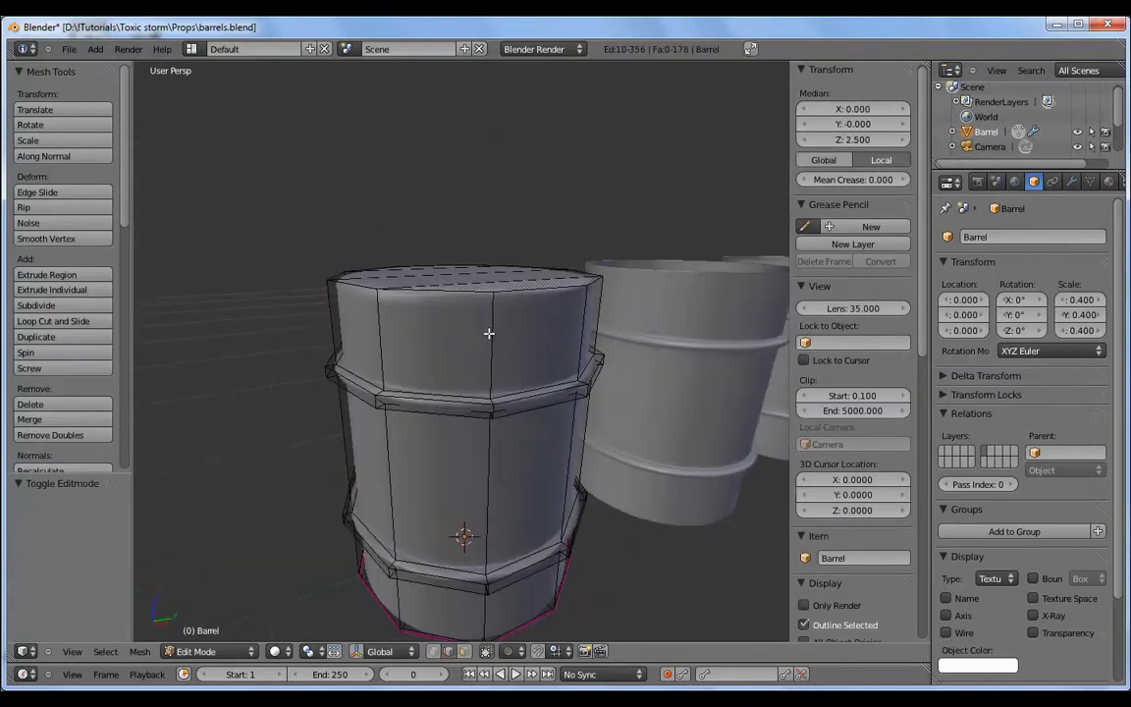
alt+right_click(490, 278)
key(g)
key(g)
click(490, 278)
key(Tab)
Inspect the reshaped Barrel from several angles and reselect it
middle_drag(446, 279, 438, 310)
key(Tab)
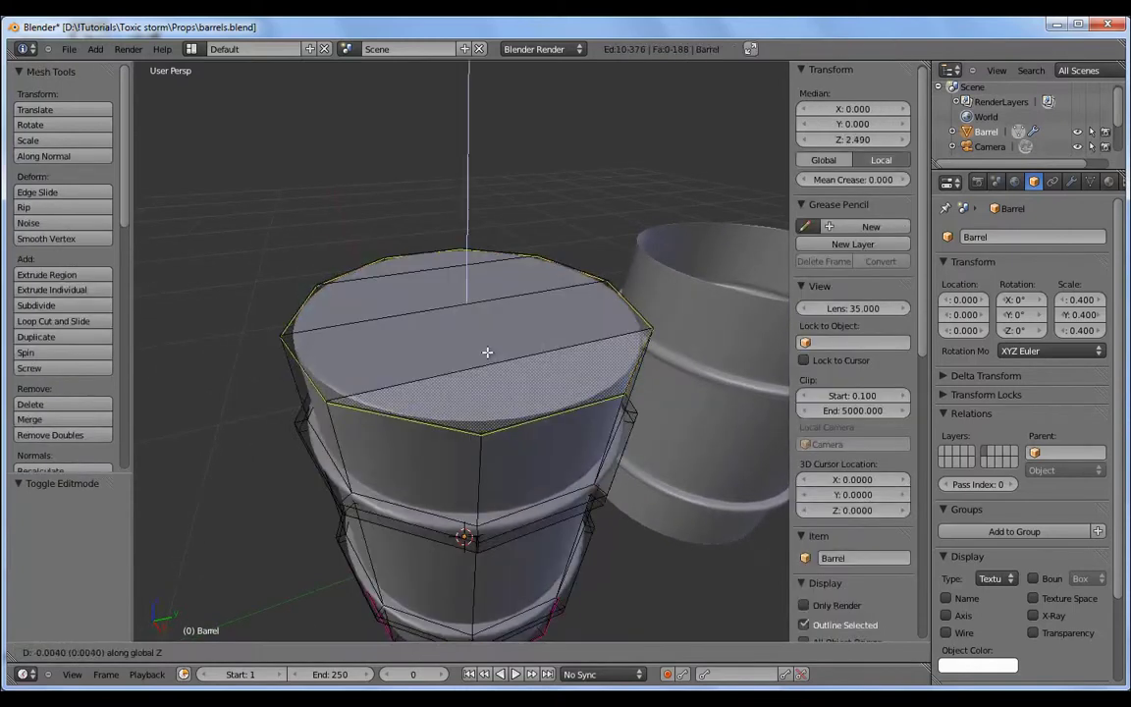
key(Tab)
mouse_move(530, 413)
middle_down()
mouse_move(486, 403)
mouse_move(358, 421)
mouse_move(208, 409)
mouse_move(449, 385)
mouse_move(422, 428)
mouse_move(556, 556)
mouse_move(601, 499)
mouse_move(497, 432)
mouse_move(471, 380)
mouse_move(505, 328)
mouse_move(472, 379)
mouse_move(309, 403)
middle_up()
scroll(449, 385, down, 3)
scroll(496, 432, up, 2)
key(Tab)
key(Tab)
right_click(598, 361)
scroll(598, 362, down, 3)
scroll(493, 370, up, 3)
scroll(472, 379, up, 3)
right_click(454, 379)
Put the Barrel in Sculpt Mode and apply its Subsurf modifier
click(252, 652)
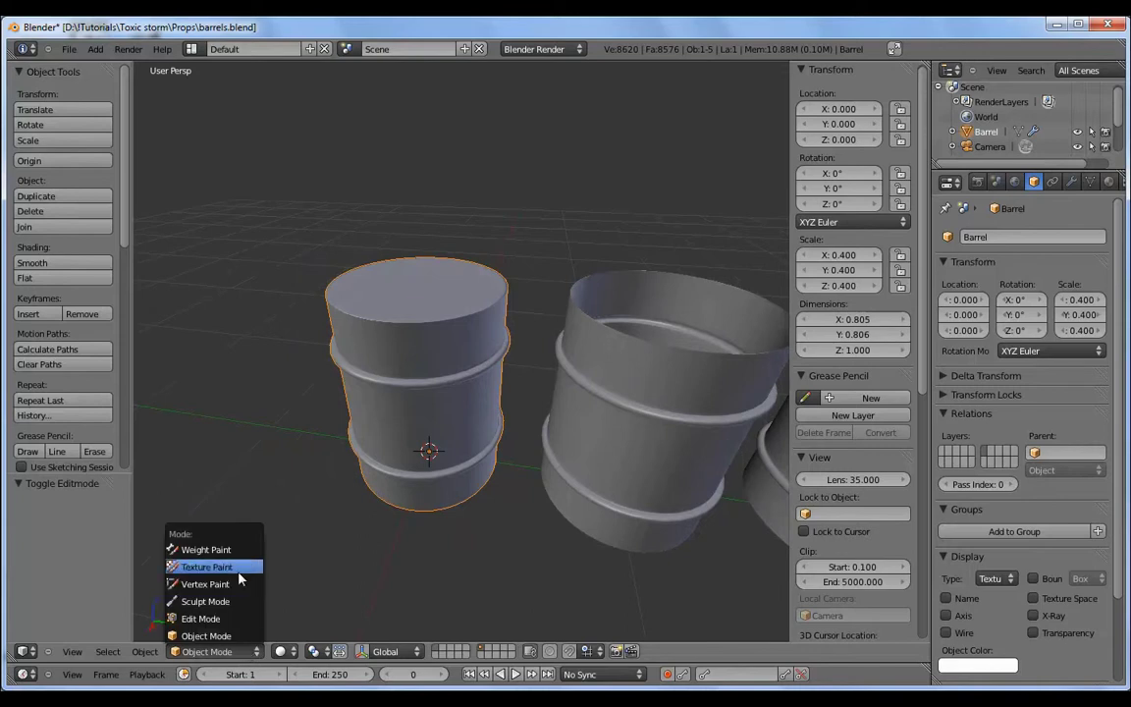
click(240, 601)
middle_drag(386, 403, 432, 383)
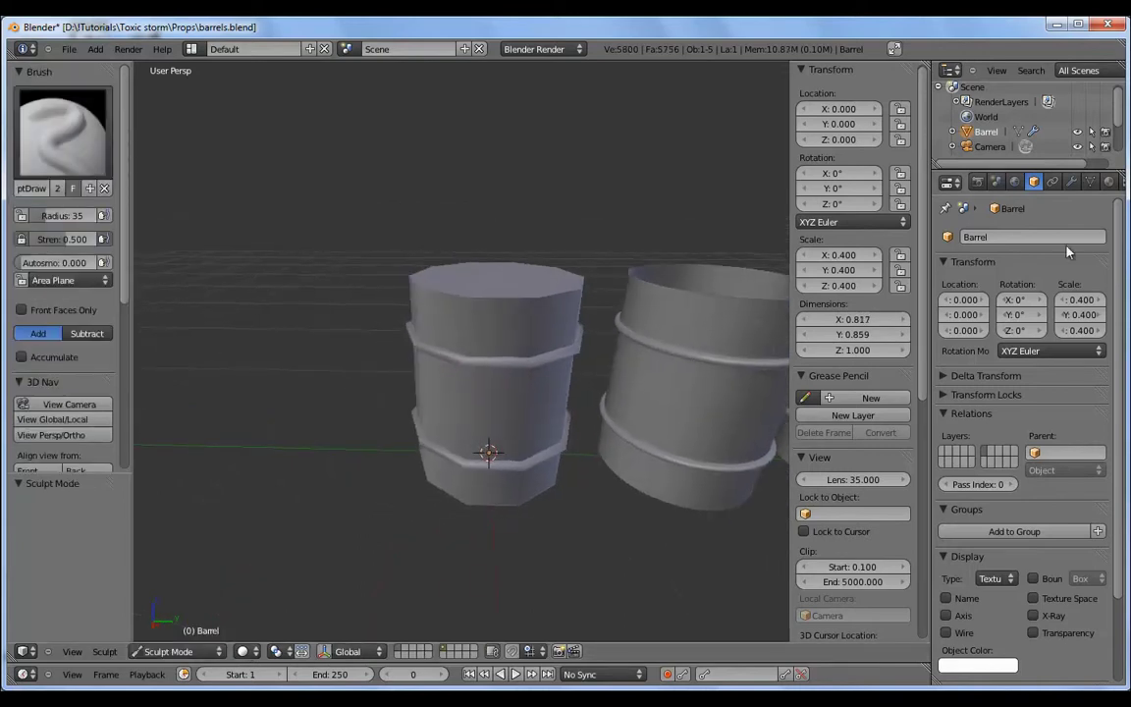
click(1071, 182)
click(979, 308)
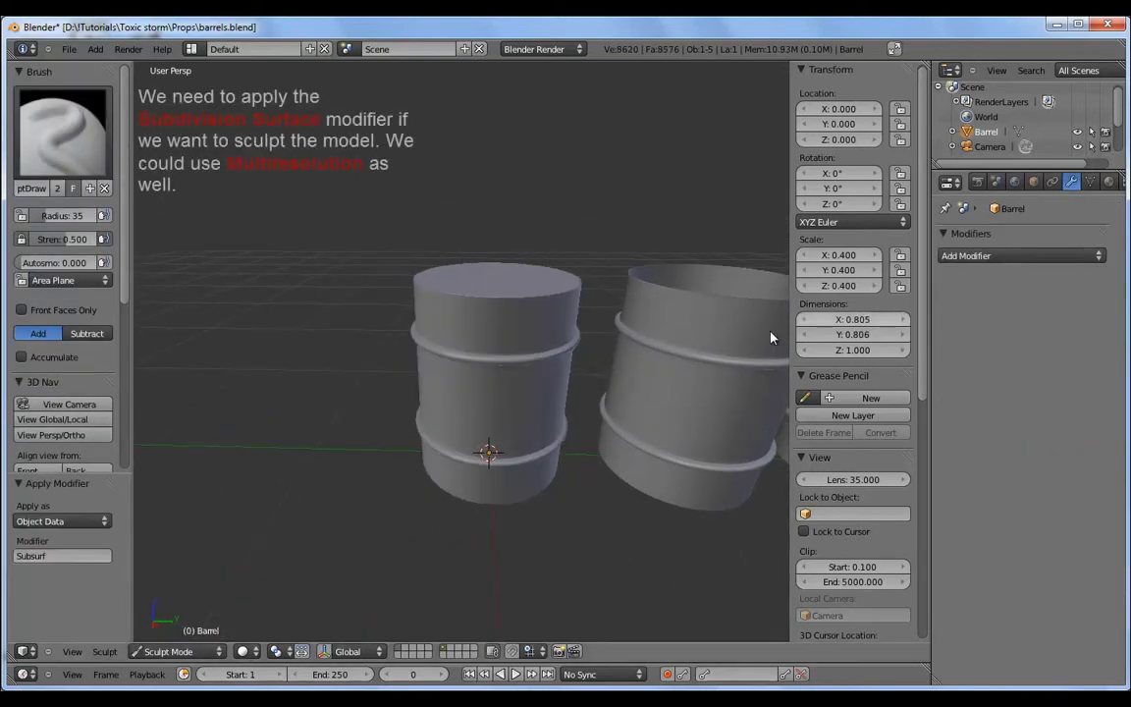
mouse_move(770, 336)
middle_down()
mouse_move(455, 386)
mouse_move(454, 376)
middle_up()
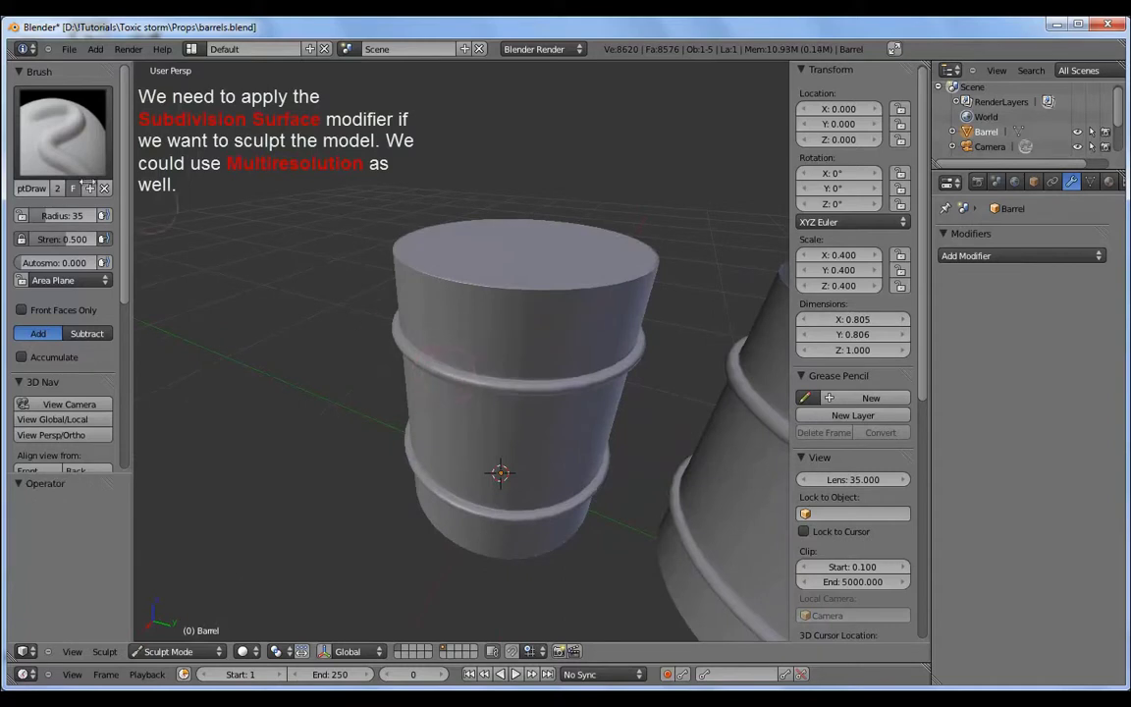
Push dents into the Barrel's side around its ribs with the Grab brush
click(61, 132)
click(579, 234)
scroll(439, 381, down, 3)
middle_drag(438, 381, 442, 373)
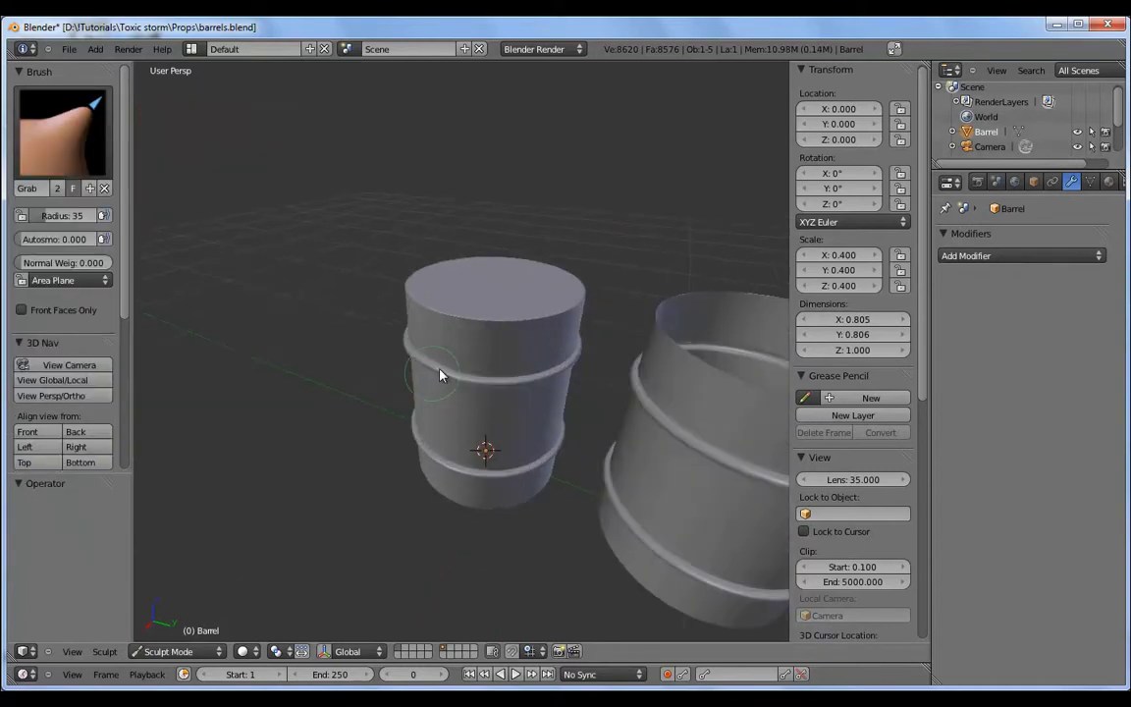
middle_drag(540, 368, 505, 370)
drag(505, 370, 495, 384)
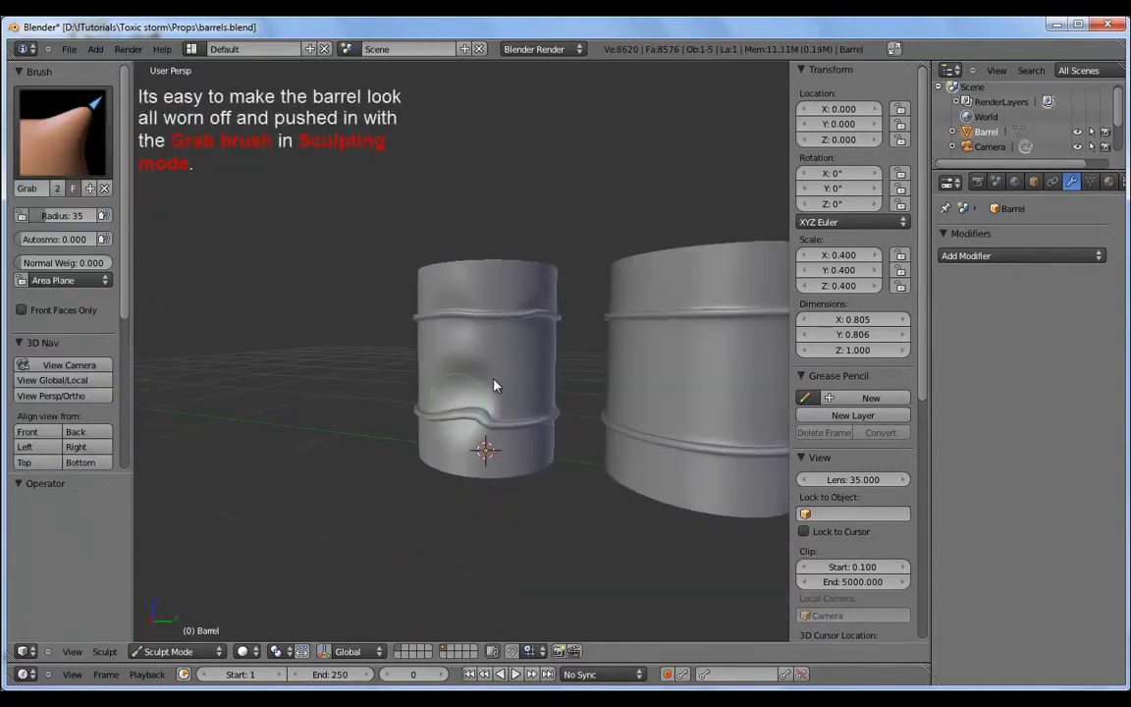
mouse_move(550, 417)
middle_down()
mouse_move(491, 422)
mouse_move(518, 411)
mouse_move(497, 331)
mouse_move(596, 366)
mouse_move(527, 350)
middle_up()
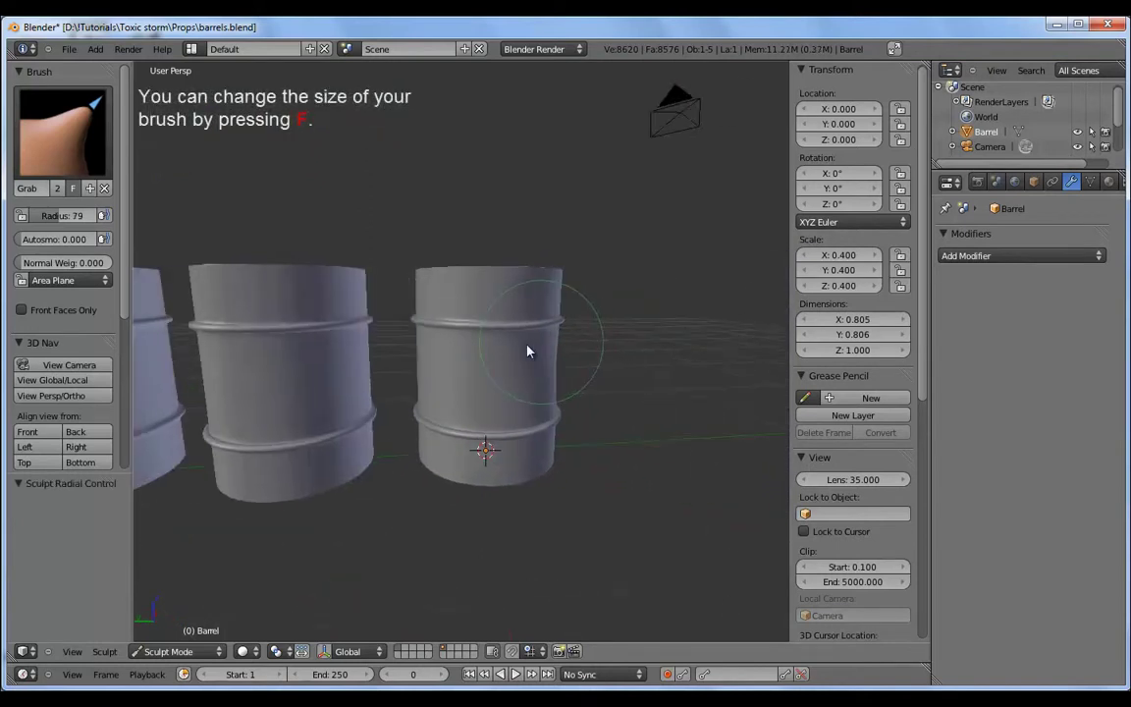
mouse_move(505, 398)
middle_down()
mouse_move(481, 381)
mouse_move(470, 336)
mouse_move(536, 331)
mouse_move(472, 313)
middle_up()
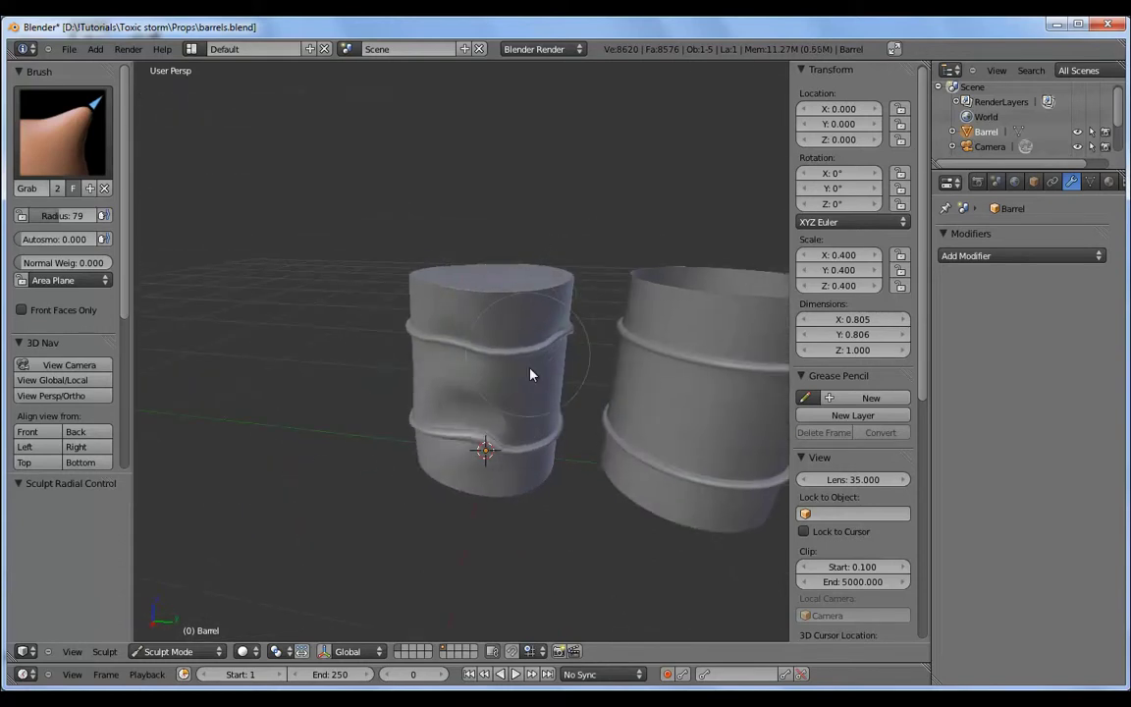
mouse_move(531, 374)
middle_down()
mouse_move(439, 389)
mouse_move(447, 459)
middle_up()
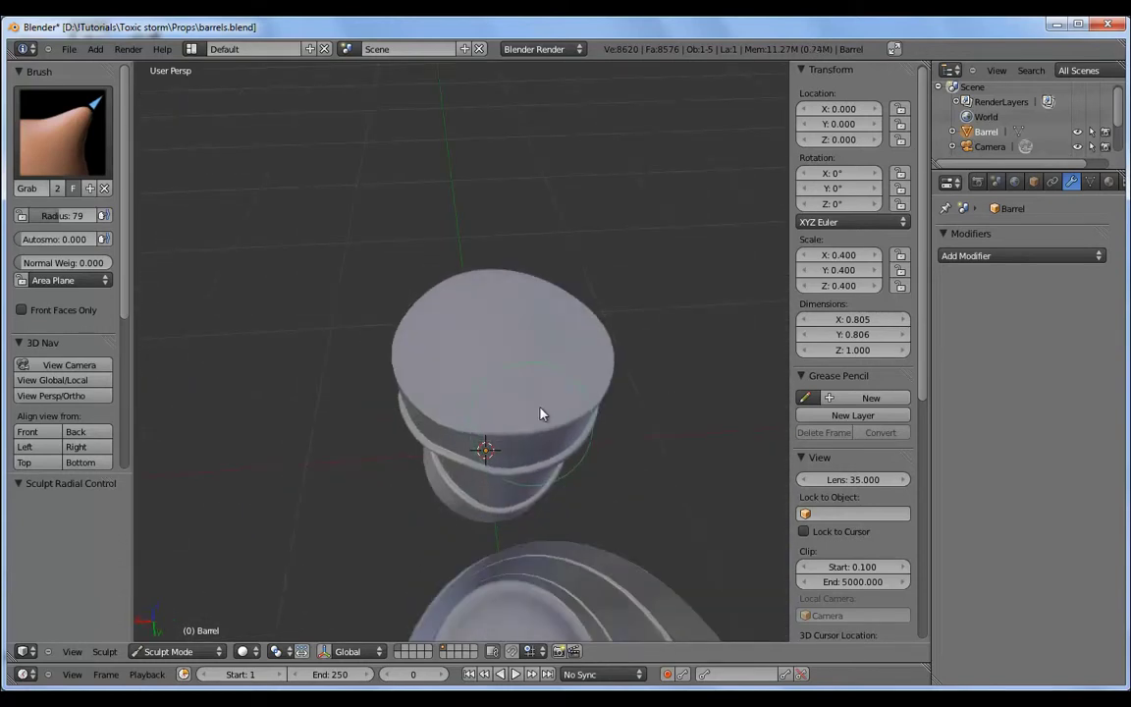
mouse_move(432, 371)
middle_down()
mouse_move(619, 336)
mouse_move(664, 389)
mouse_move(698, 379)
middle_up()
Pick the Clay brush, inspect the dented barrel, and return to Object Mode
click(104, 167)
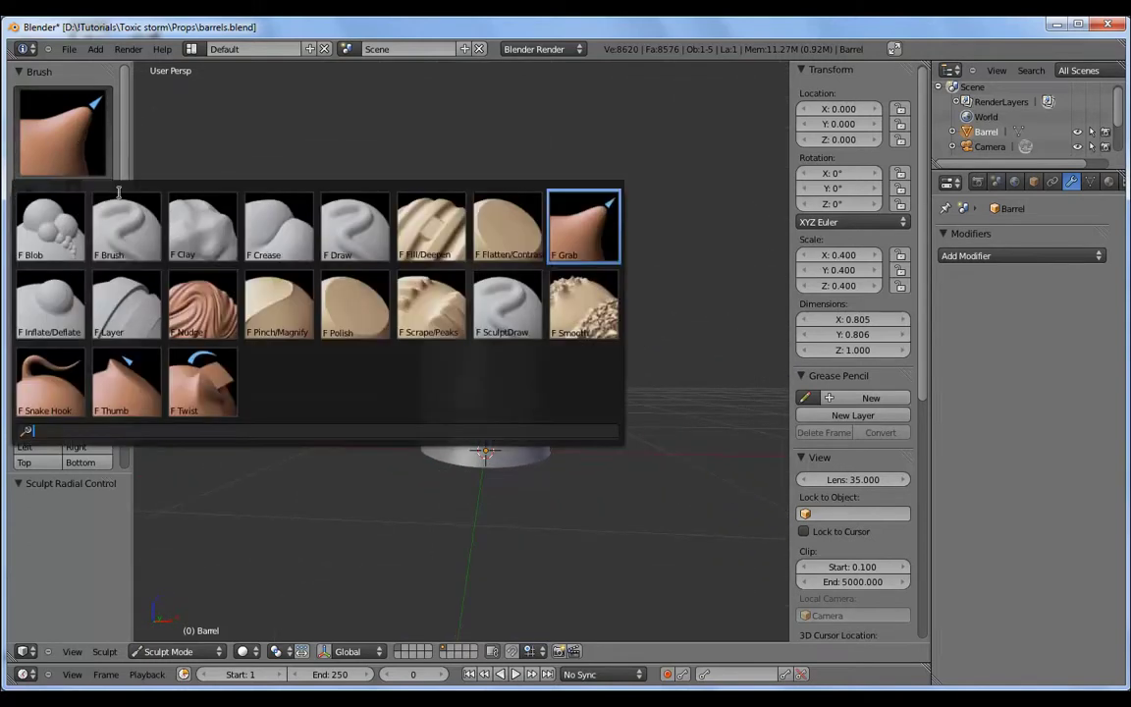
click(206, 247)
scroll(472, 432, up, 6)
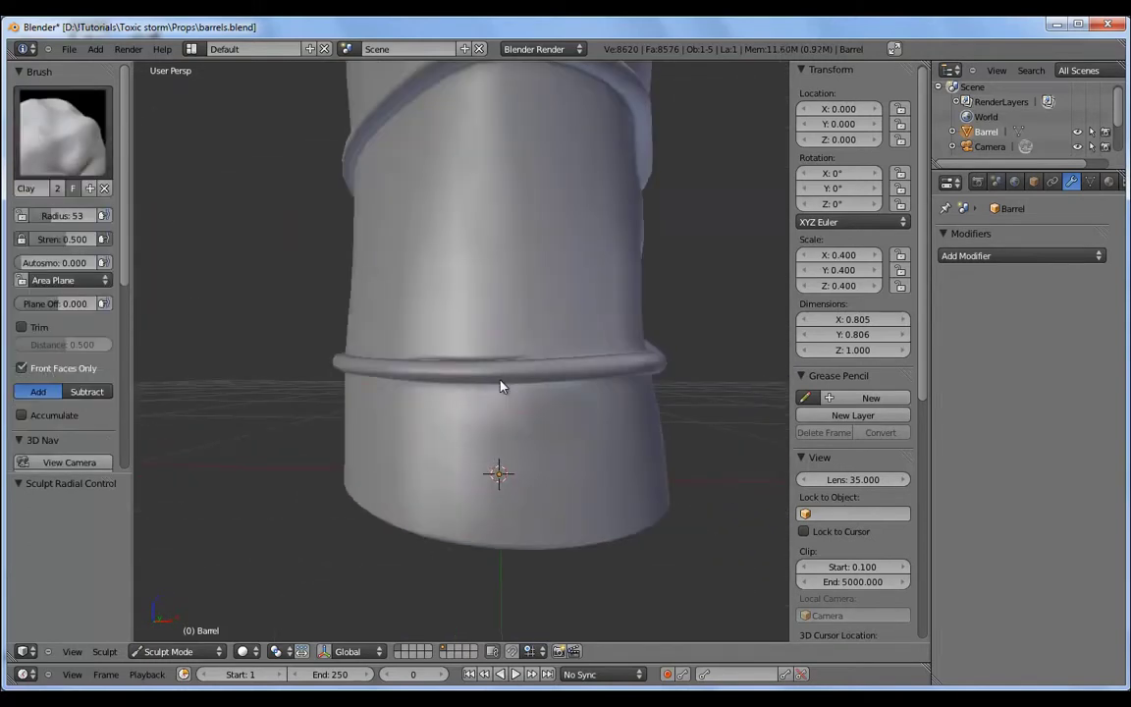
mouse_move(555, 425)
middle_down()
mouse_move(424, 432)
mouse_move(384, 381)
mouse_move(498, 381)
mouse_move(443, 367)
middle_up()
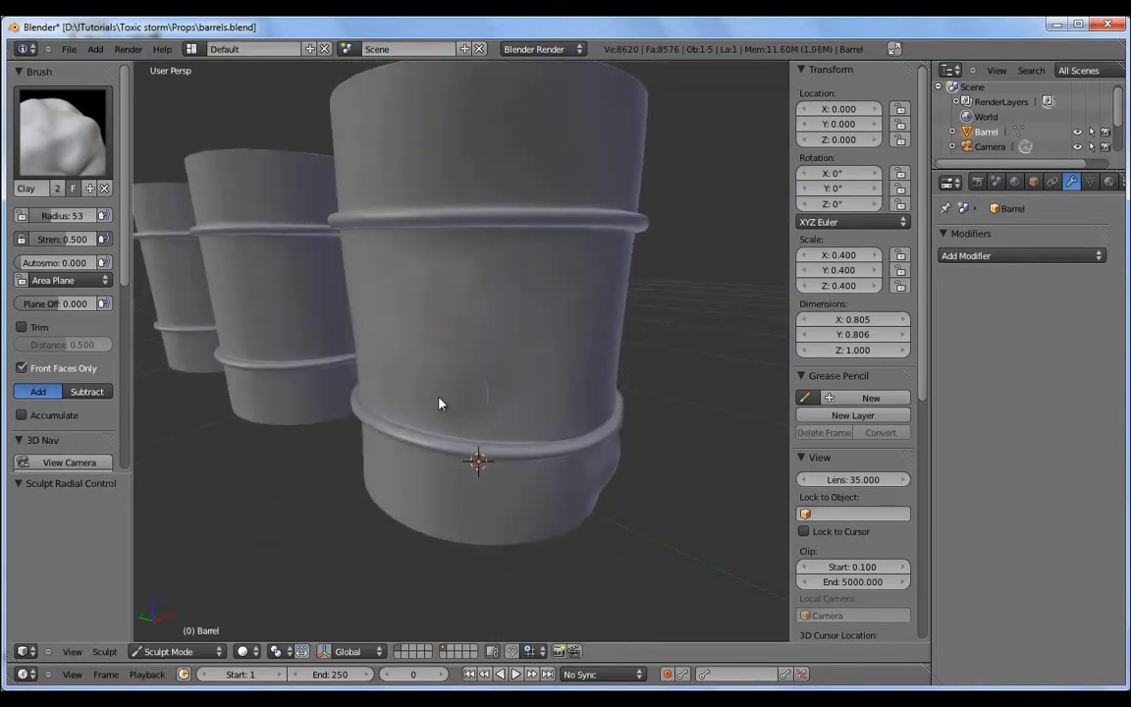
scroll(457, 339, down, 4)
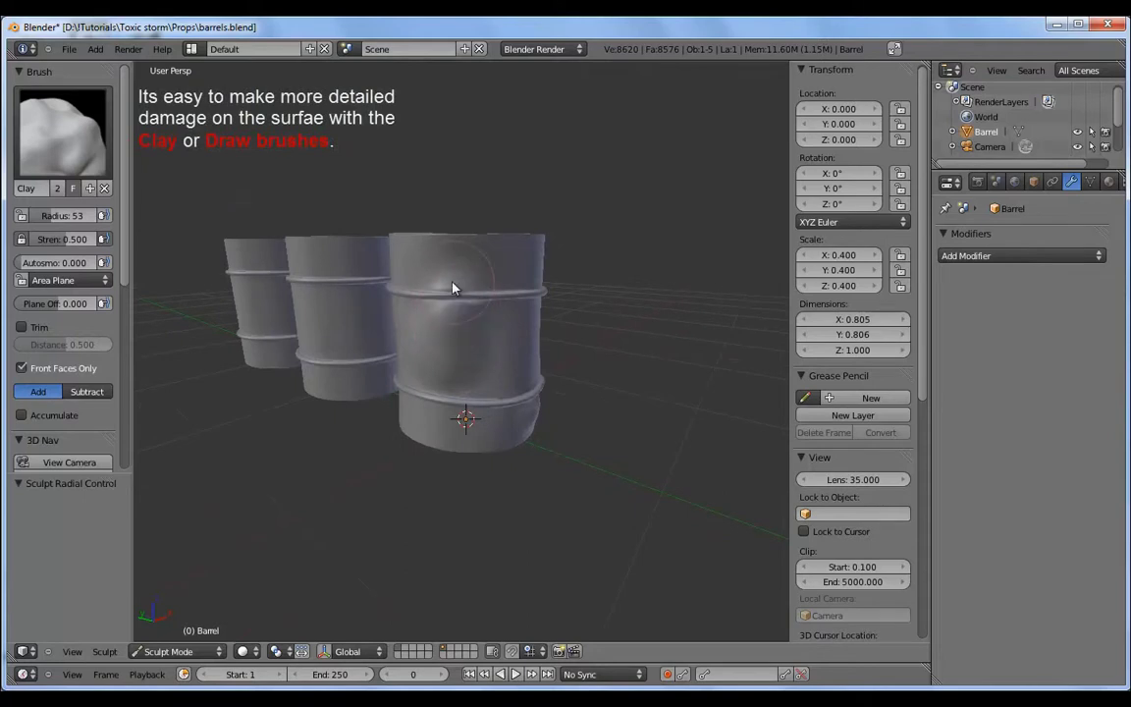
mouse_move(465, 309)
middle_down()
mouse_move(429, 331)
mouse_move(207, 305)
mouse_move(298, 349)
middle_up()
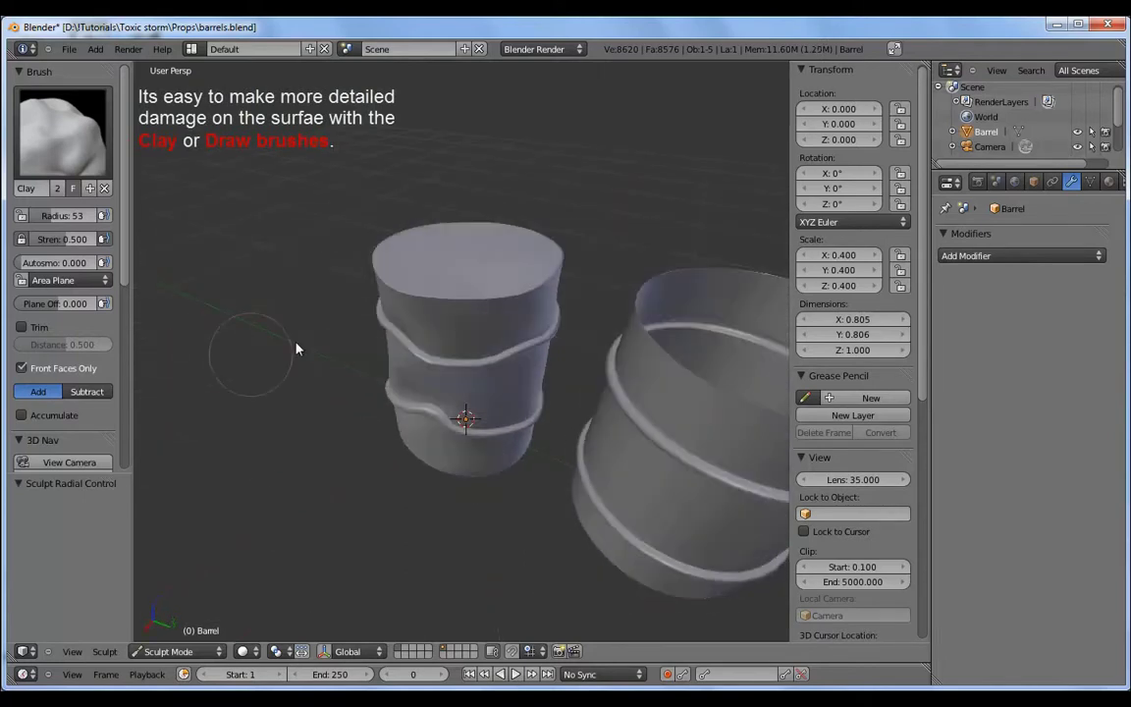
mouse_move(447, 308)
middle_down()
mouse_move(451, 324)
mouse_move(447, 295)
mouse_move(467, 240)
mouse_move(556, 369)
mouse_move(265, 373)
mouse_move(424, 396)
mouse_move(167, 343)
middle_up()
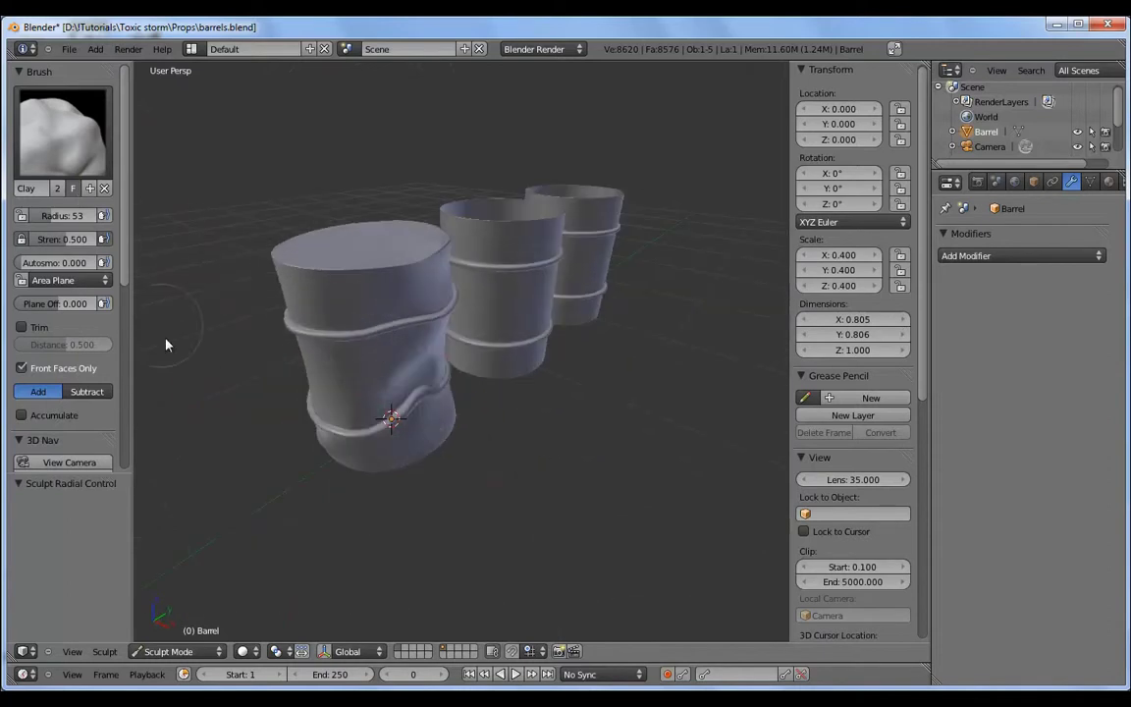
click(197, 656)
click(163, 618)
Duplicate the dented barrel 1 unit along X
key(Tab)
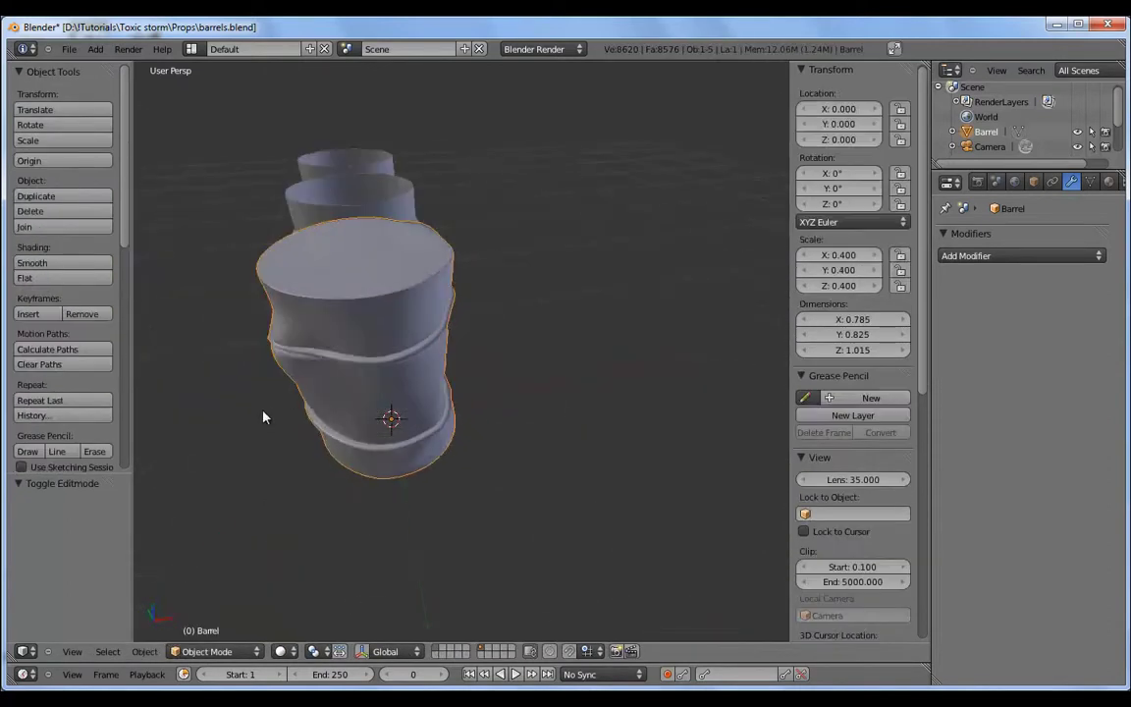
key(shift+d)
text(x1)
key(Return)
Delete two side faces of the copy to cut a hole between the ribs
key(Tab)
scroll(340, 421, up, 3)
scroll(412, 462, up, 3)
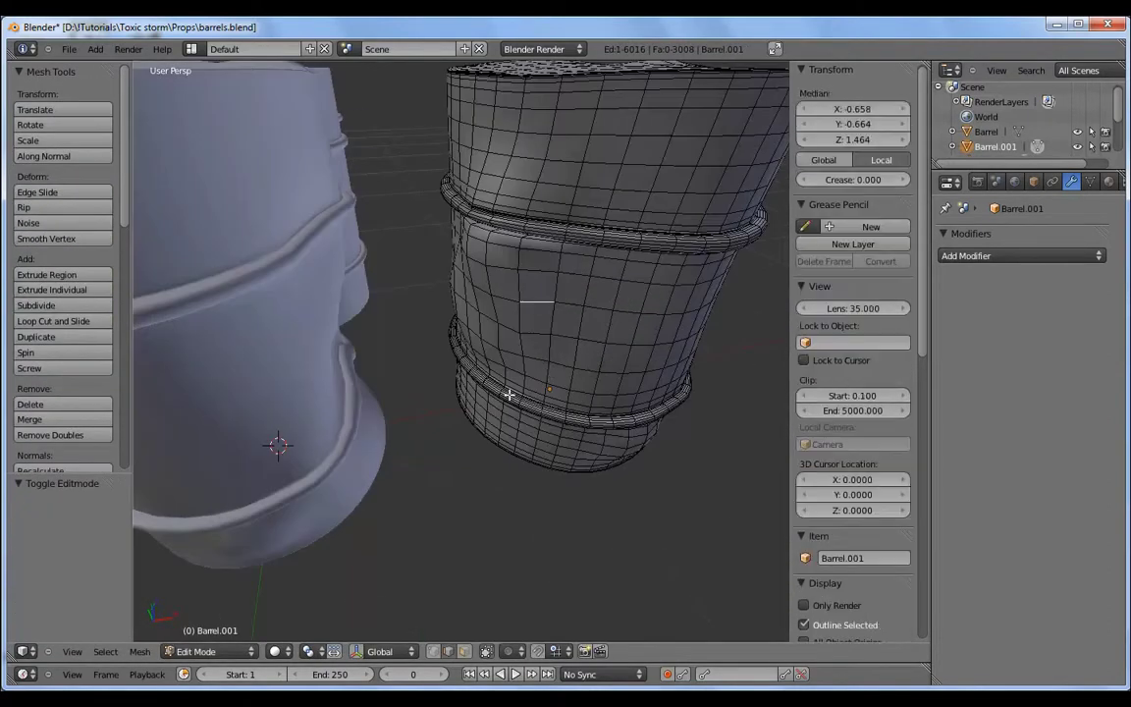
scroll(494, 510, up, 2)
right_click(538, 285)
shift+right_click(567, 319)
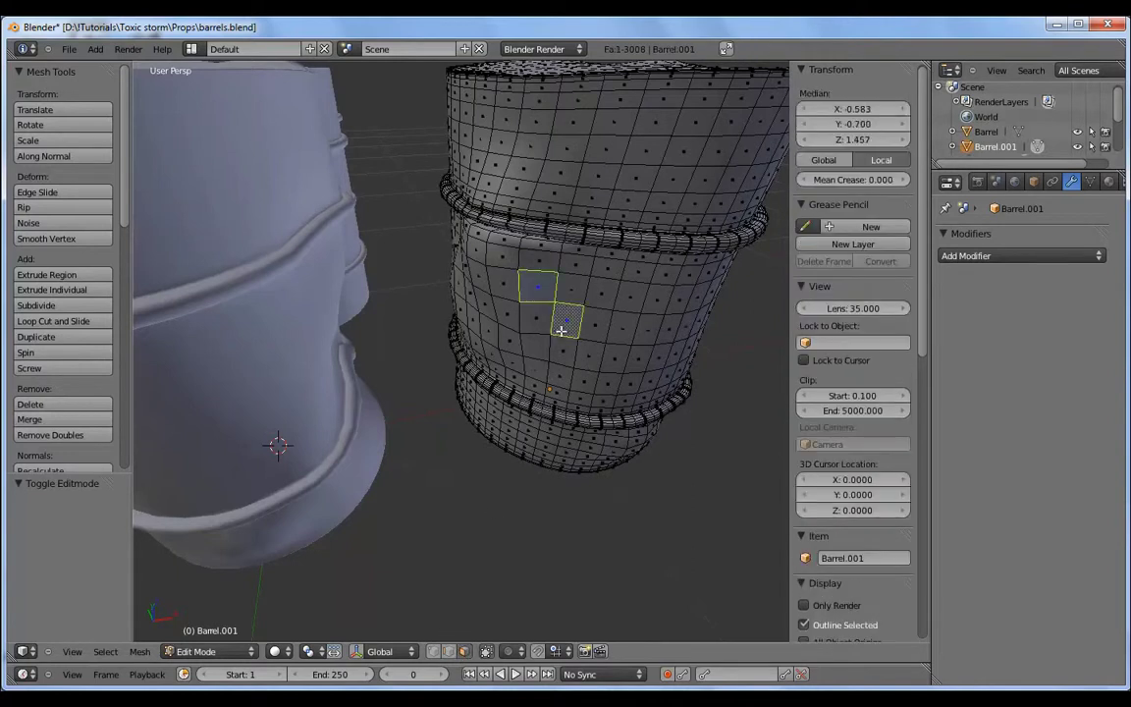
key(x)
click(527, 290)
Smooth the hole's edge loop three times and return to Object Mode
middle_drag(545, 411, 549, 342)
alt+right_click(549, 342)
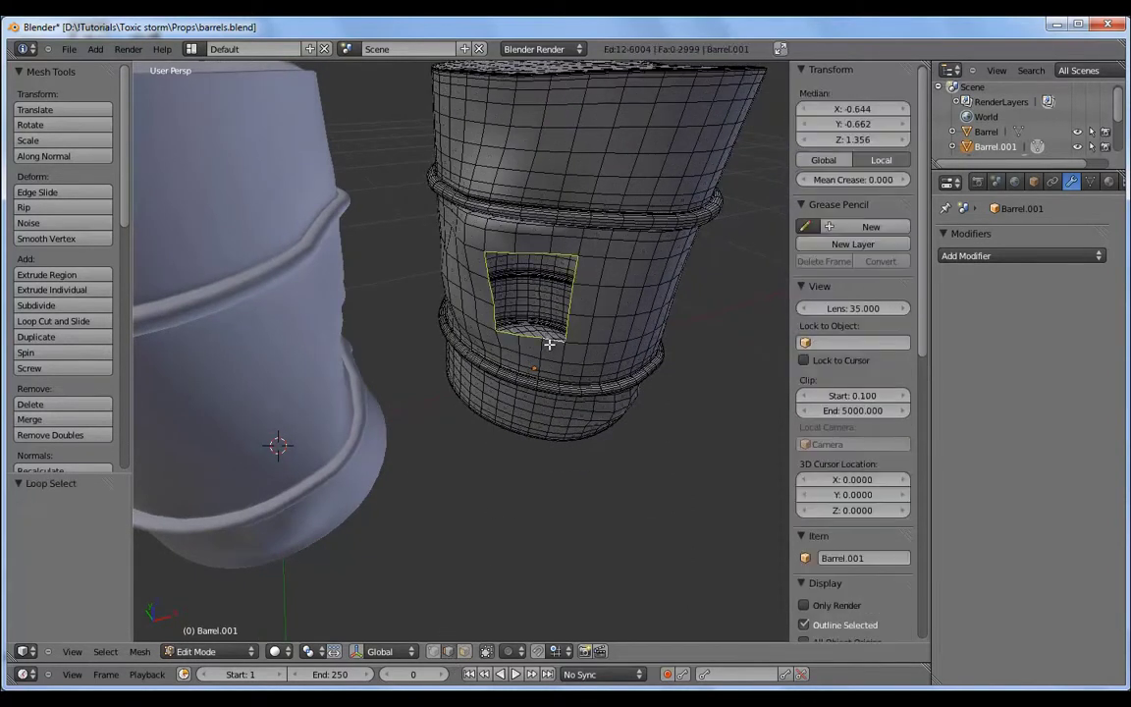
key(w)
click(579, 454)
key(w)
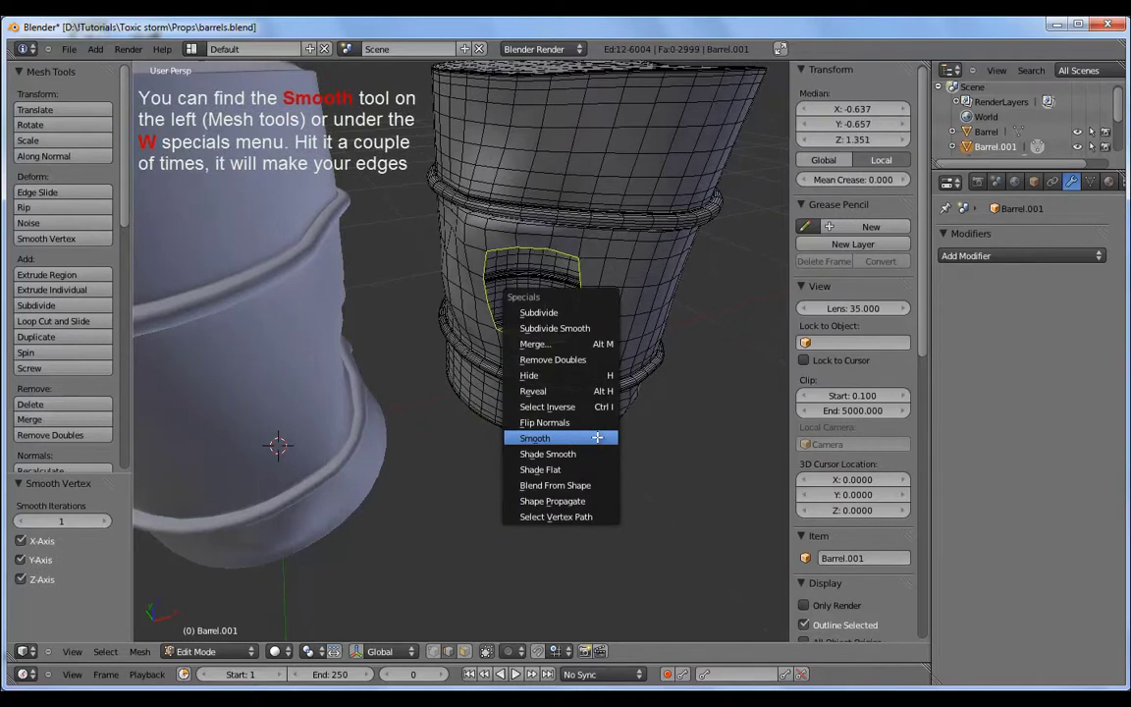
click(597, 437)
key(w)
click(524, 320)
key(Tab)
scroll(469, 314, down, 5)
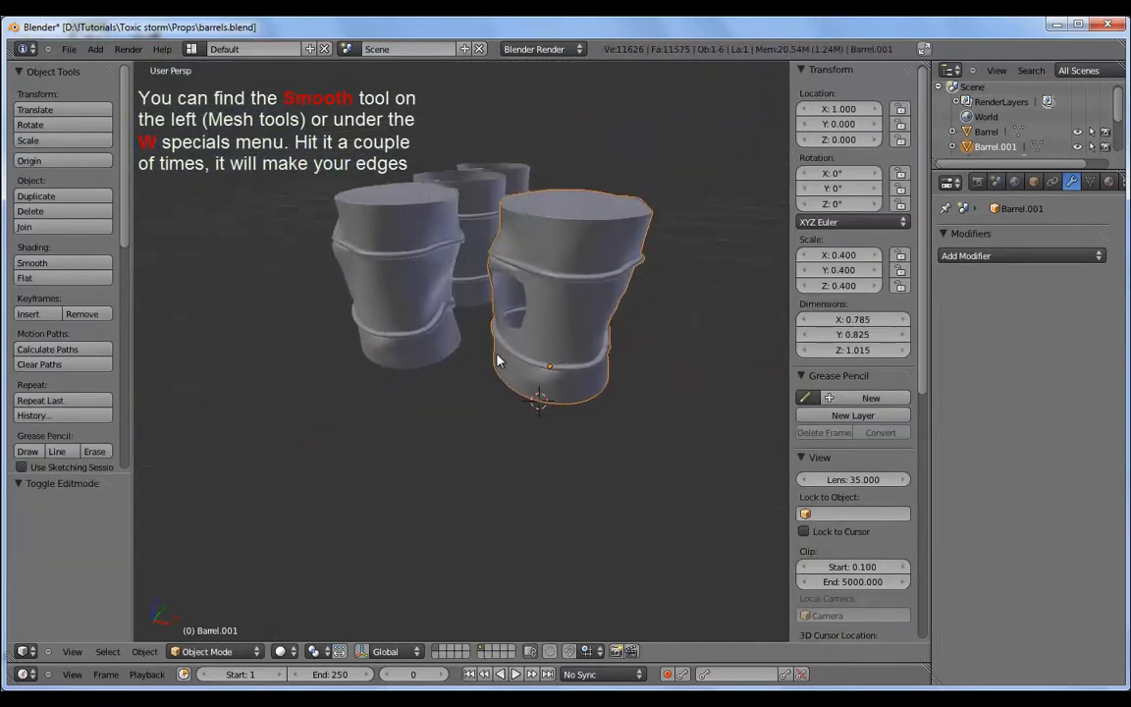
mouse_move(497, 362)
middle_down()
mouse_move(573, 354)
mouse_move(579, 398)
middle_up()
Put Barrel.001 in Sculpt Mode and reshape it from several angles
click(196, 651)
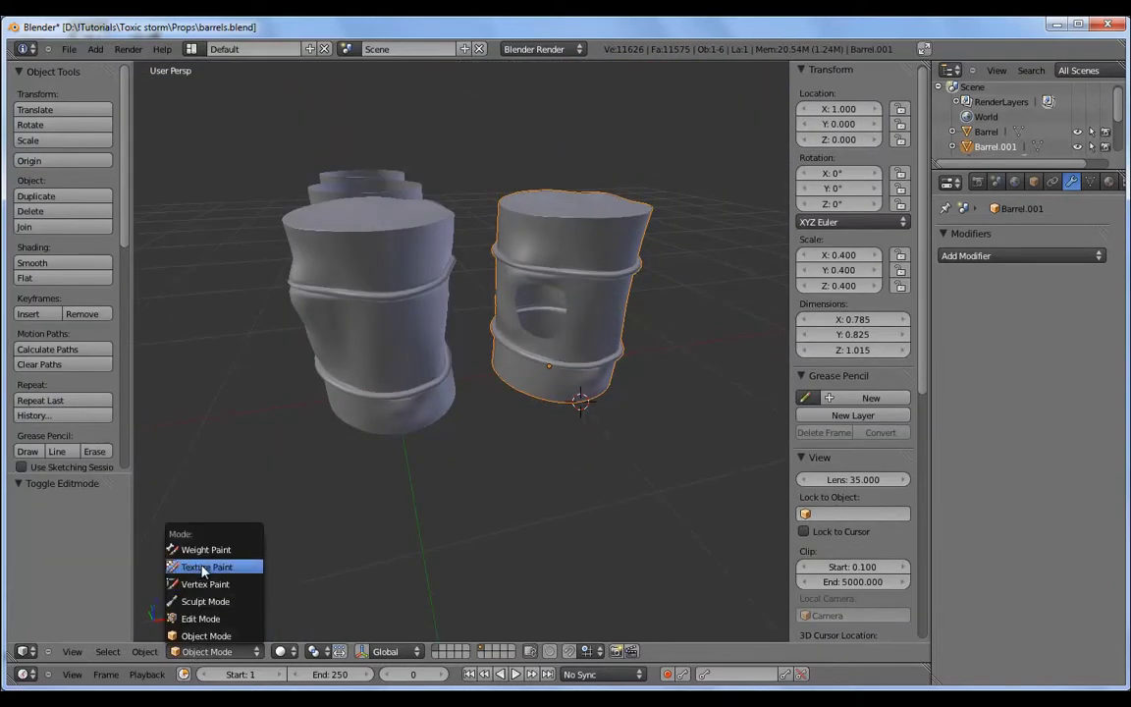
click(218, 602)
scroll(594, 341, up, 2)
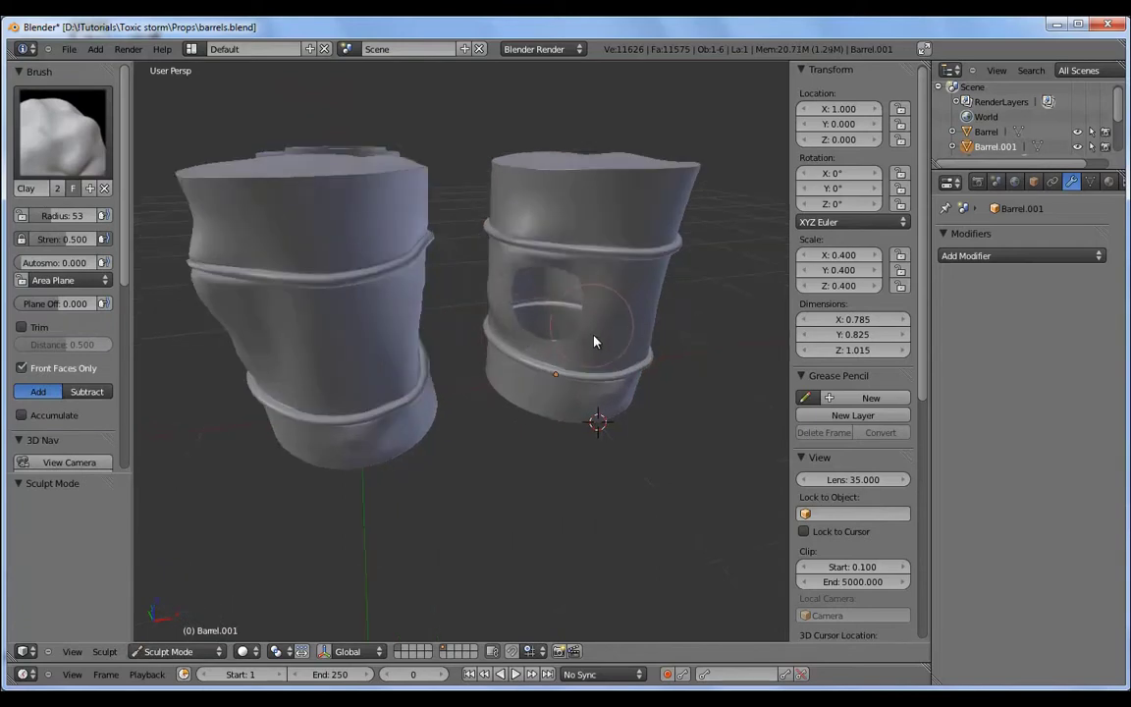
click(69, 165)
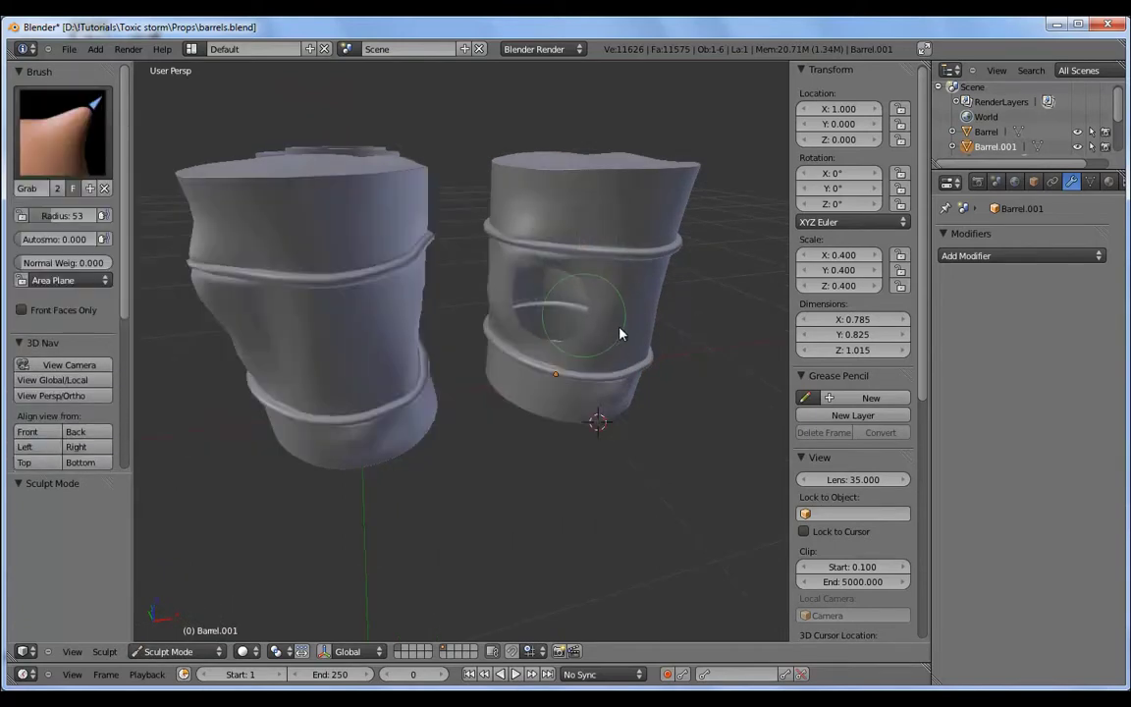
middle_drag(584, 199, 497, 287)
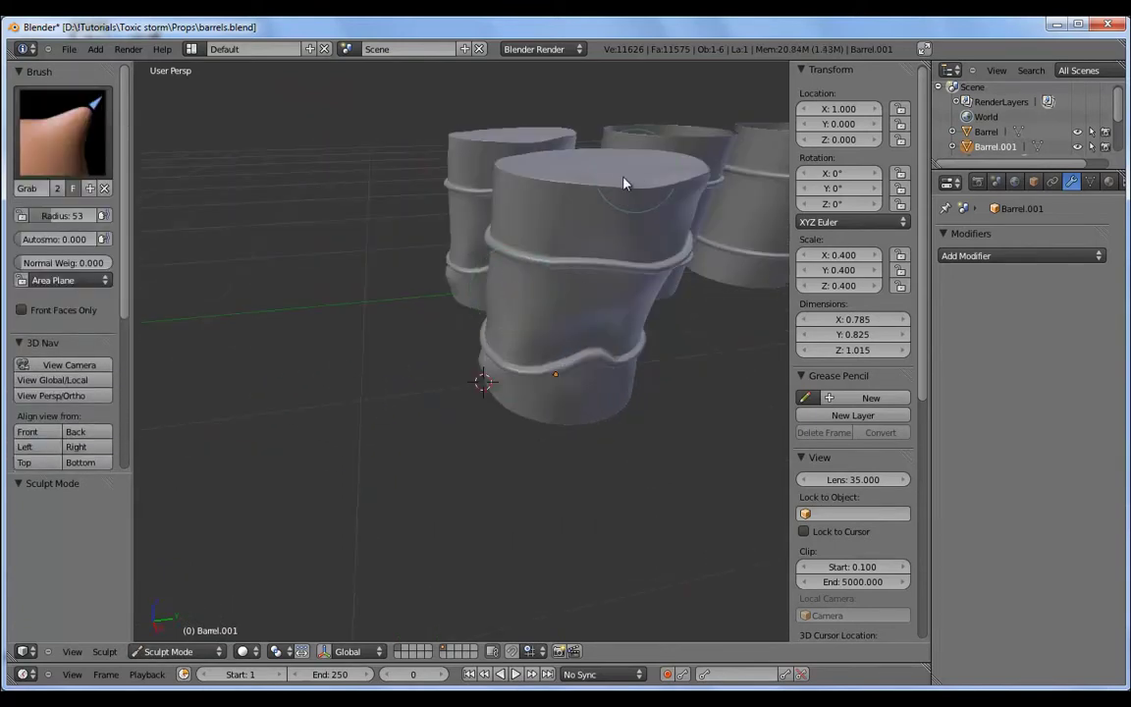
mouse_move(636, 209)
middle_down()
mouse_move(580, 245)
mouse_move(466, 261)
middle_up()
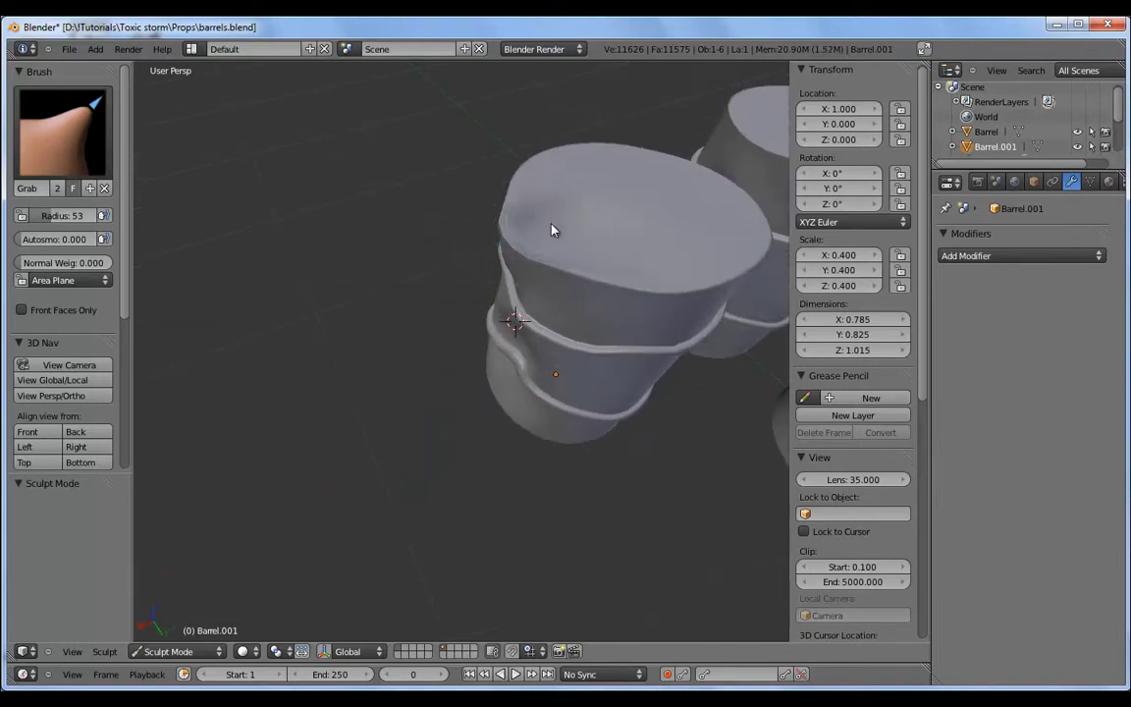
mouse_move(575, 292)
middle_down()
mouse_move(462, 309)
mouse_move(461, 323)
mouse_move(590, 357)
middle_up()
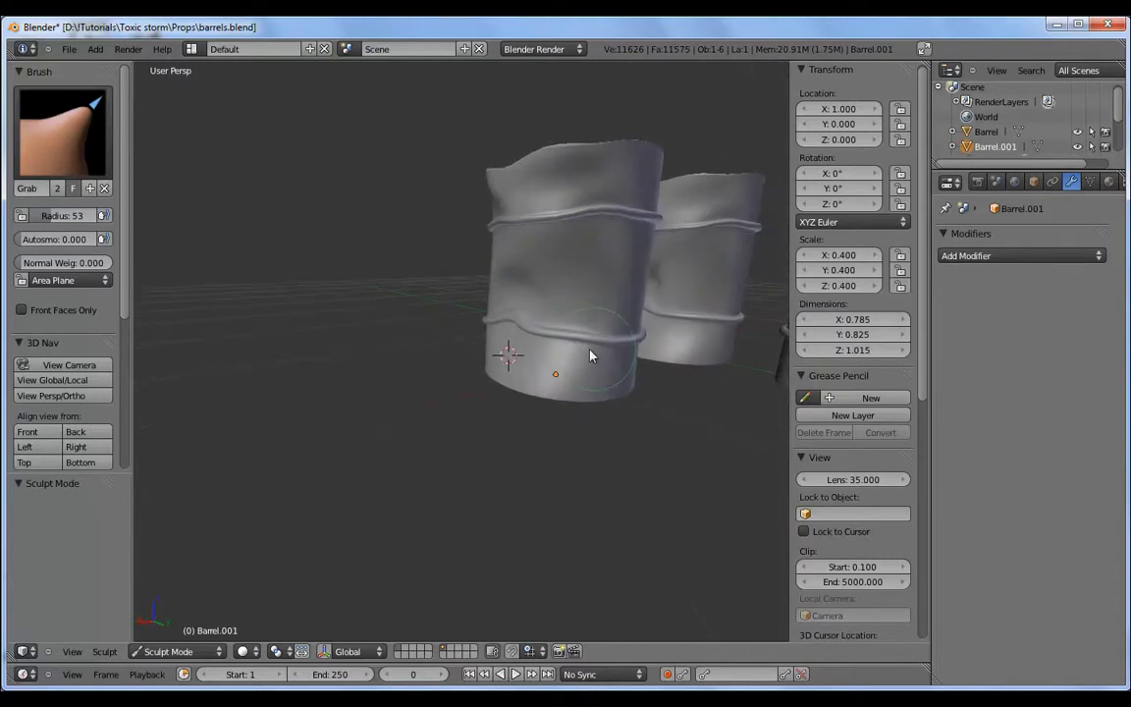
Soften the hole with the Smooth and Flatten/Contrast brushes, then return to Object Mode
click(62, 131)
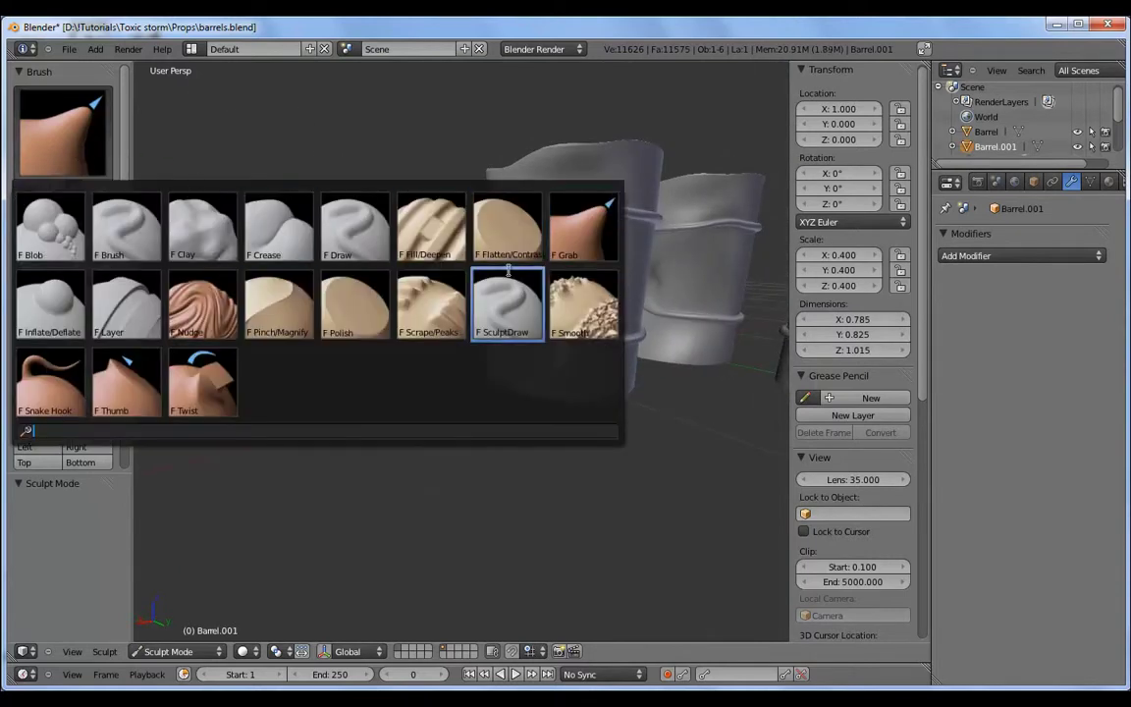
click(598, 307)
mouse_move(511, 317)
middle_down()
mouse_move(429, 356)
mouse_move(505, 253)
middle_up()
click(56, 149)
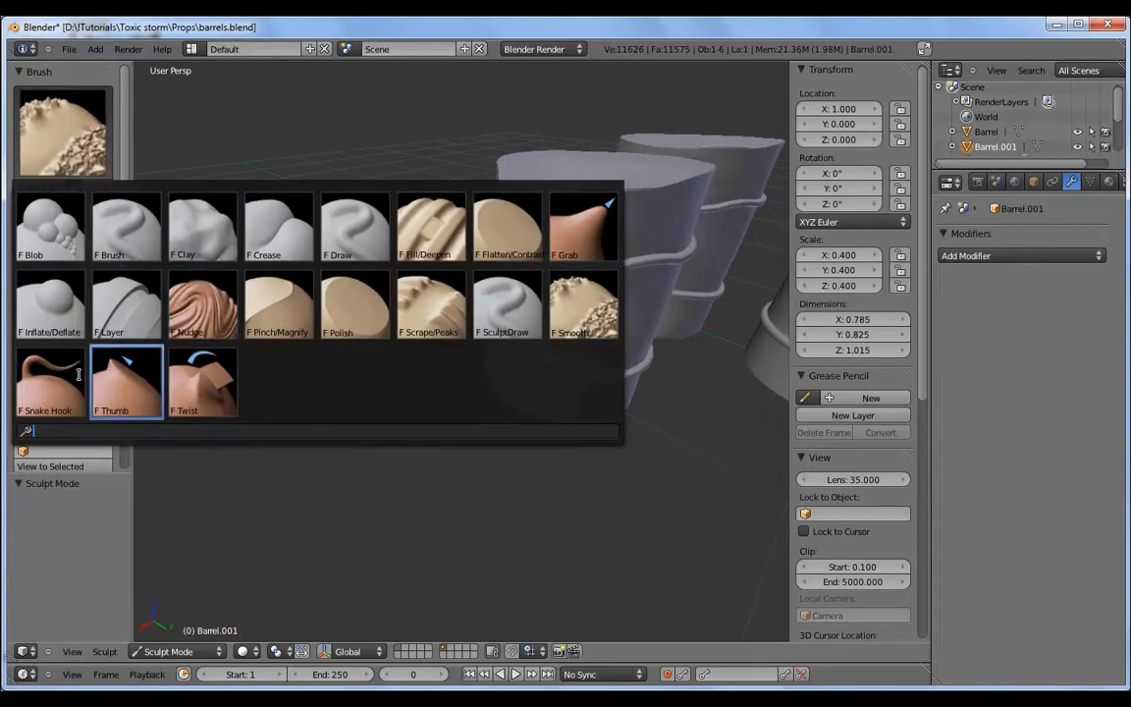
click(492, 232)
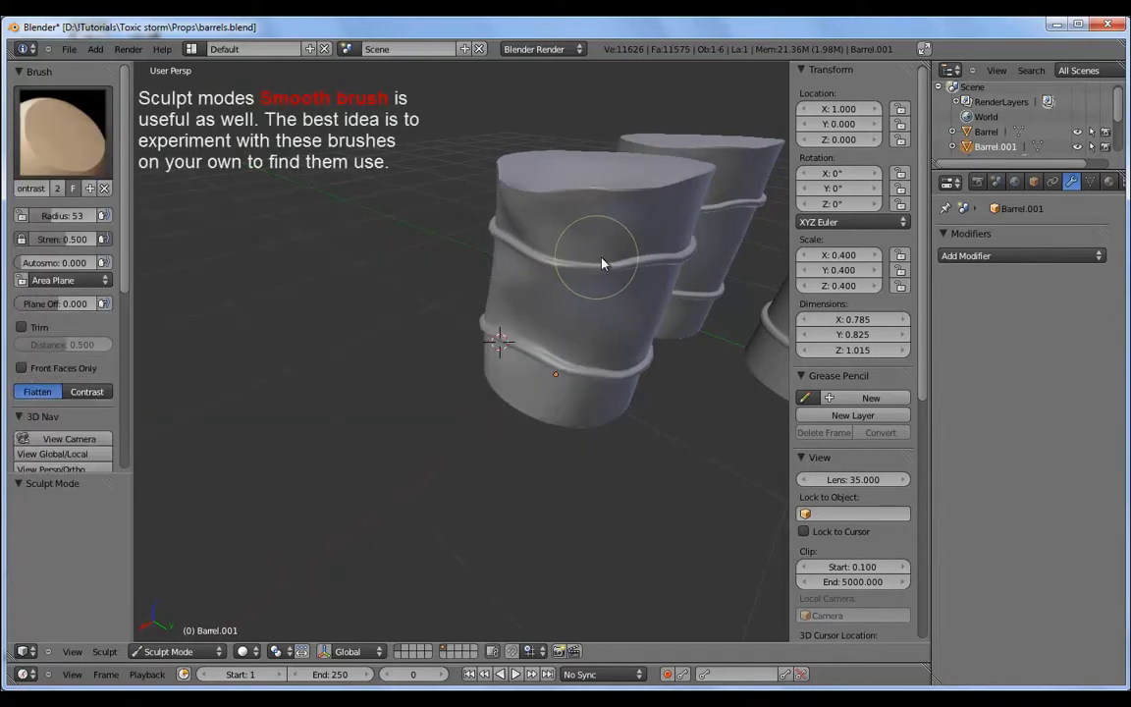
mouse_move(593, 265)
middle_down()
mouse_move(505, 278)
mouse_move(547, 326)
mouse_move(349, 384)
mouse_move(530, 245)
middle_up()
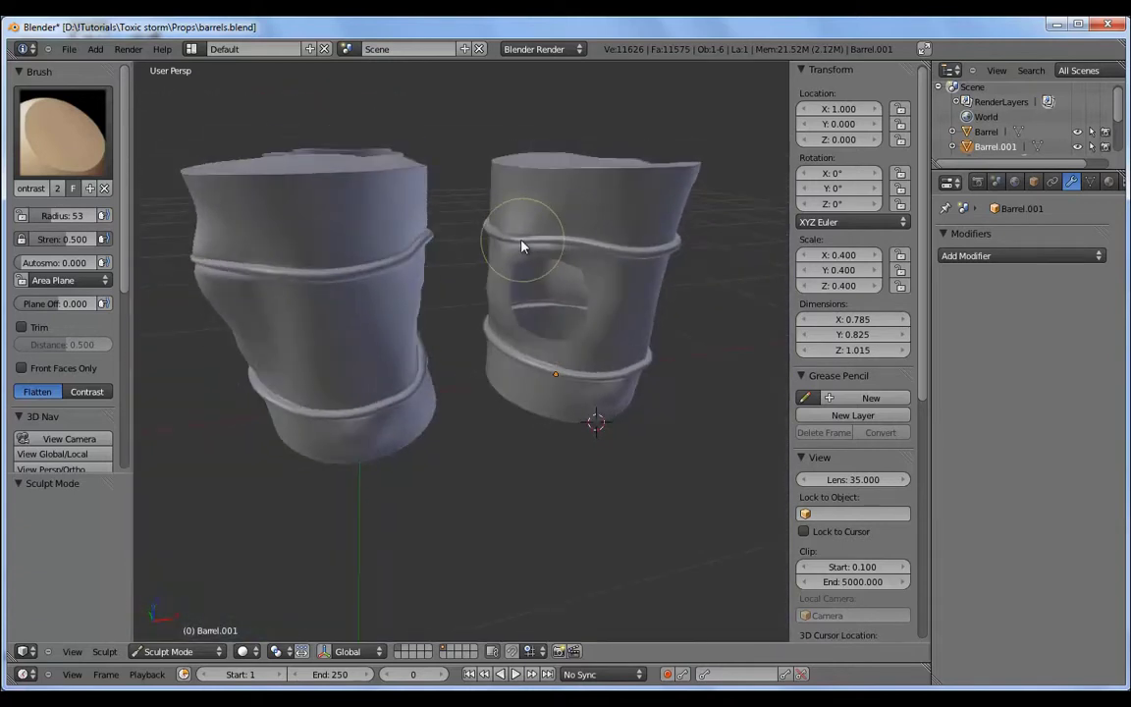
scroll(354, 297, down, 2)
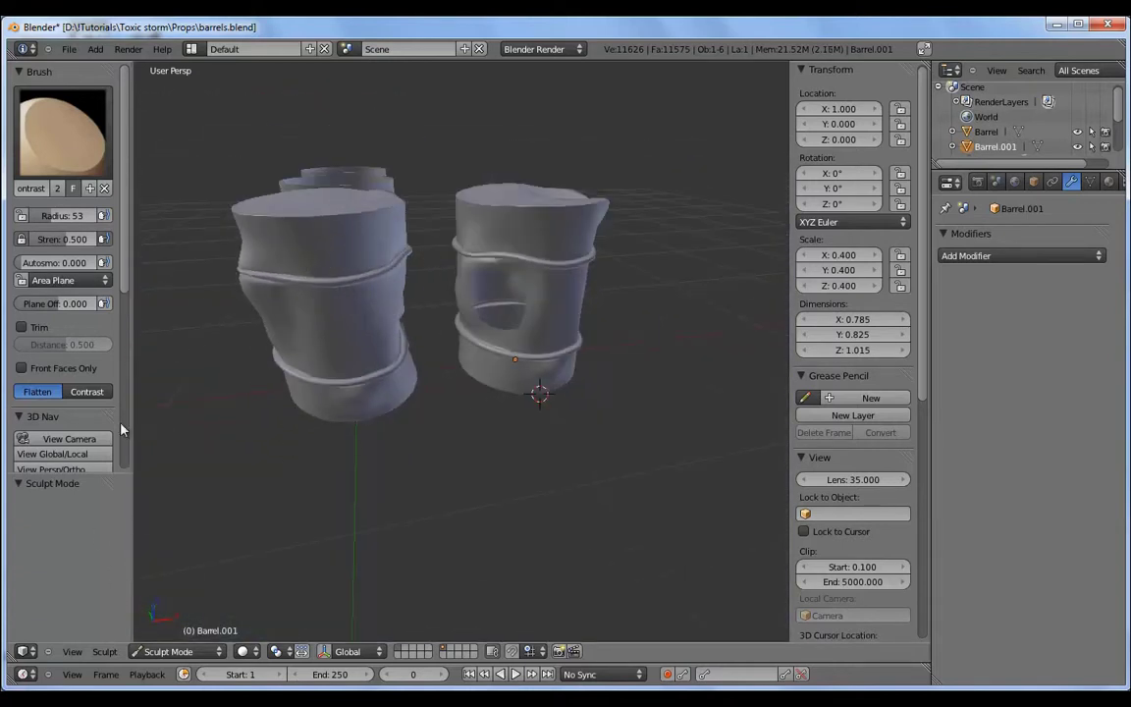
click(169, 651)
click(177, 620)
mouse_move(349, 450)
middle_down()
mouse_move(184, 409)
mouse_move(425, 410)
middle_up()
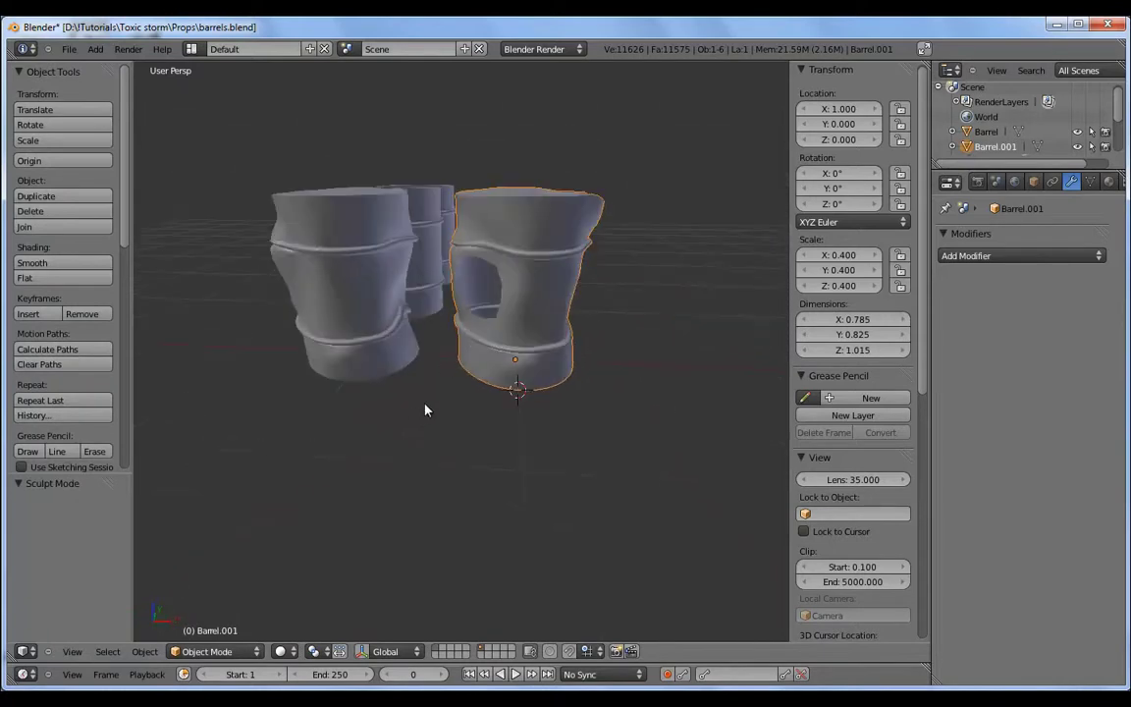
Apply the Open barrel's Subdivision modifier and switch it to Sculpt Mode
mouse_move(494, 335)
middle_down()
mouse_move(480, 355)
mouse_move(492, 393)
mouse_move(568, 392)
middle_up()
right_click(492, 393)
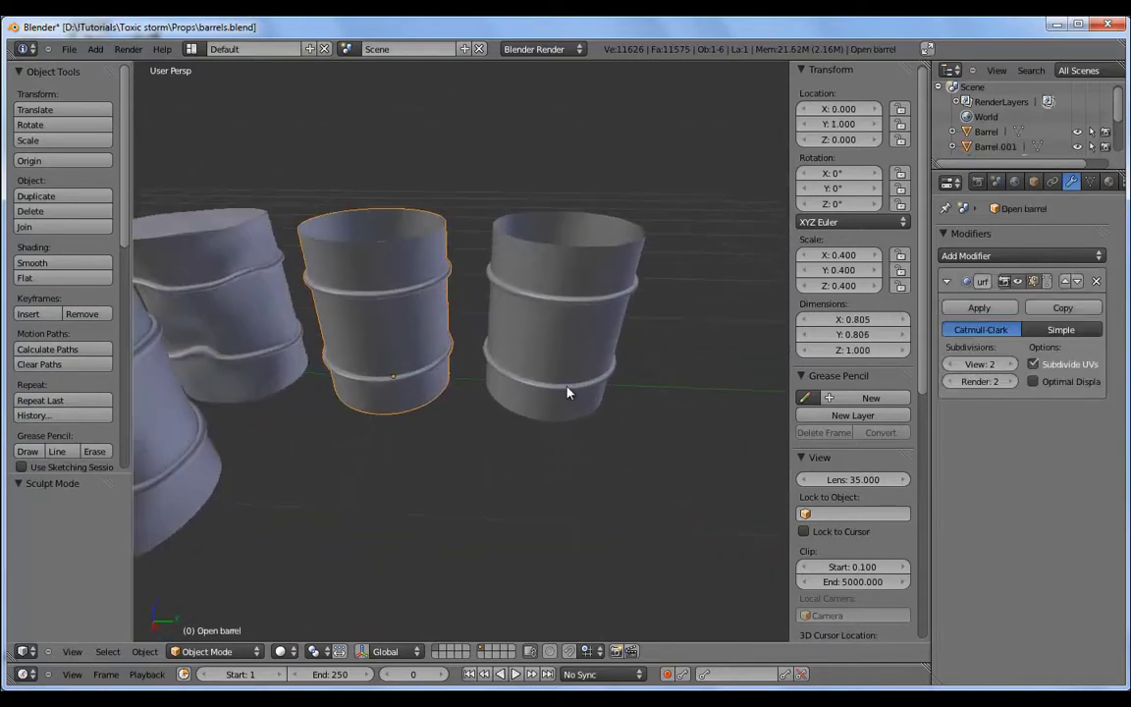
click(982, 307)
scroll(368, 322, up, 2)
scroll(395, 351, up, 2)
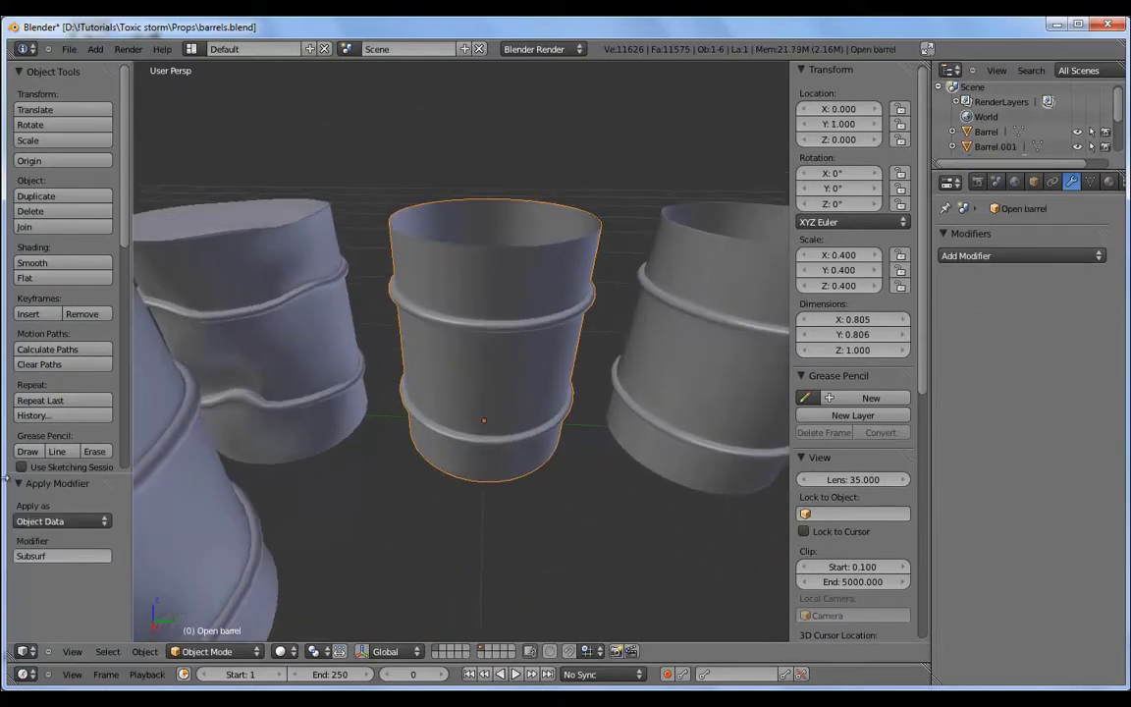
click(208, 651)
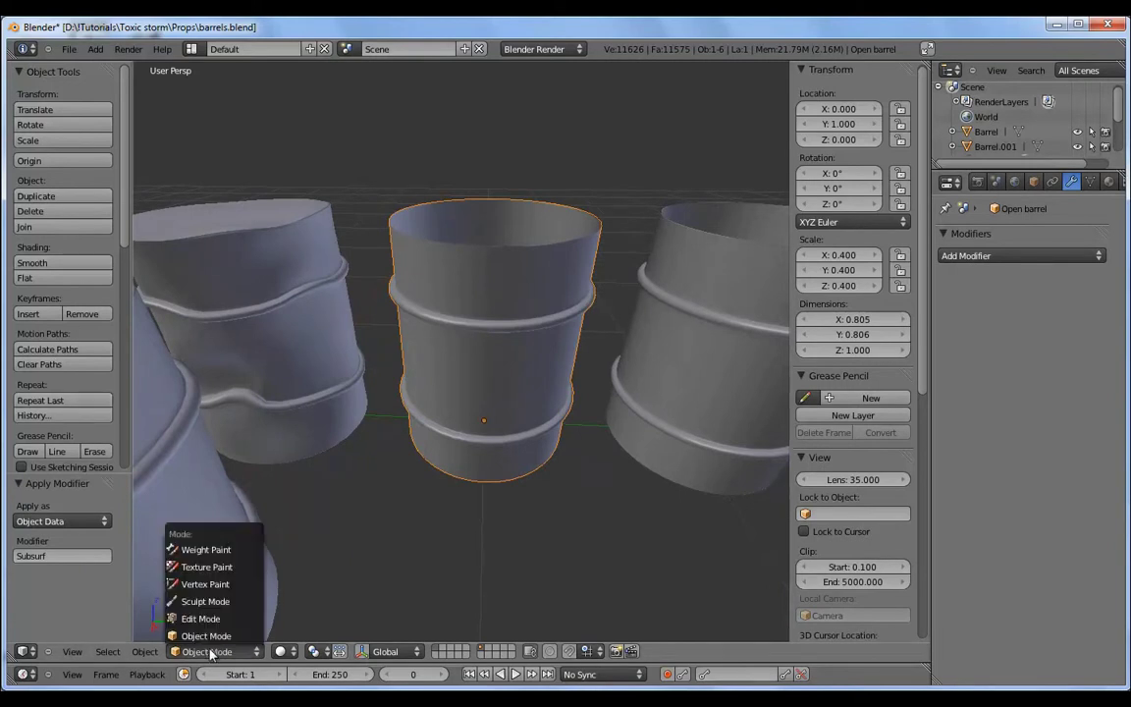
click(211, 602)
Pull the Open barrel's rim into a dent with the Grab brush
mouse_move(520, 336)
middle_down()
mouse_move(479, 342)
mouse_move(413, 324)
middle_up()
click(50, 145)
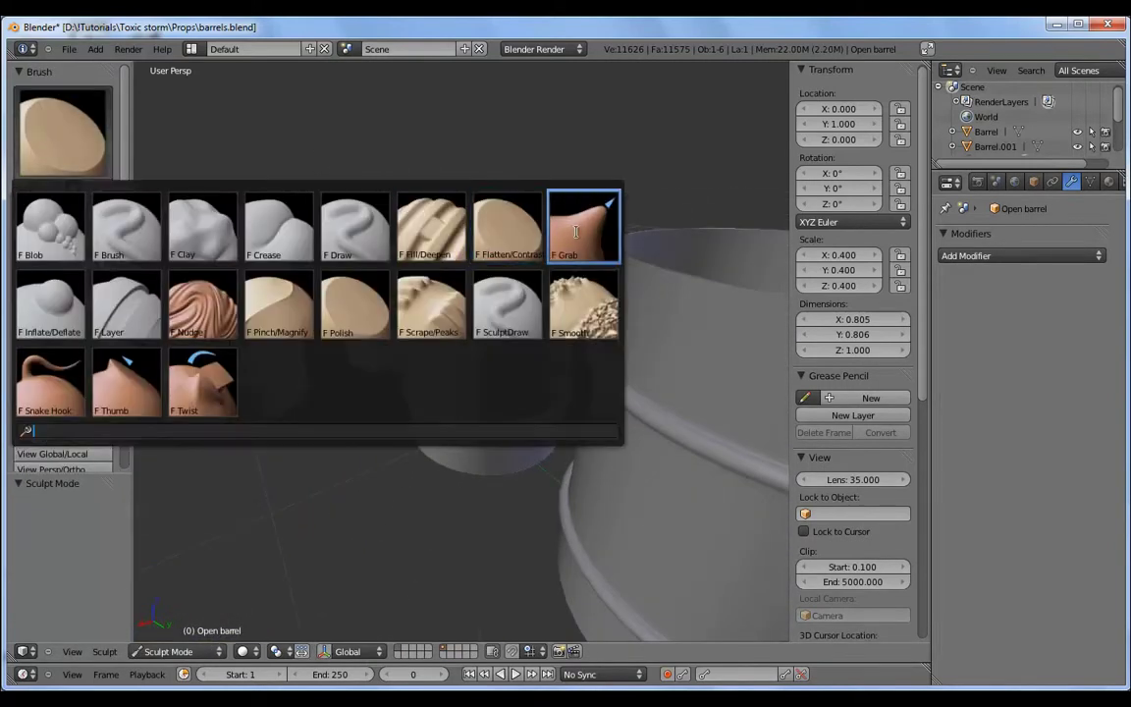
click(582, 235)
drag(447, 327, 499, 258)
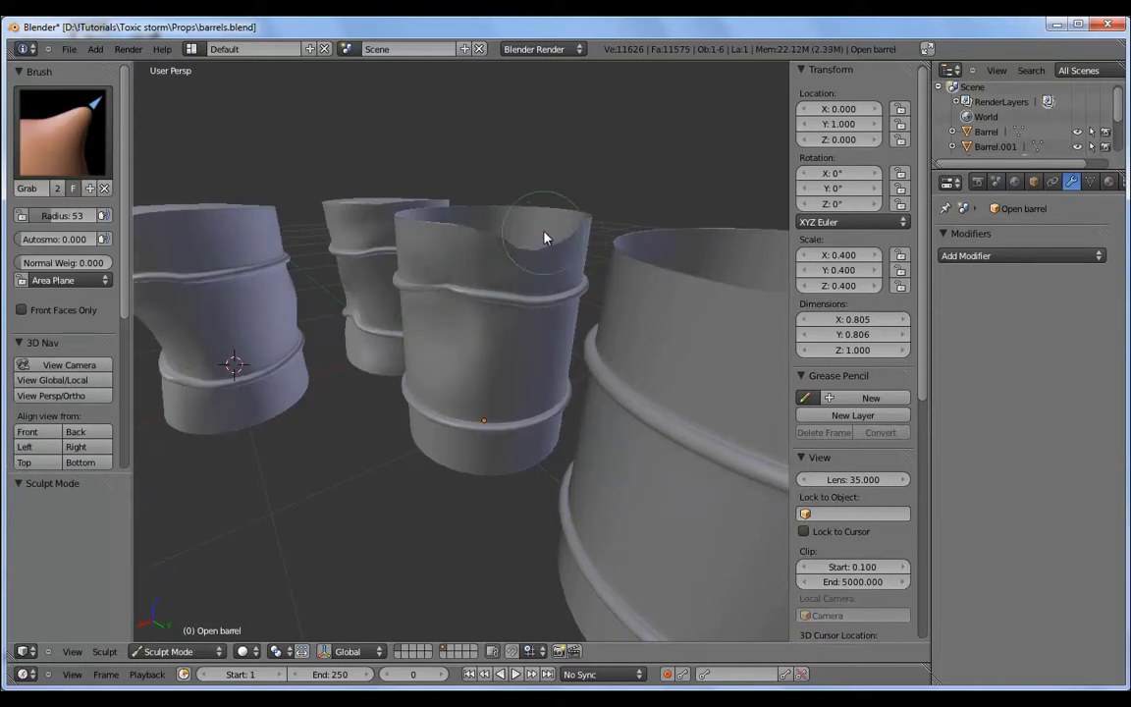
mouse_move(492, 309)
middle_down()
mouse_move(462, 391)
mouse_move(493, 386)
middle_up()
middle_drag(526, 311, 539, 392)
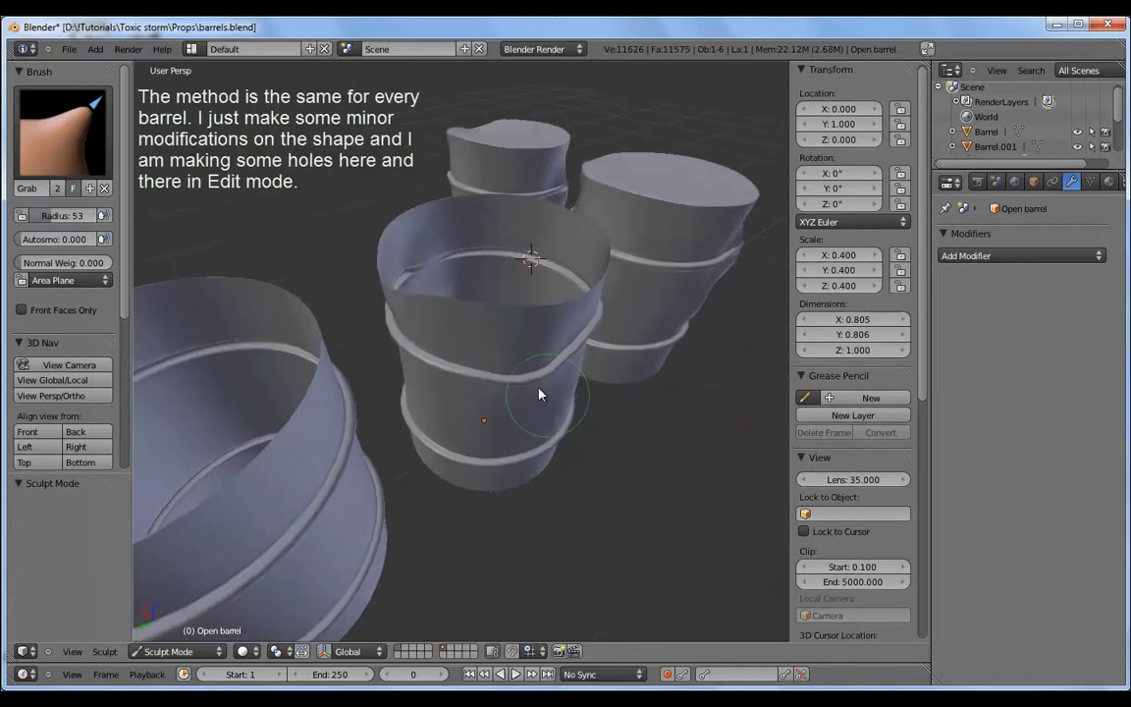
Roughen the Open barrel's wall with the Smooth and Clay brushes
click(60, 133)
click(543, 342)
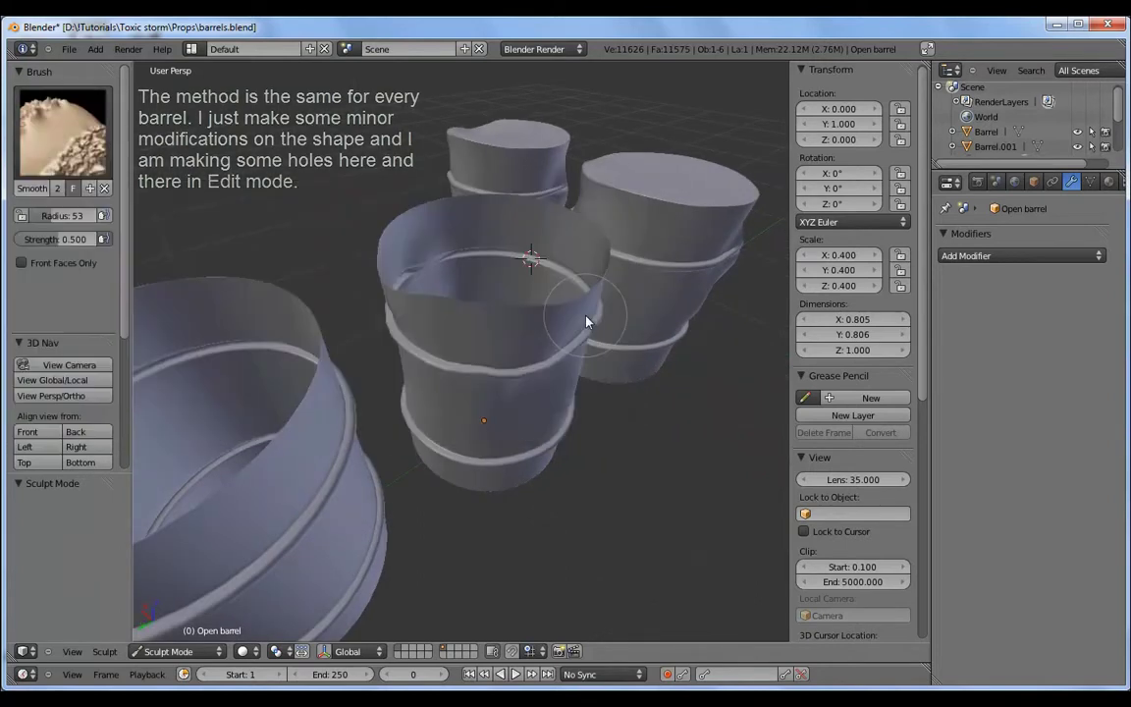
middle_drag(494, 314, 619, 328)
click(60, 133)
click(169, 201)
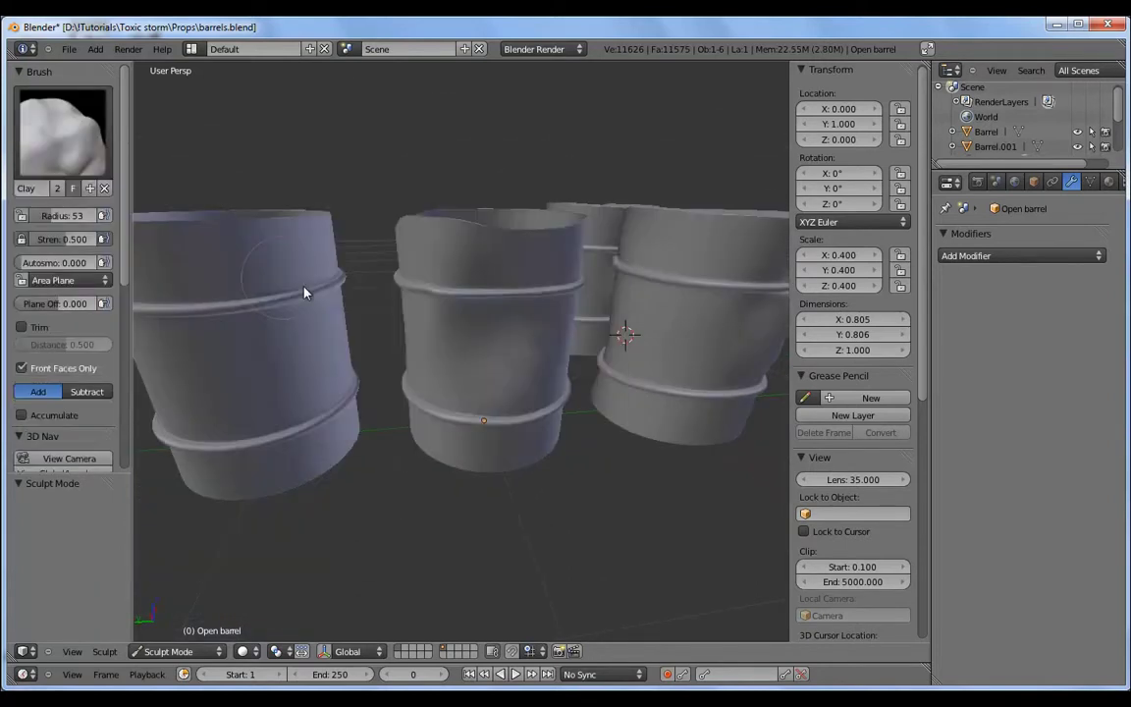
middle_drag(306, 293, 476, 430)
middle_drag(414, 285, 435, 331)
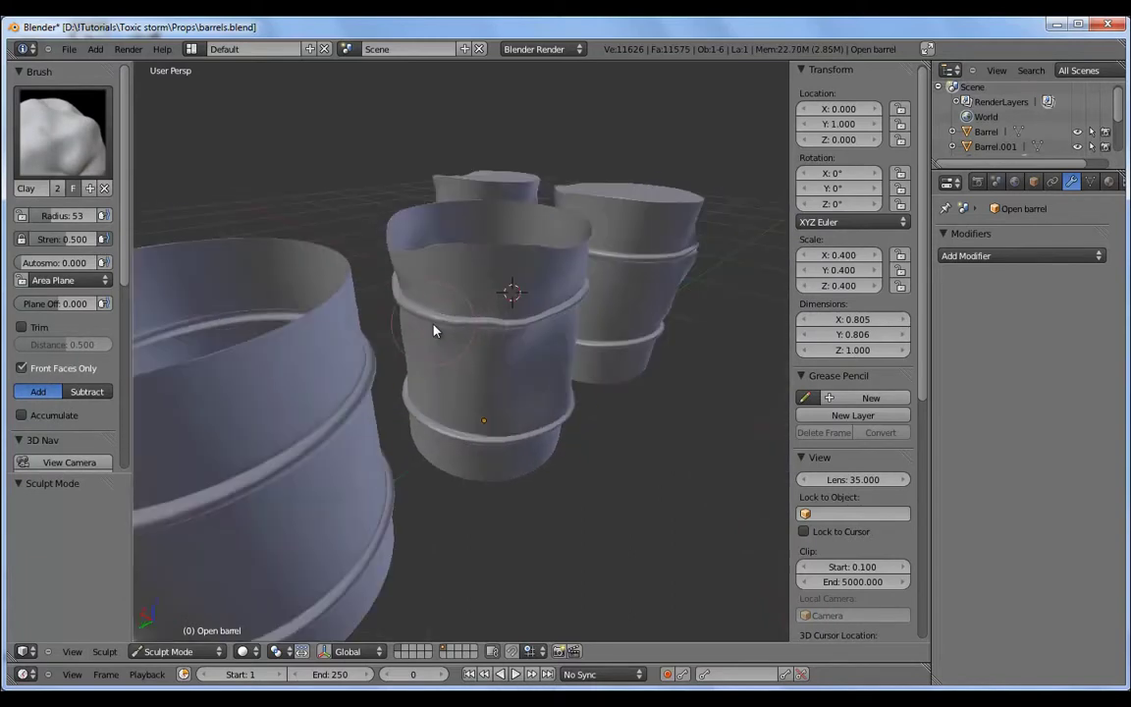
mouse_move(450, 279)
middle_down()
mouse_move(543, 346)
mouse_move(512, 350)
mouse_move(495, 412)
mouse_move(490, 341)
mouse_move(533, 382)
middle_up()
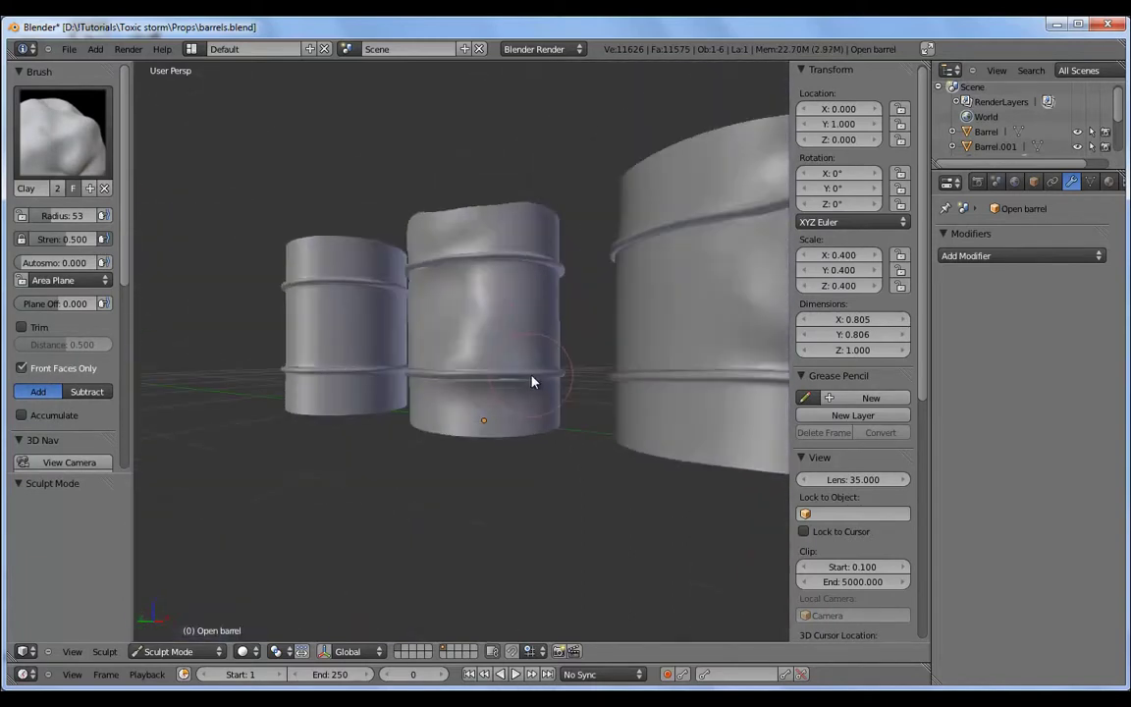
mouse_move(529, 302)
middle_down()
mouse_move(399, 318)
mouse_move(363, 373)
middle_up()
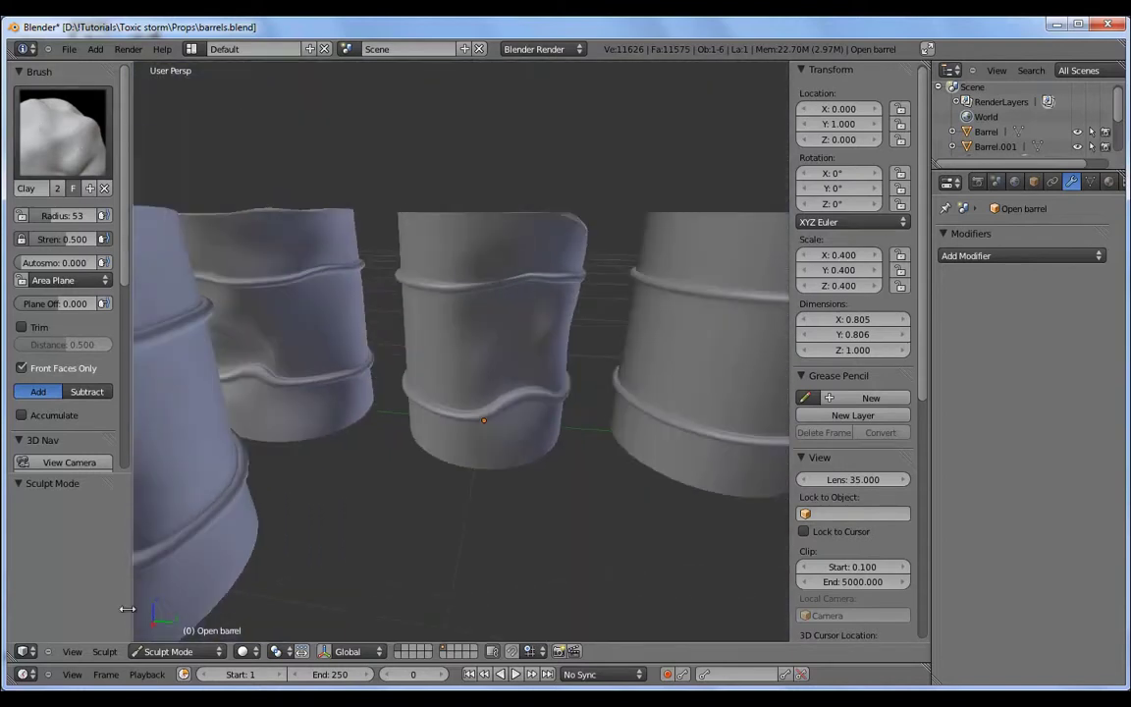
Return to Object Mode and duplicate the Open barrel 1 unit along X
click(179, 652)
click(168, 635)
mouse_move(468, 346)
middle_down()
mouse_move(553, 474)
mouse_move(495, 378)
middle_up()
key(shift+d)
key(x)
key(1)
key(Return)
Delete a patch of side faces on Open barrel.001 to cut a hole
key(Tab)
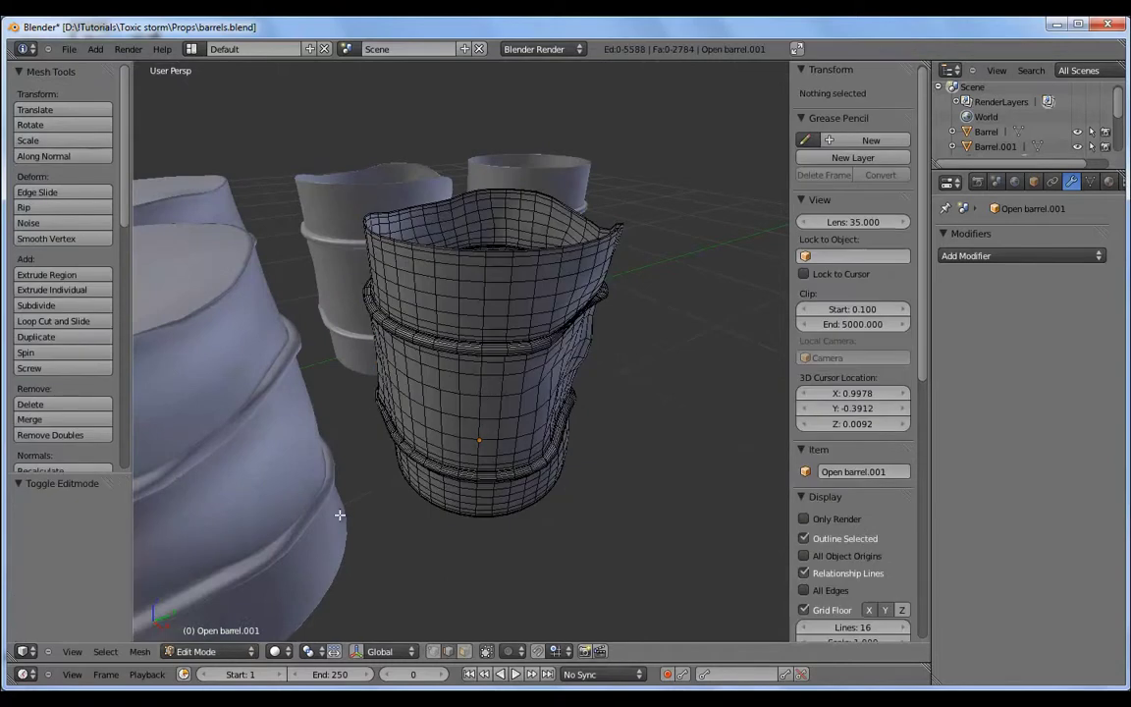
drag(489, 383, 480, 411)
key(x)
click(434, 412)
mouse_move(434, 411)
middle_down()
mouse_move(513, 412)
mouse_move(454, 401)
middle_up()
Select the hole's edge loop, smooth it twice and move it
alt+right_click(455, 401)
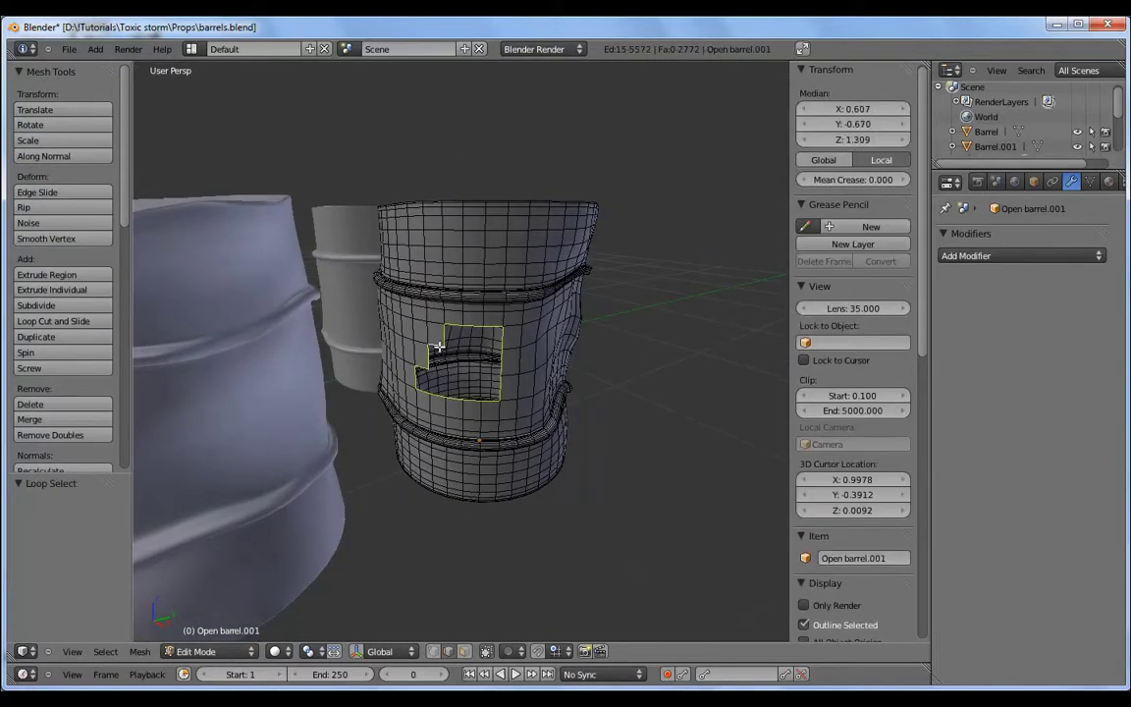
scroll(438, 346, up, 2)
key(w)
click(383, 371)
key(w)
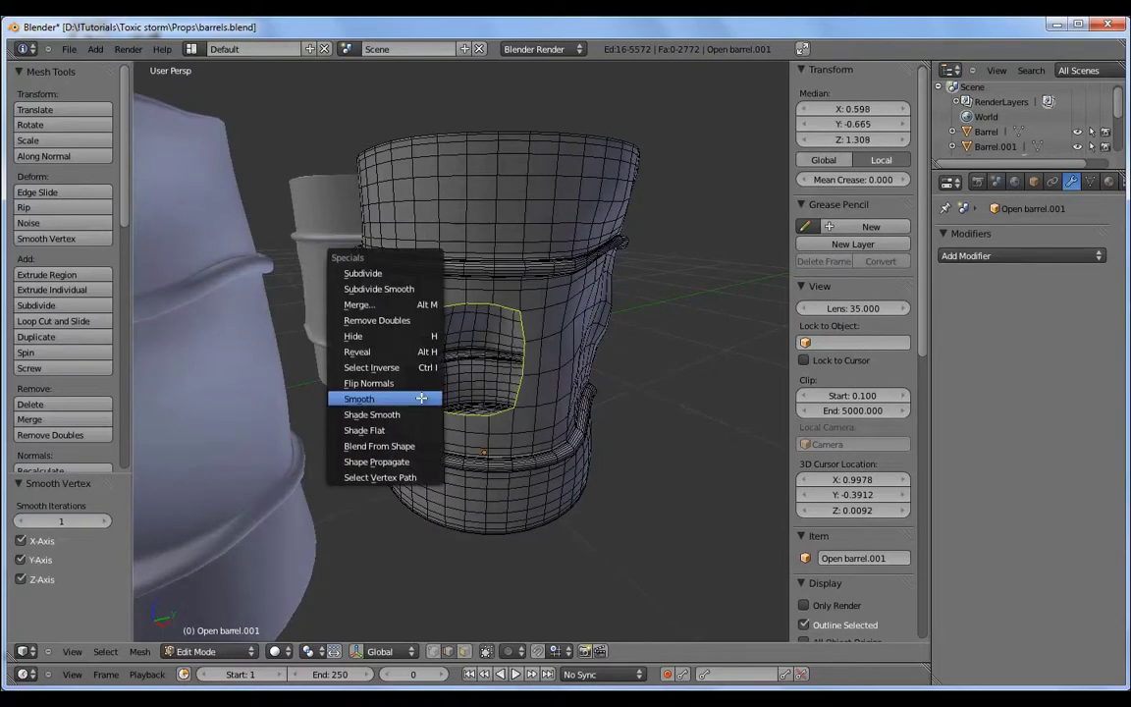
click(421, 397)
click(528, 430)
middle_drag(528, 430, 412, 393)
key(g)
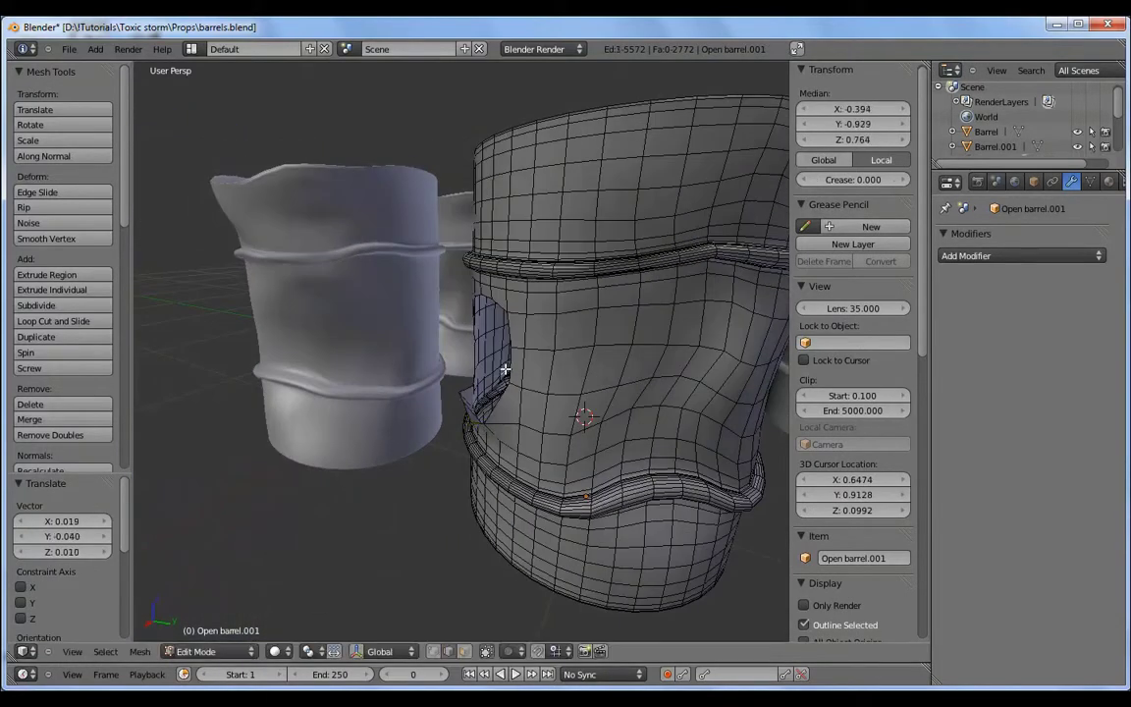
mouse_move(505, 370)
middle_down()
mouse_move(569, 386)
mouse_move(606, 379)
mouse_move(368, 351)
mouse_move(473, 336)
mouse_move(474, 297)
mouse_move(411, 295)
middle_up()
Reselect the hole's rim, smooth it twice more, nudge it and return to Object Mode
alt+right_click(473, 339)
middle_drag(474, 340, 566, 346)
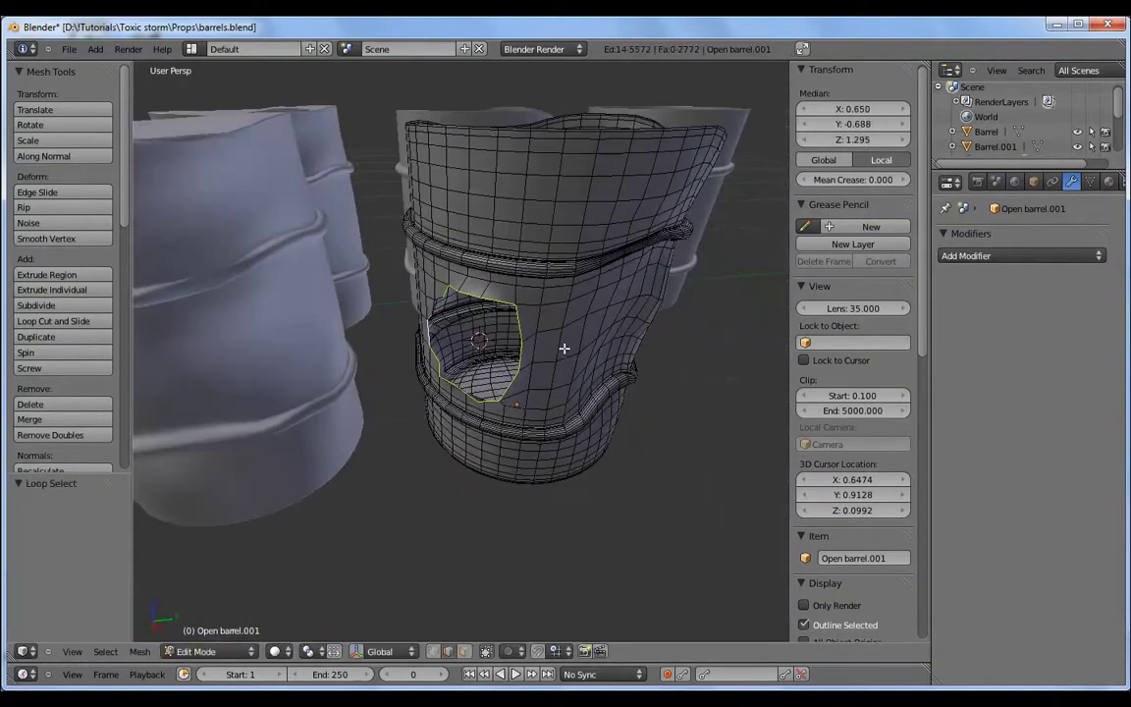
scroll(432, 308, up, 3)
key(w)
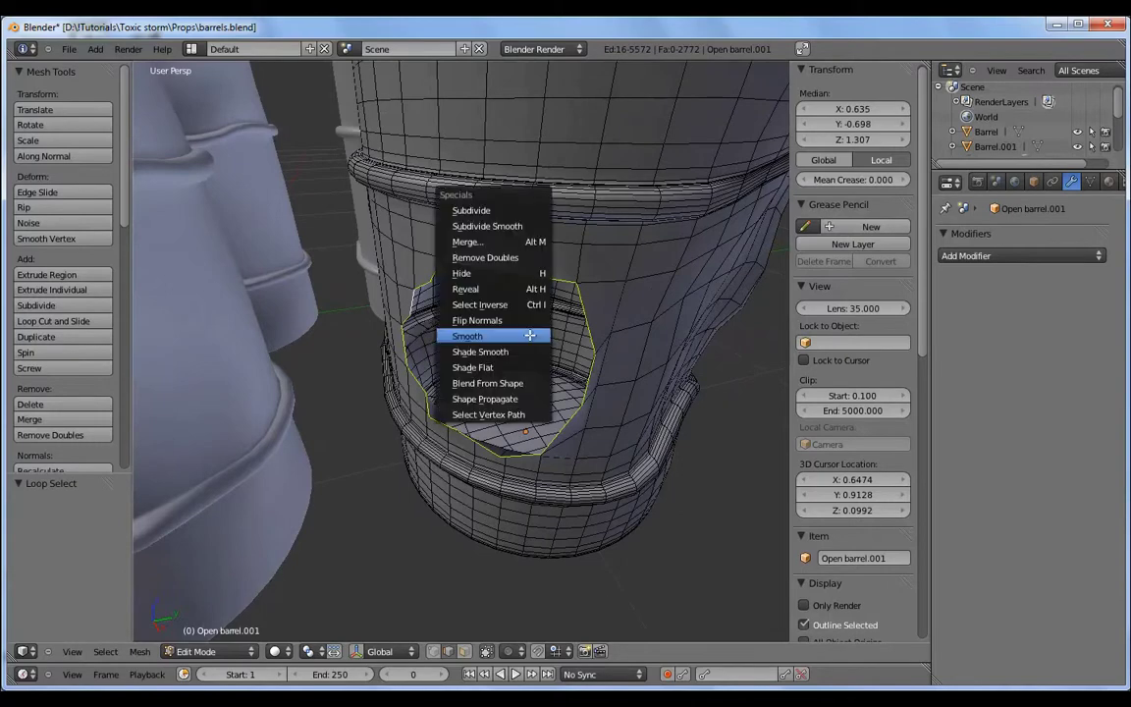
click(486, 336)
key(w)
click(486, 336)
mouse_move(487, 336)
middle_down()
mouse_move(449, 361)
mouse_move(476, 384)
mouse_move(412, 356)
mouse_move(553, 404)
mouse_move(579, 331)
mouse_move(474, 353)
mouse_move(583, 418)
mouse_move(543, 345)
mouse_move(371, 433)
mouse_move(451, 340)
middle_up()
key(g)
scroll(472, 383, down, 4)
key(Tab)
key(Tab)
key(Tab)
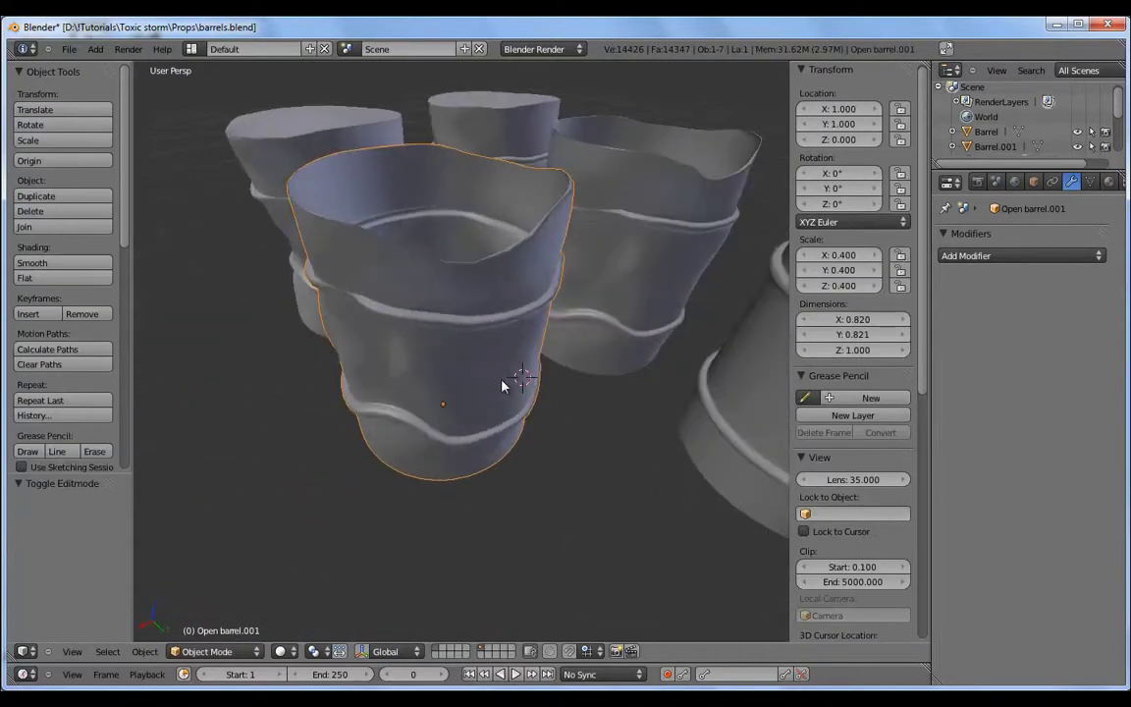
Put Open barrel.001 in Sculpt Mode with the Grab brush
click(214, 651)
click(221, 601)
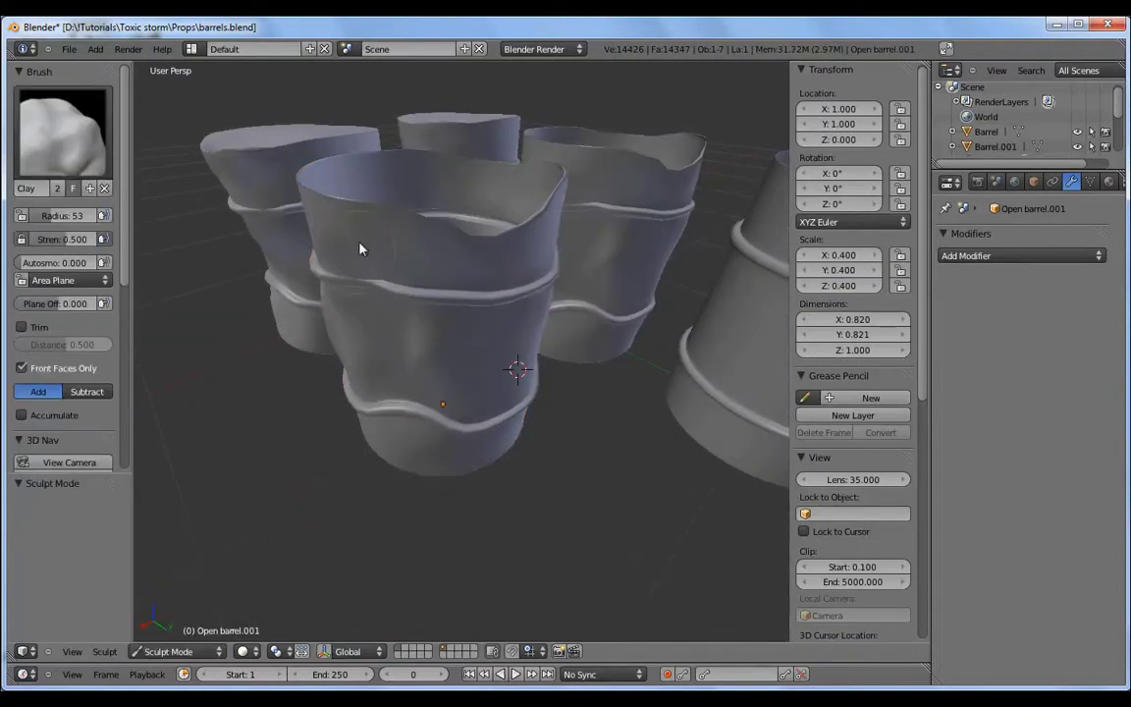
click(61, 132)
click(586, 227)
Pull a dent into the barrel's wall with the Grab brush
mouse_move(550, 285)
middle_down()
mouse_move(421, 336)
mouse_move(371, 324)
middle_up()
middle_drag(435, 306, 437, 423)
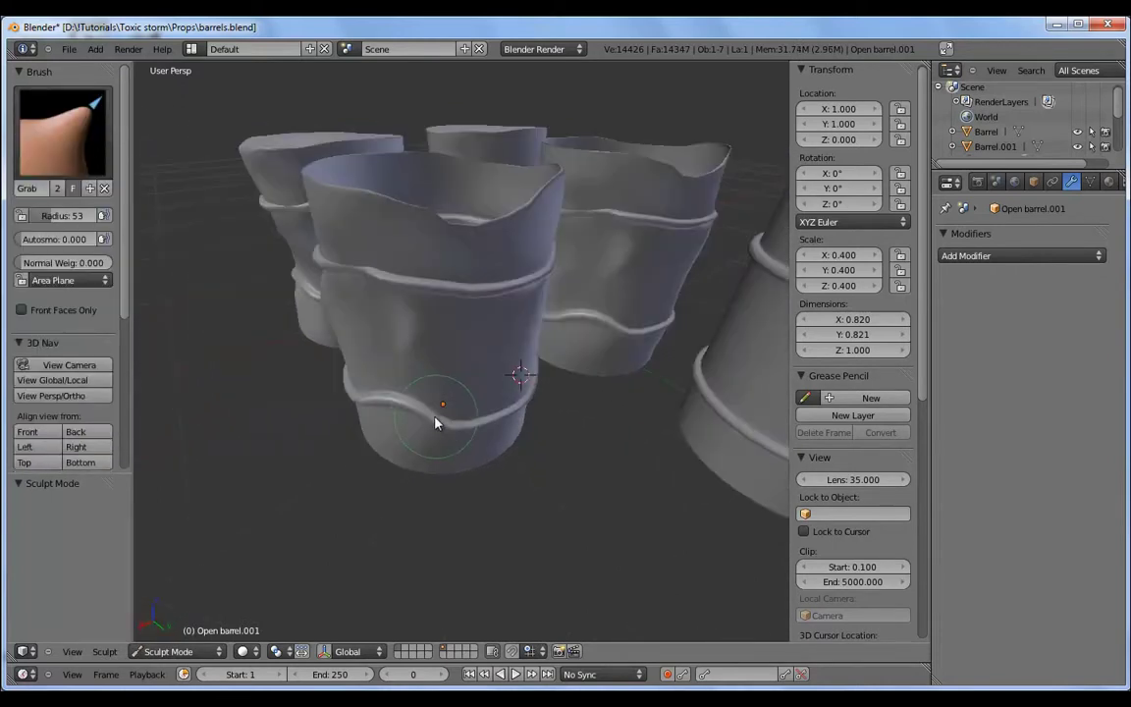
middle_drag(515, 404, 535, 392)
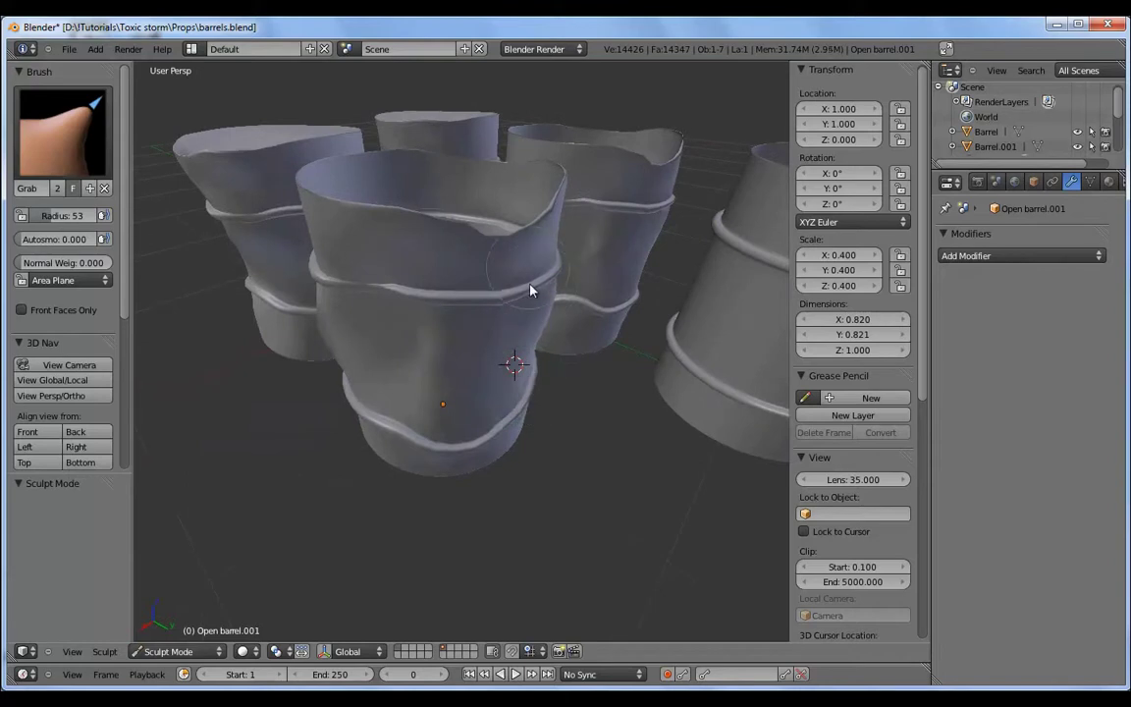
mouse_move(530, 291)
middle_down()
mouse_move(517, 244)
mouse_move(492, 247)
mouse_move(548, 268)
mouse_move(593, 316)
middle_up()
key(Tab)
key(Tab)
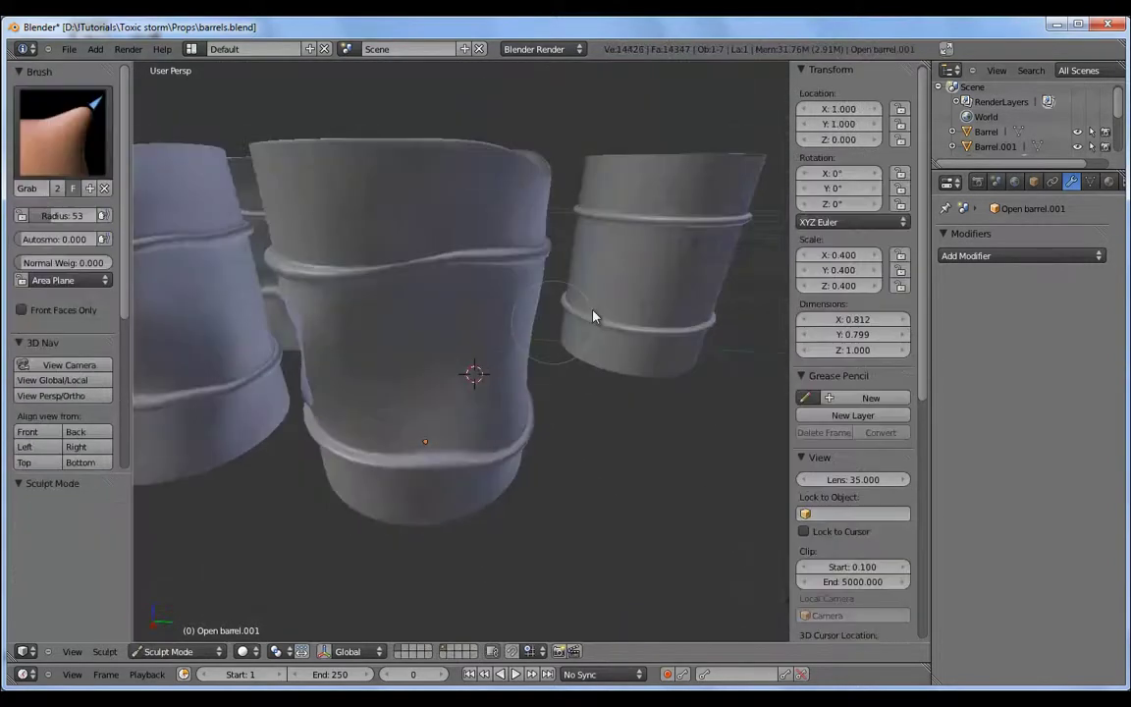
scroll(593, 316, down, 3)
scroll(455, 222, up, 3)
Switch the Full open barrel into Sculpt Mode and orbit around it
key(ctrl+Tab)
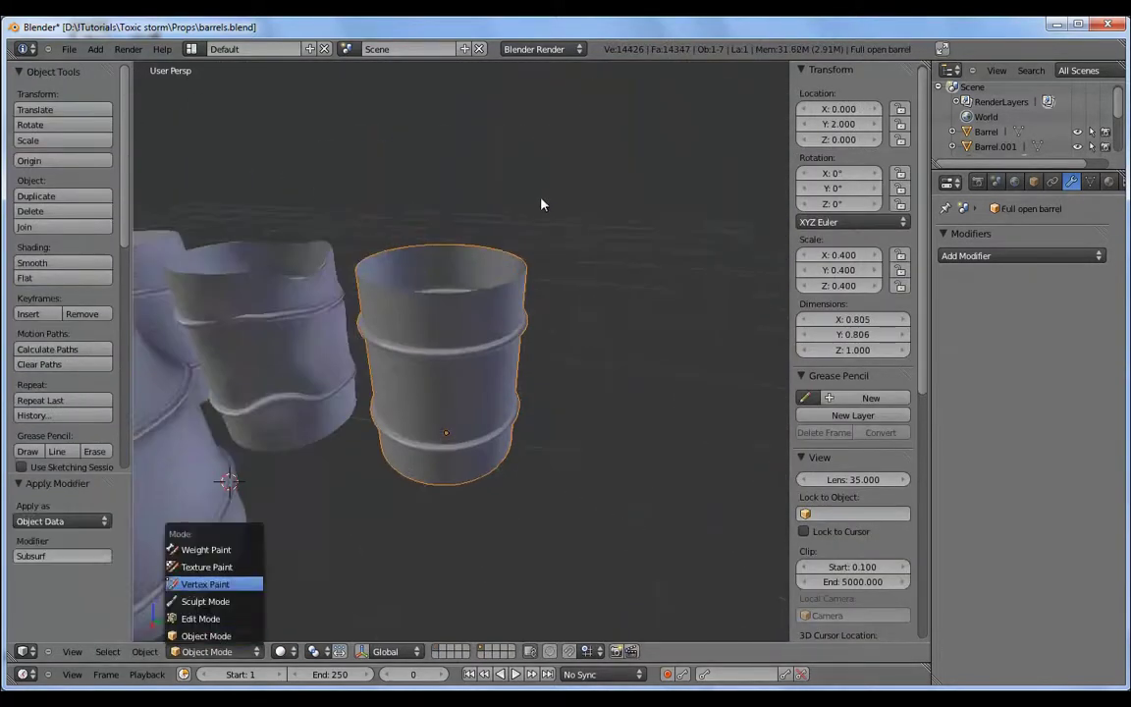
key(Up)
key(Return)
mouse_move(534, 212)
middle_down()
mouse_move(442, 232)
mouse_move(518, 234)
mouse_move(487, 303)
mouse_move(543, 328)
mouse_move(547, 256)
mouse_move(403, 273)
mouse_move(391, 328)
mouse_move(535, 358)
mouse_move(437, 429)
middle_up()
Toggle modes until the Full open barrel is in Edit Mode with its wireframe showing
key(Tab)
key(Tab)
key(ctrl+Tab)
key(Tab)
key(Tab)
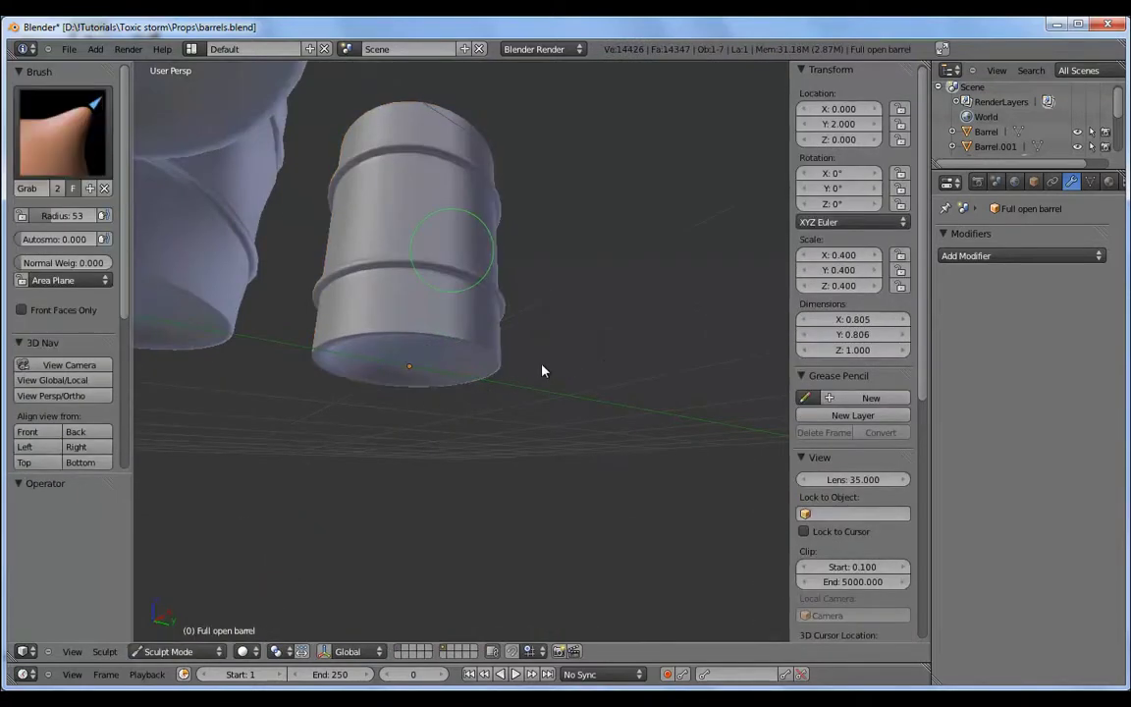
key(Tab)
mouse_move(542, 370)
middle_down()
mouse_move(530, 361)
mouse_move(583, 402)
middle_up()
key(Tab)
key(Tab)
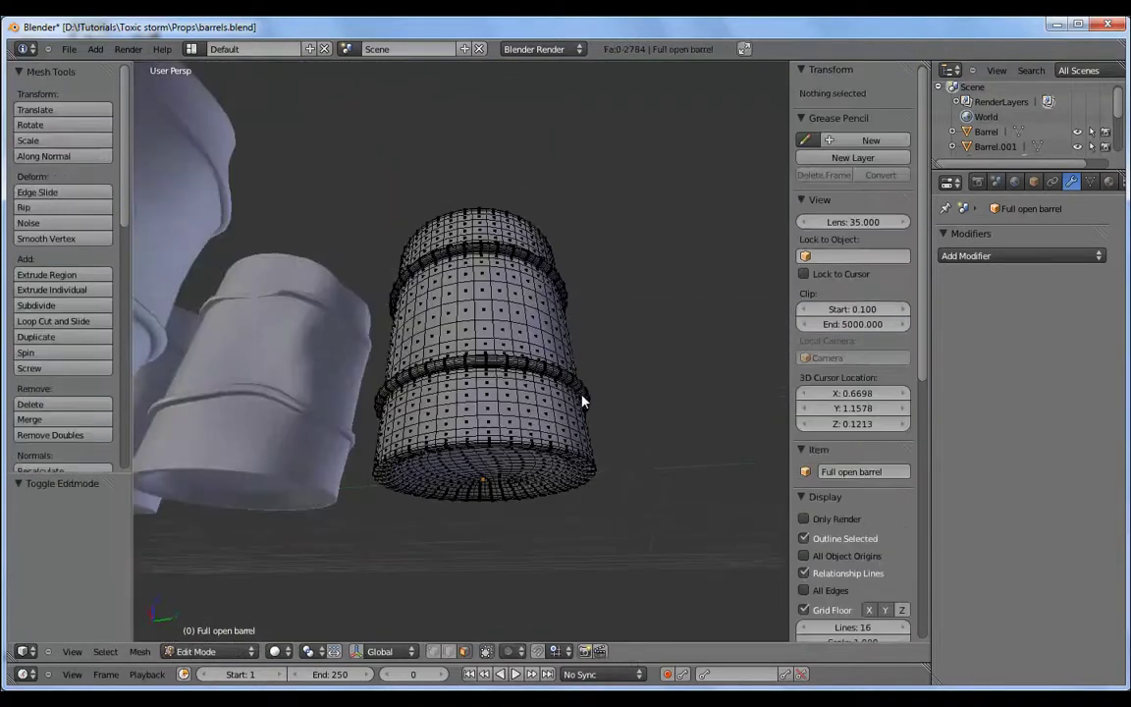
From the side view, hide and reveal the bottom ring, then delete the bottom faces
key(KP_3)
scroll(582, 402, up, 5)
key(h)
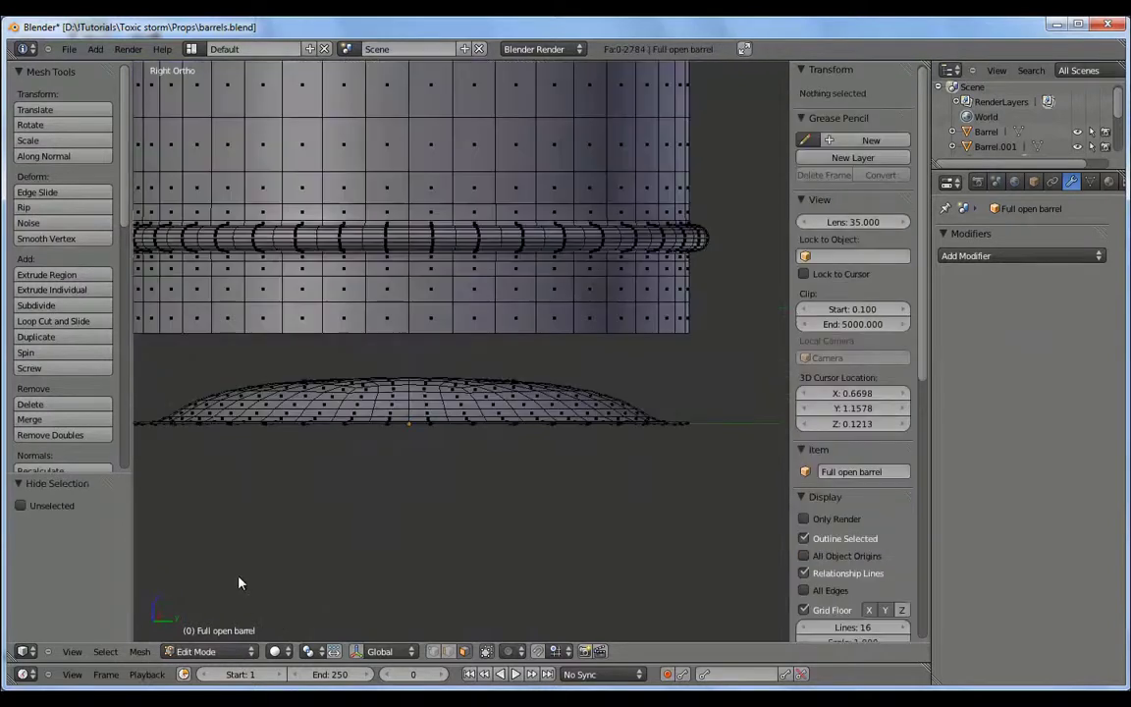
key(alt+h)
key(x)
key(Tab)
mouse_move(206, 535)
middle_down()
mouse_move(230, 576)
mouse_move(228, 618)
mouse_move(198, 514)
mouse_move(196, 535)
middle_up()
Sculpt the barrel copy and apply Smooth to its mesh
key(ctrl+Tab)
scroll(228, 618, up, 2)
key(Tab)
key(w)
click(403, 288)
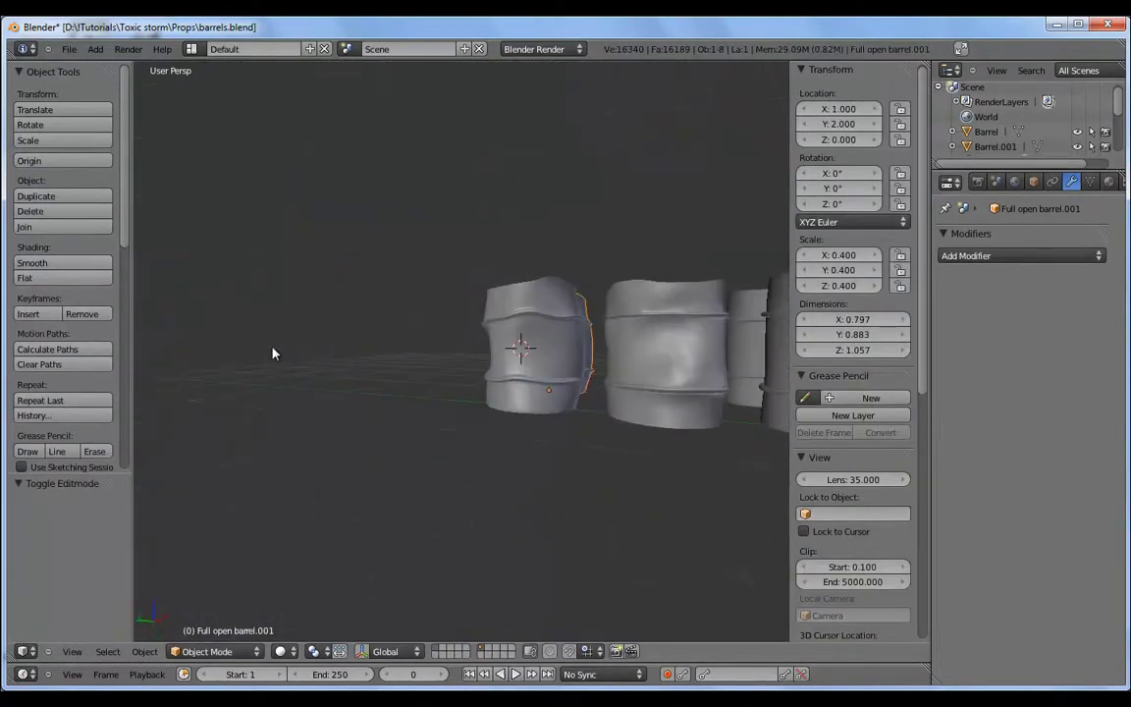
Save the file, select all barrels and group them as 'Barrels'
middle_drag(273, 353, 738, 361)
scroll(738, 362, down, 3)
middle_drag(581, 371, 614, 417)
key(ctrl+s)
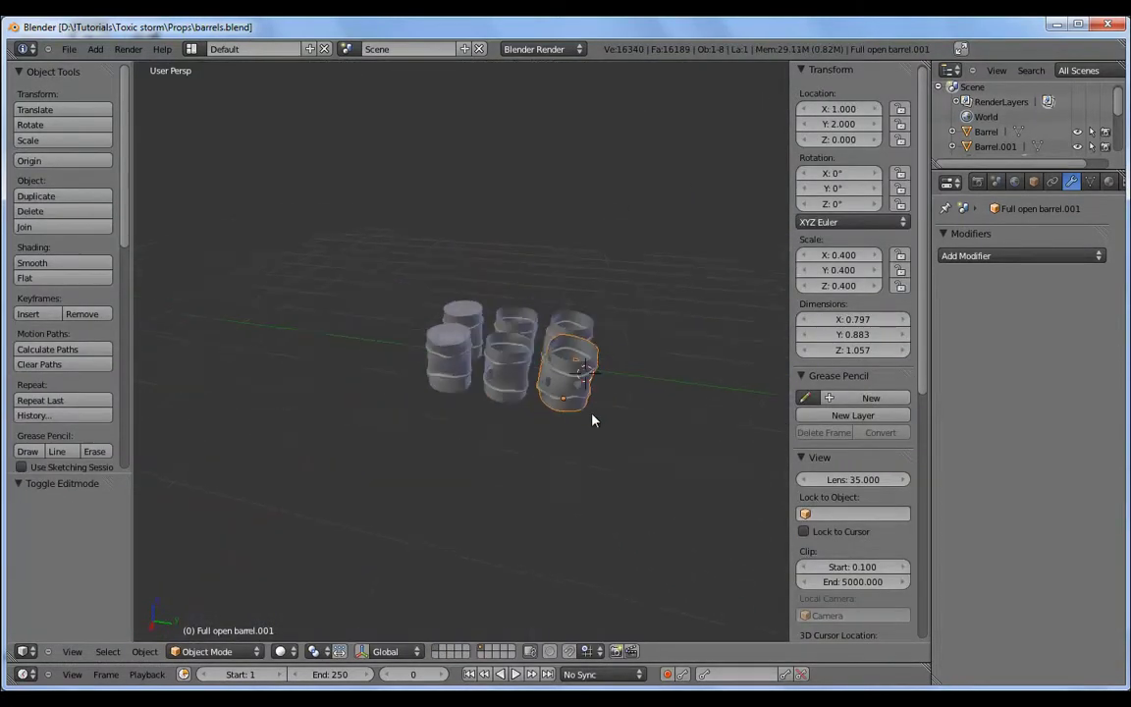
key(a)
scroll(592, 420, up, 2)
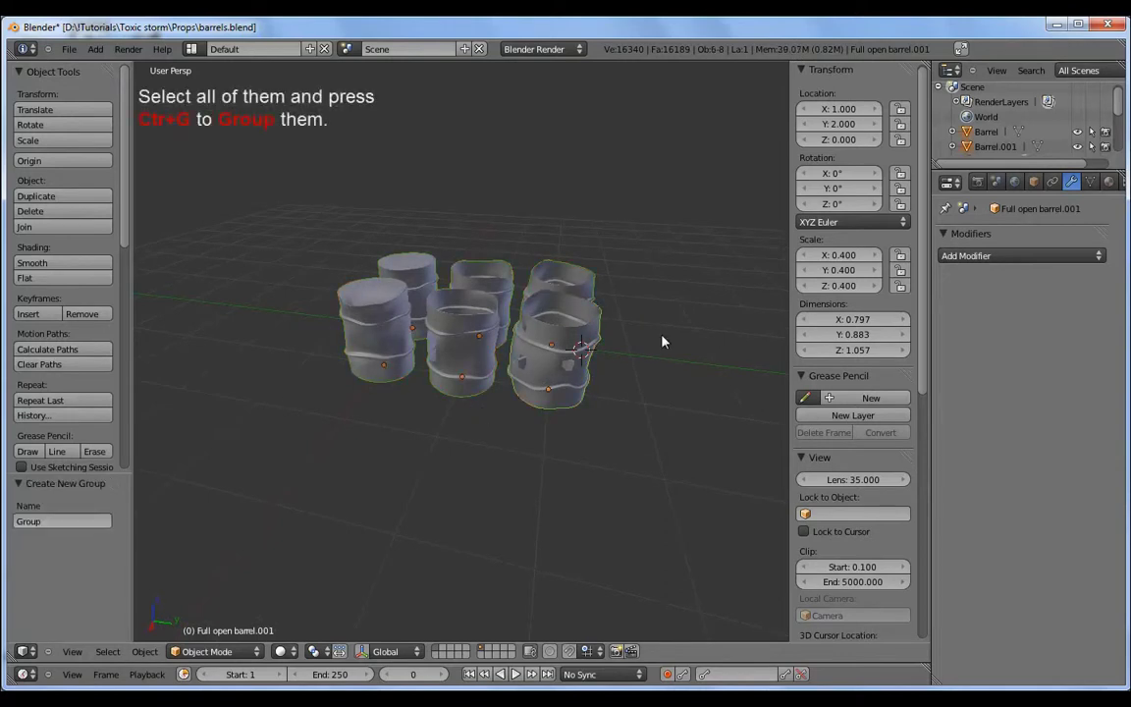
click(1033, 182)
text(Barrels)
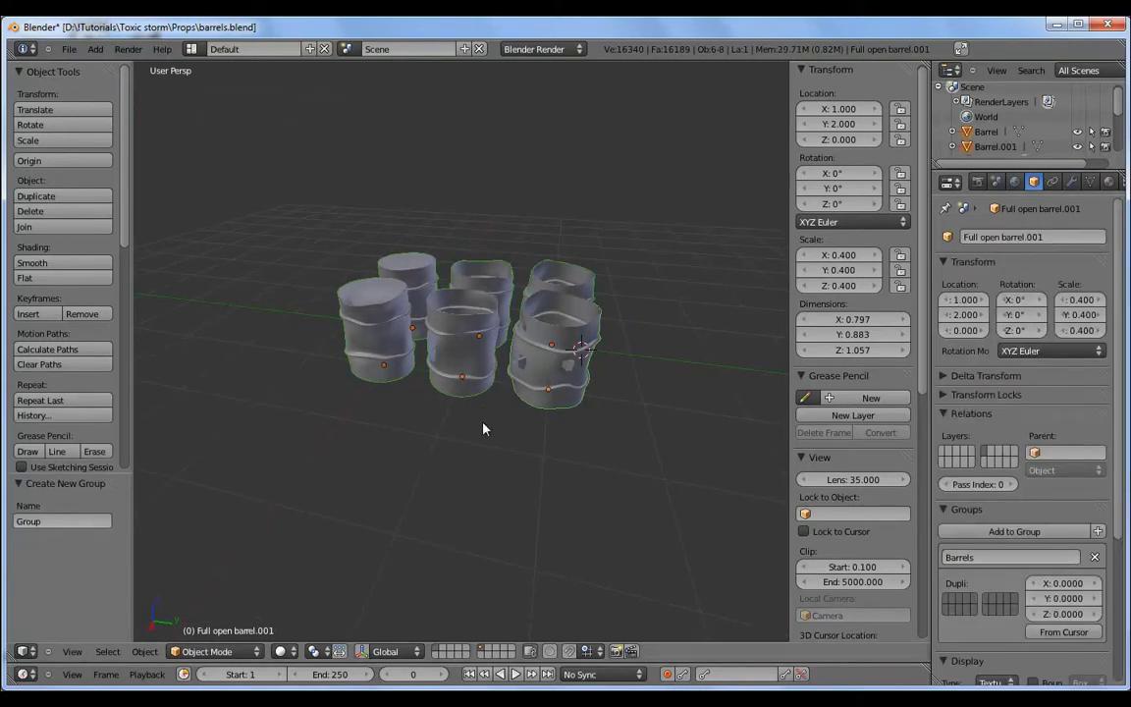
Move the barrels 1 unit back along Y (−1)
mouse_move(486, 427)
middle_down()
mouse_move(574, 434)
mouse_move(598, 397)
mouse_move(624, 403)
middle_up()
key(g)
key(x)
key(2)
key(BackSpace)
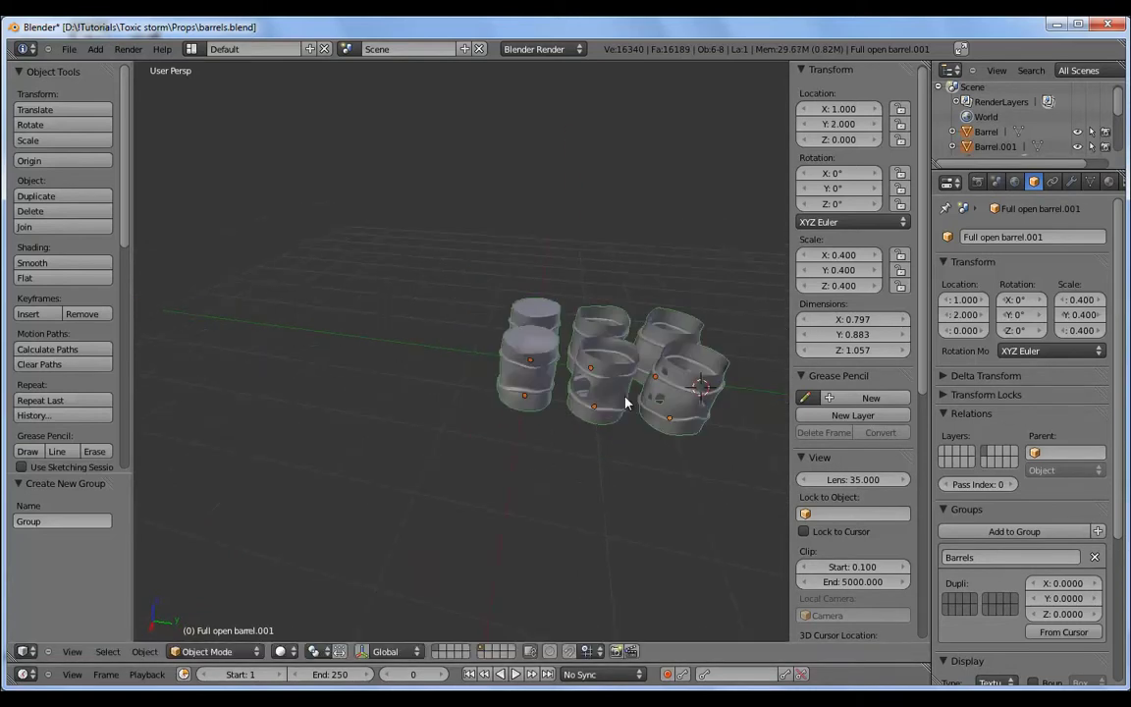
key(1)
key(minus)
key(Return)
mouse_move(626, 403)
middle_down()
mouse_move(575, 397)
mouse_move(444, 646)
middle_up()
scroll(611, 414, down, 3)
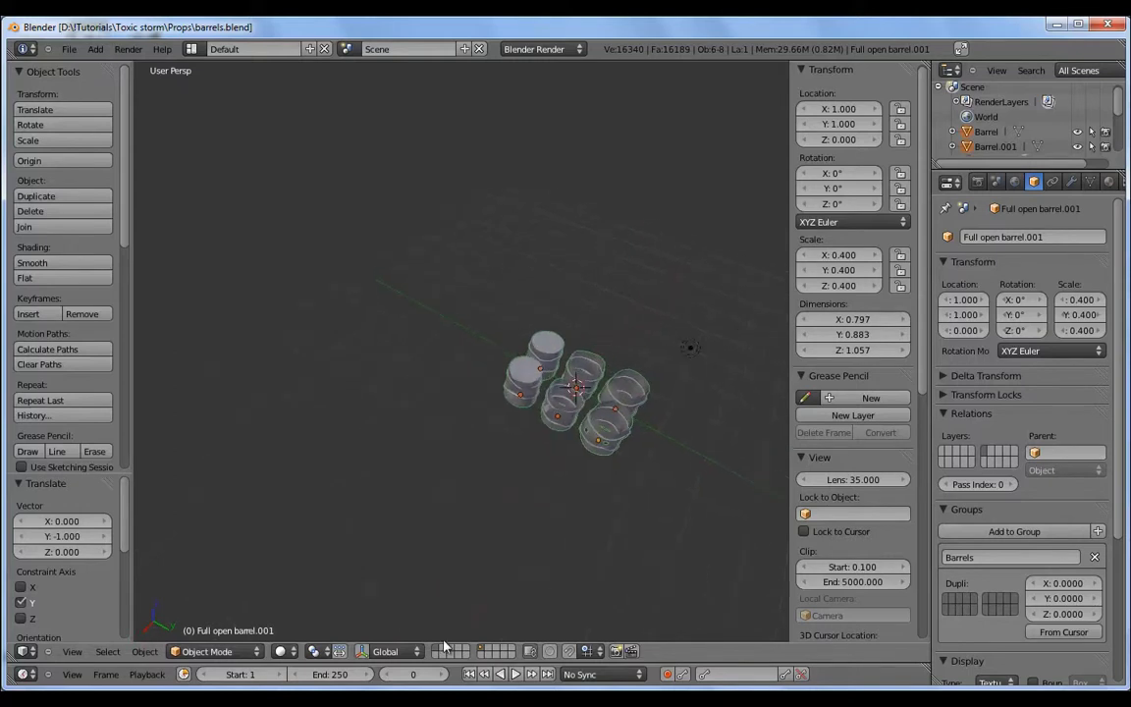
Send all the barrels to another layer
key(a)
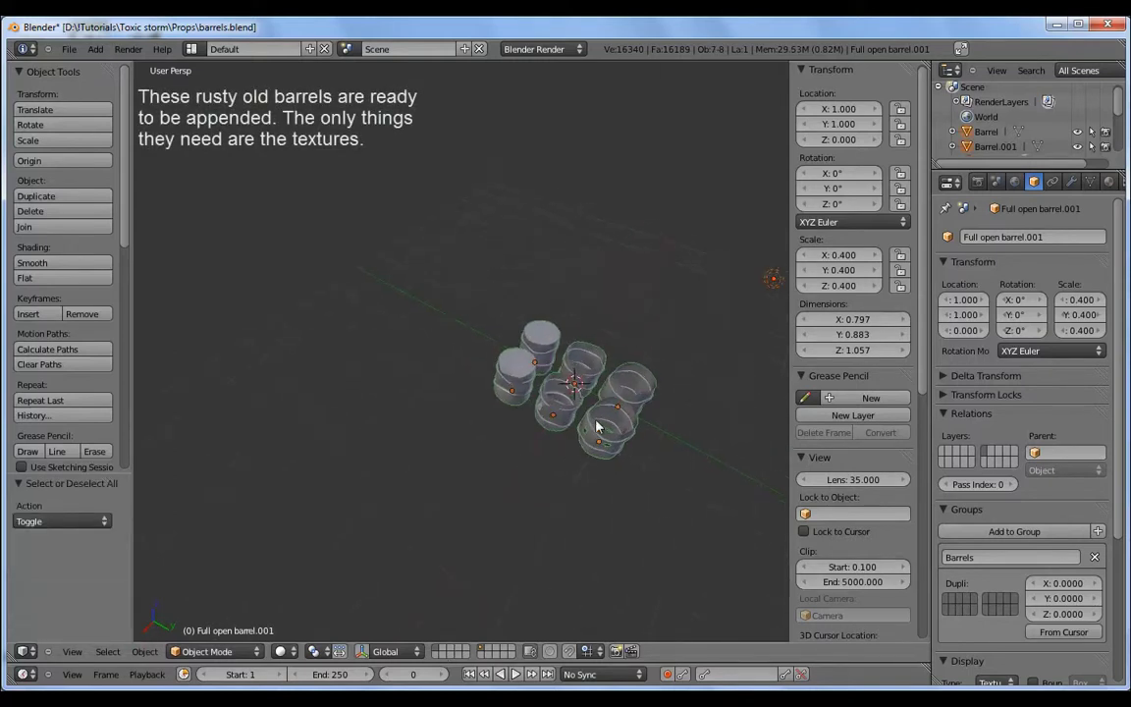
key(m)
click(673, 495)
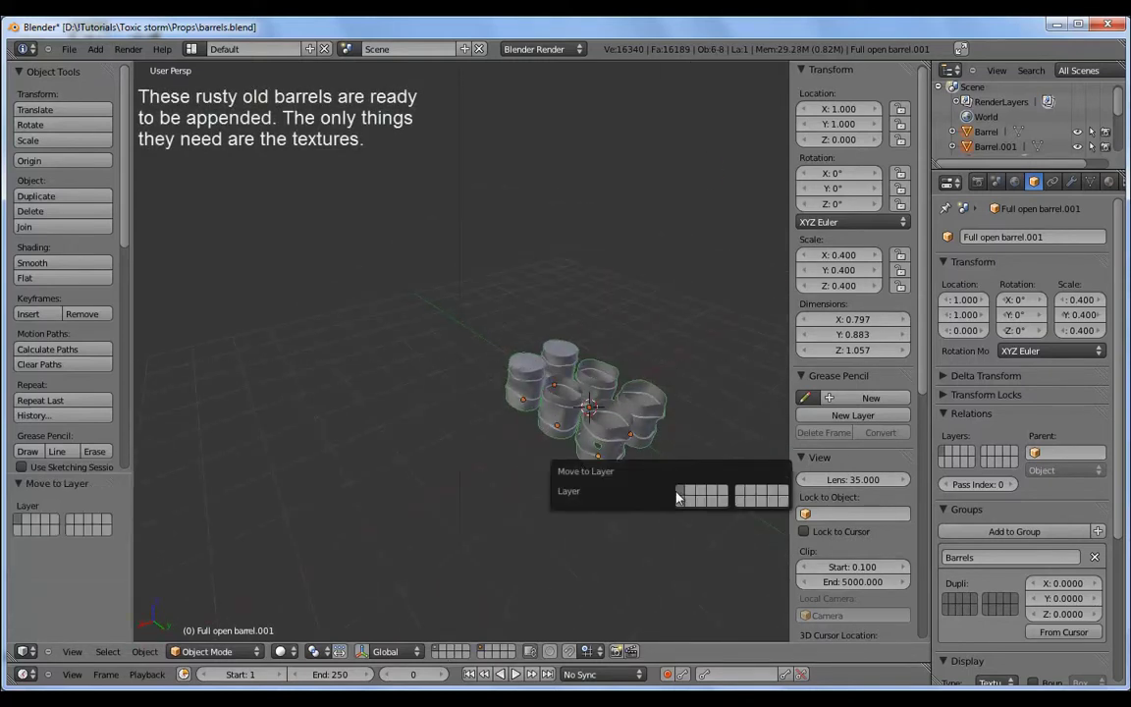
scroll(501, 295, down, 2)
Delete the lamp and camera, then frame all the barrels
right_click(491, 208)
shift+right_click(228, 208)
key(x)
click(216, 212)
key(shift+c)
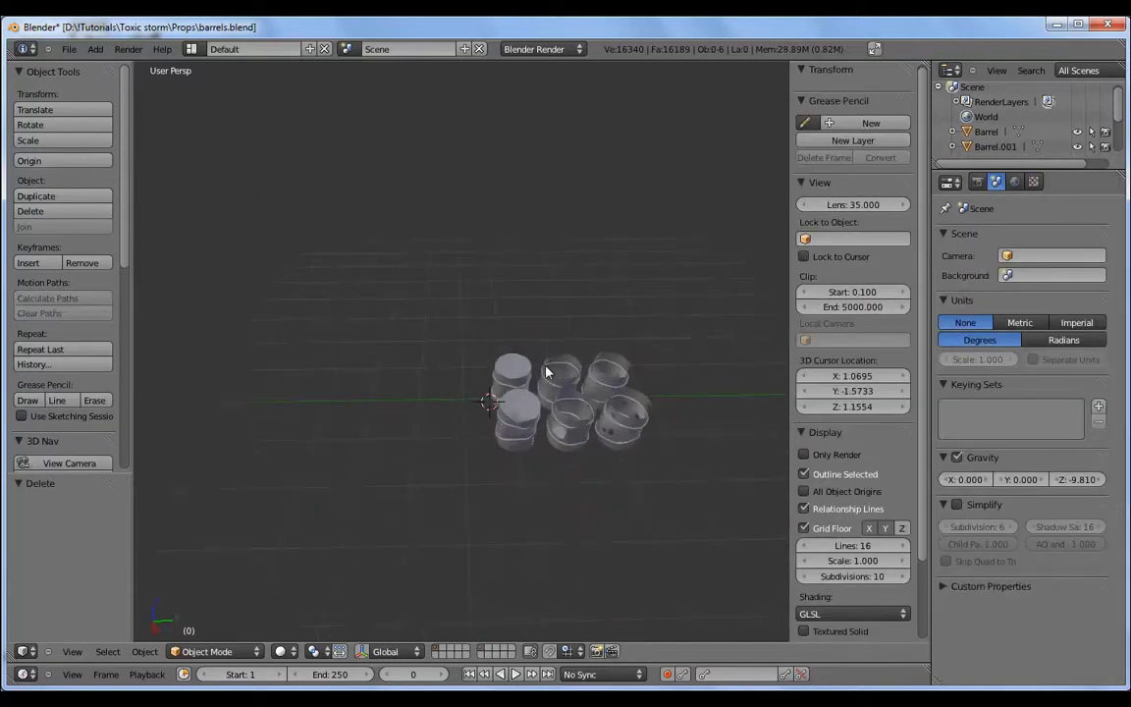